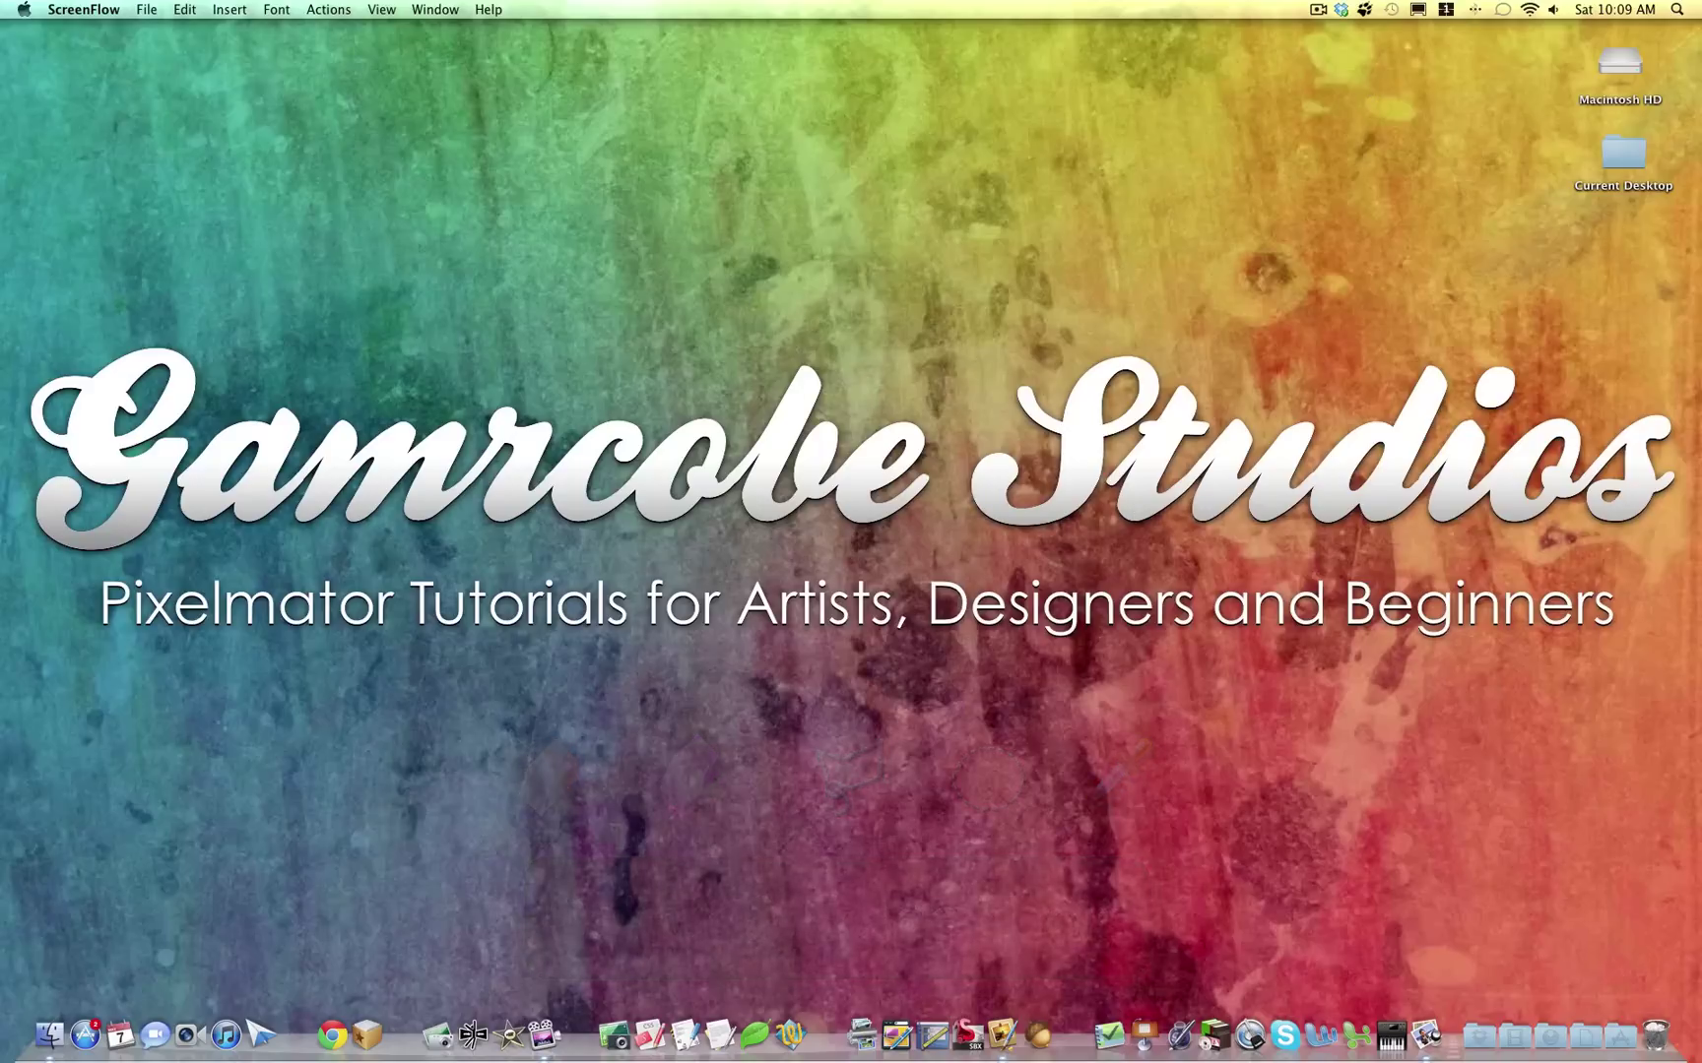
Bring the Robin1_1183.jpg window forward in Pixelmator, nudge it left and enlarge it
key("super+Tab")
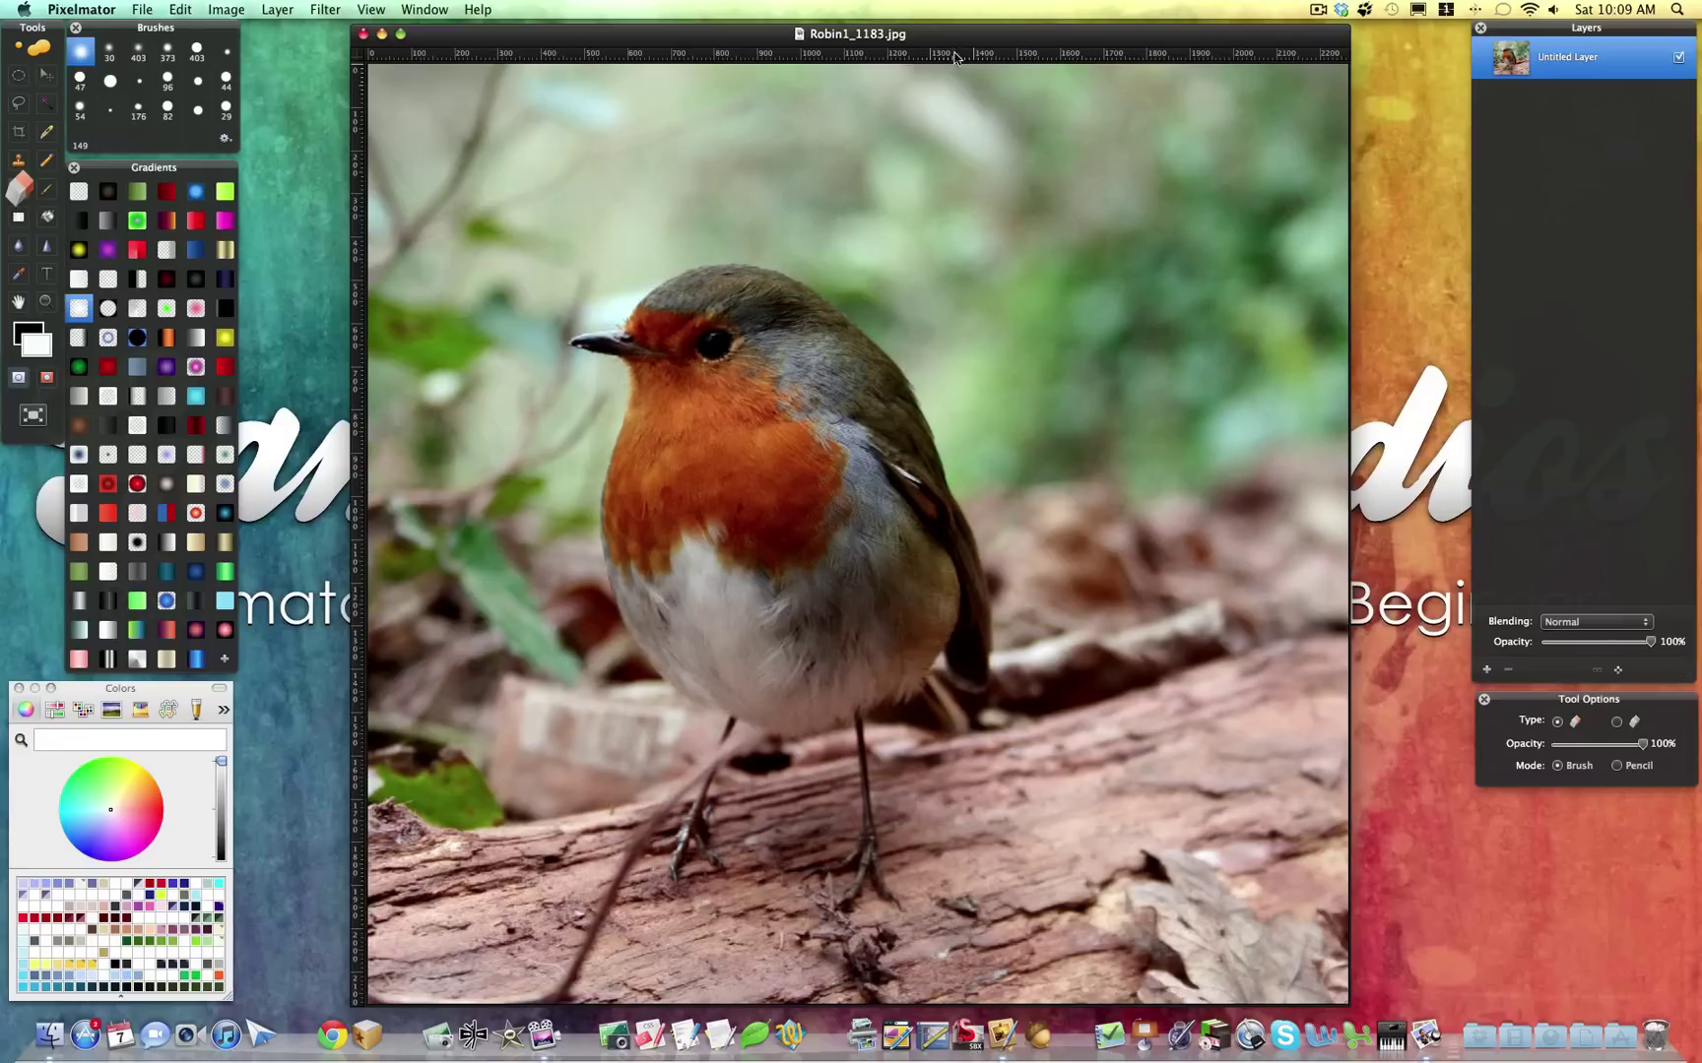
left_click_drag(935, 36, 881, 30)
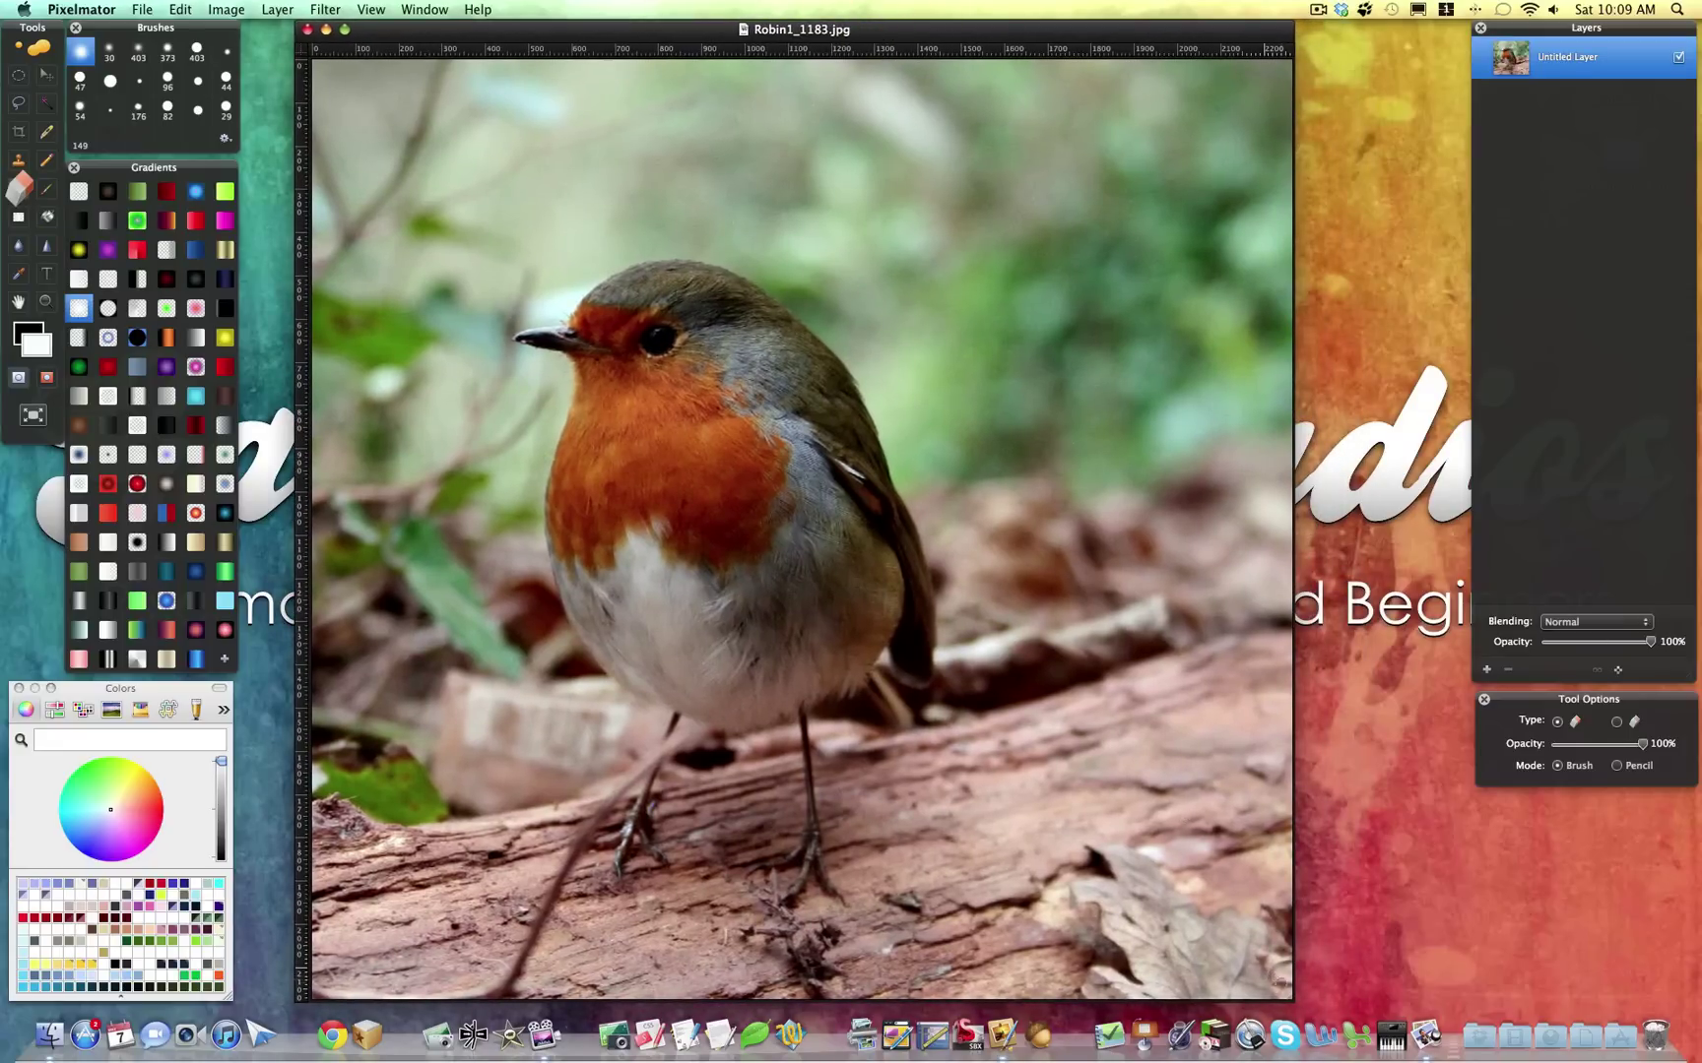
left_click_drag(1288, 1001, 1416, 1007)
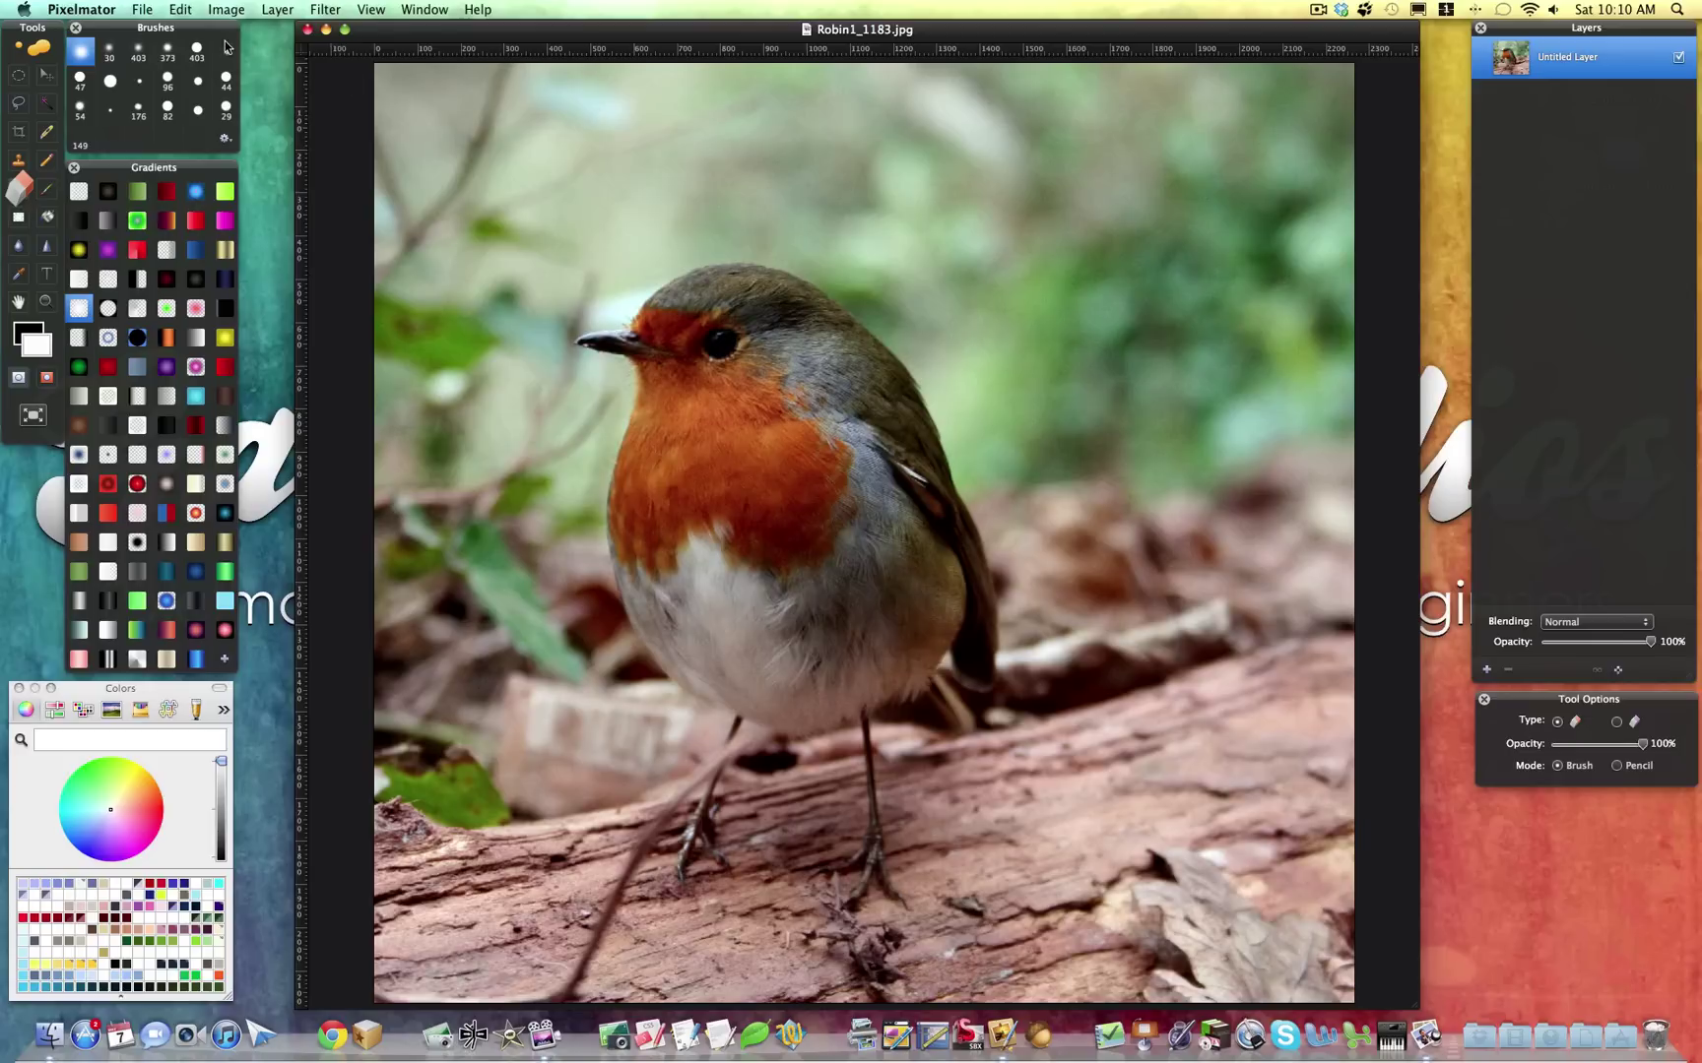
Use Select Color with Radius 50 to select areas matching the sampled pale background
left_click(181, 10)
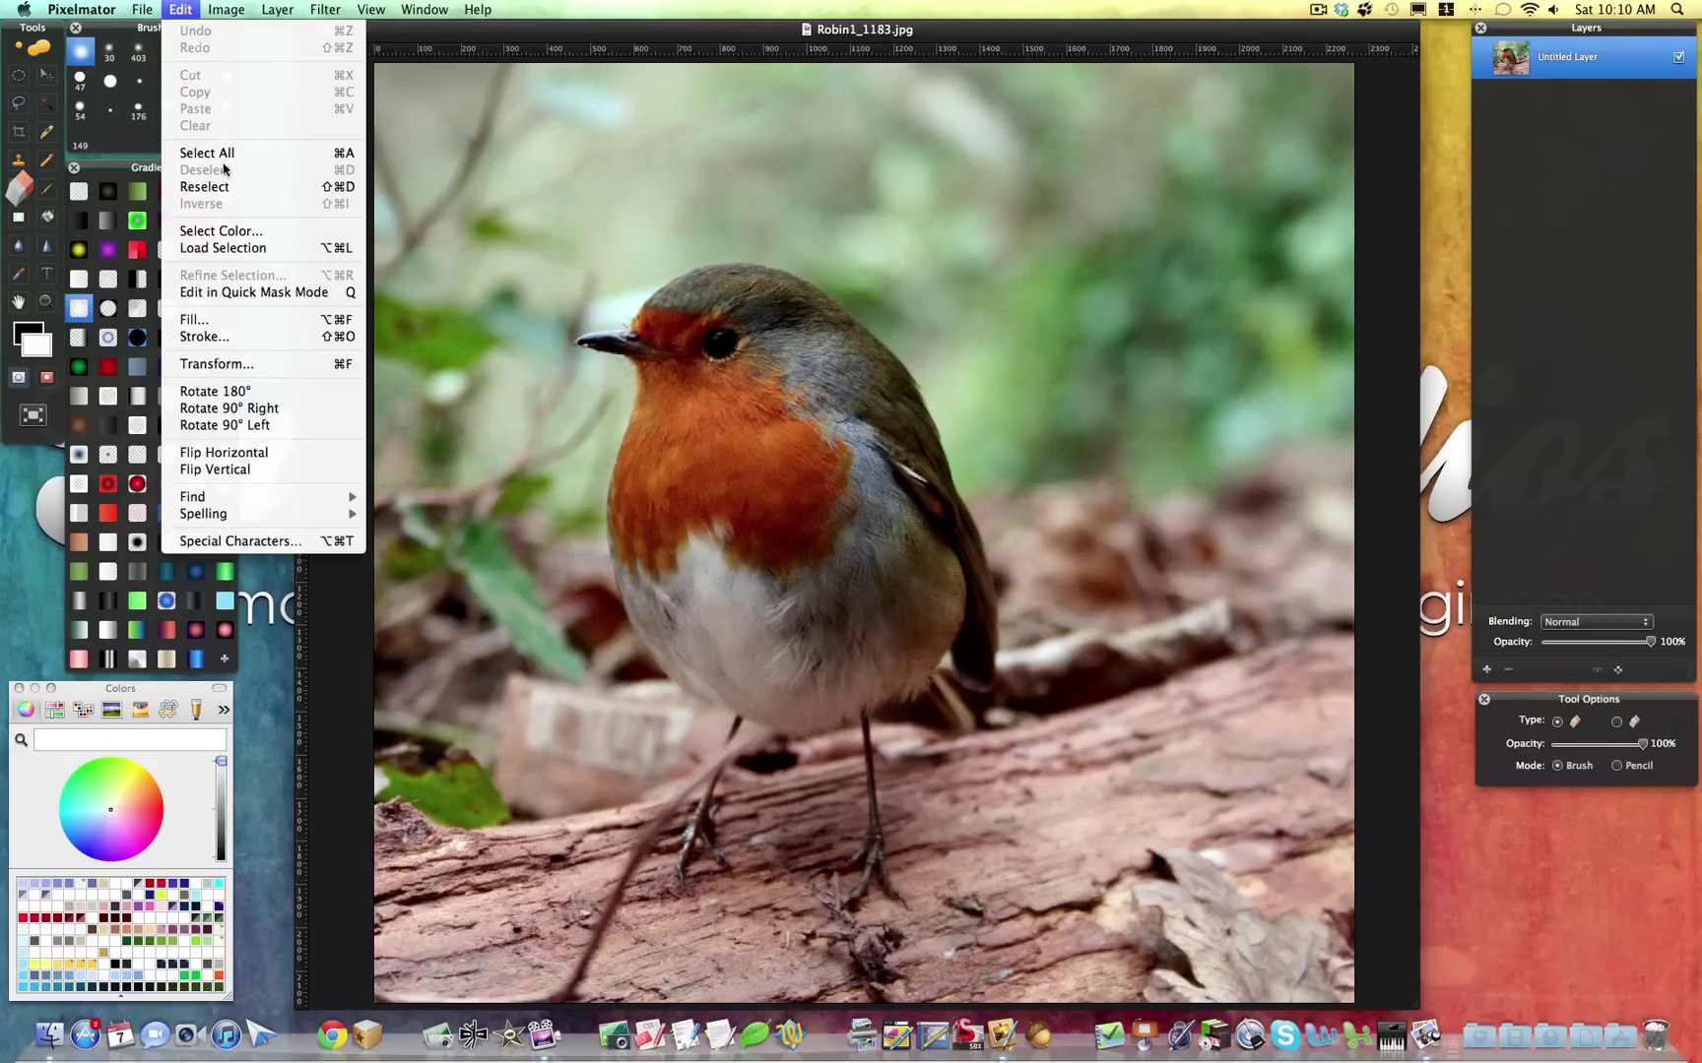
left_click(239, 234)
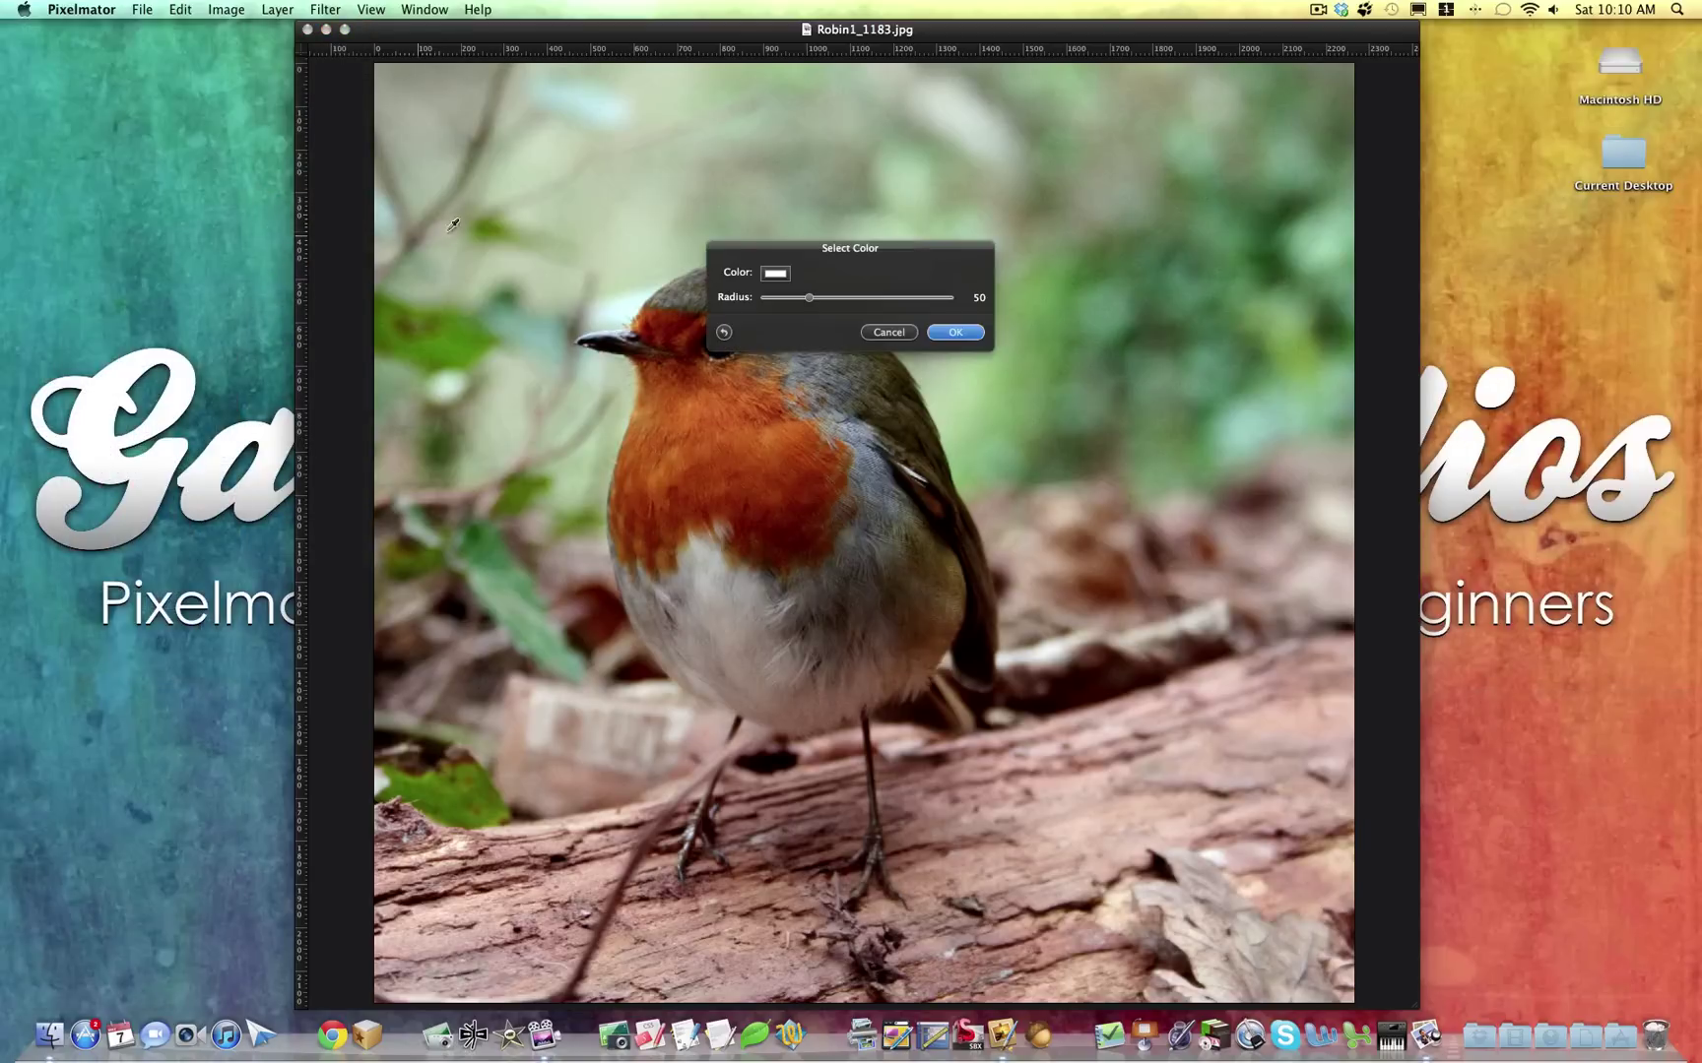
left_click_drag(896, 258, 1071, 155)
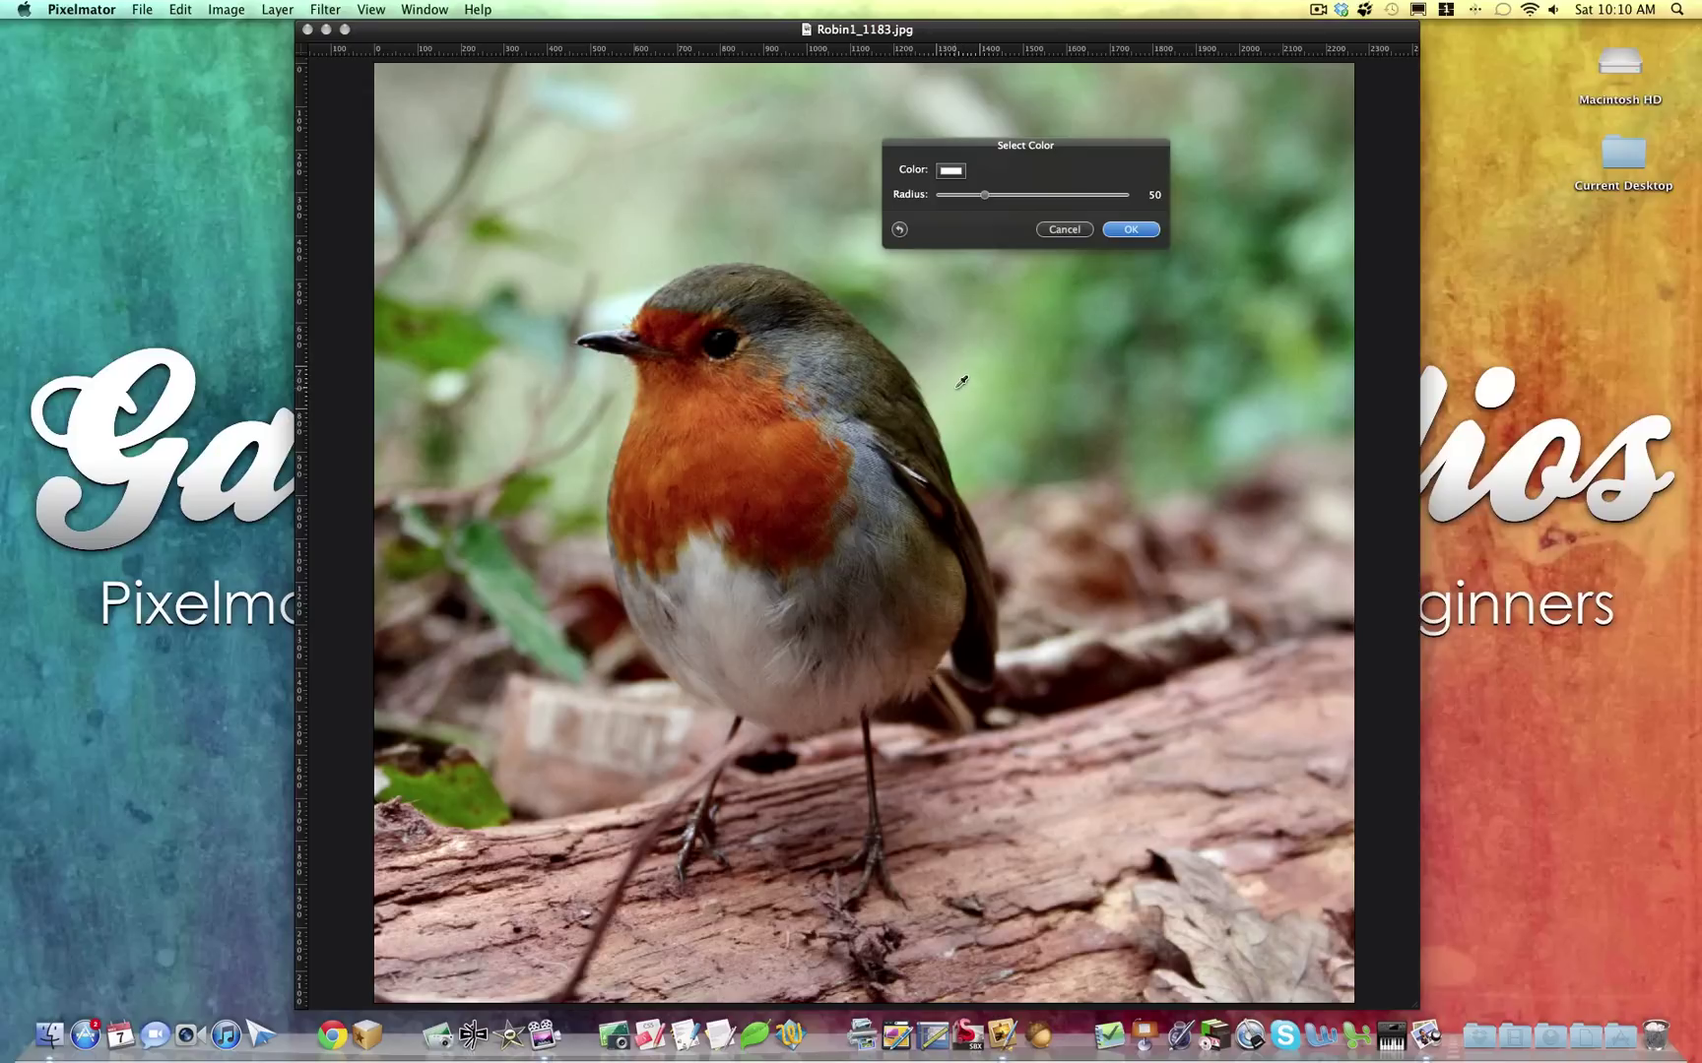
left_click(957, 386)
left_click(1131, 230)
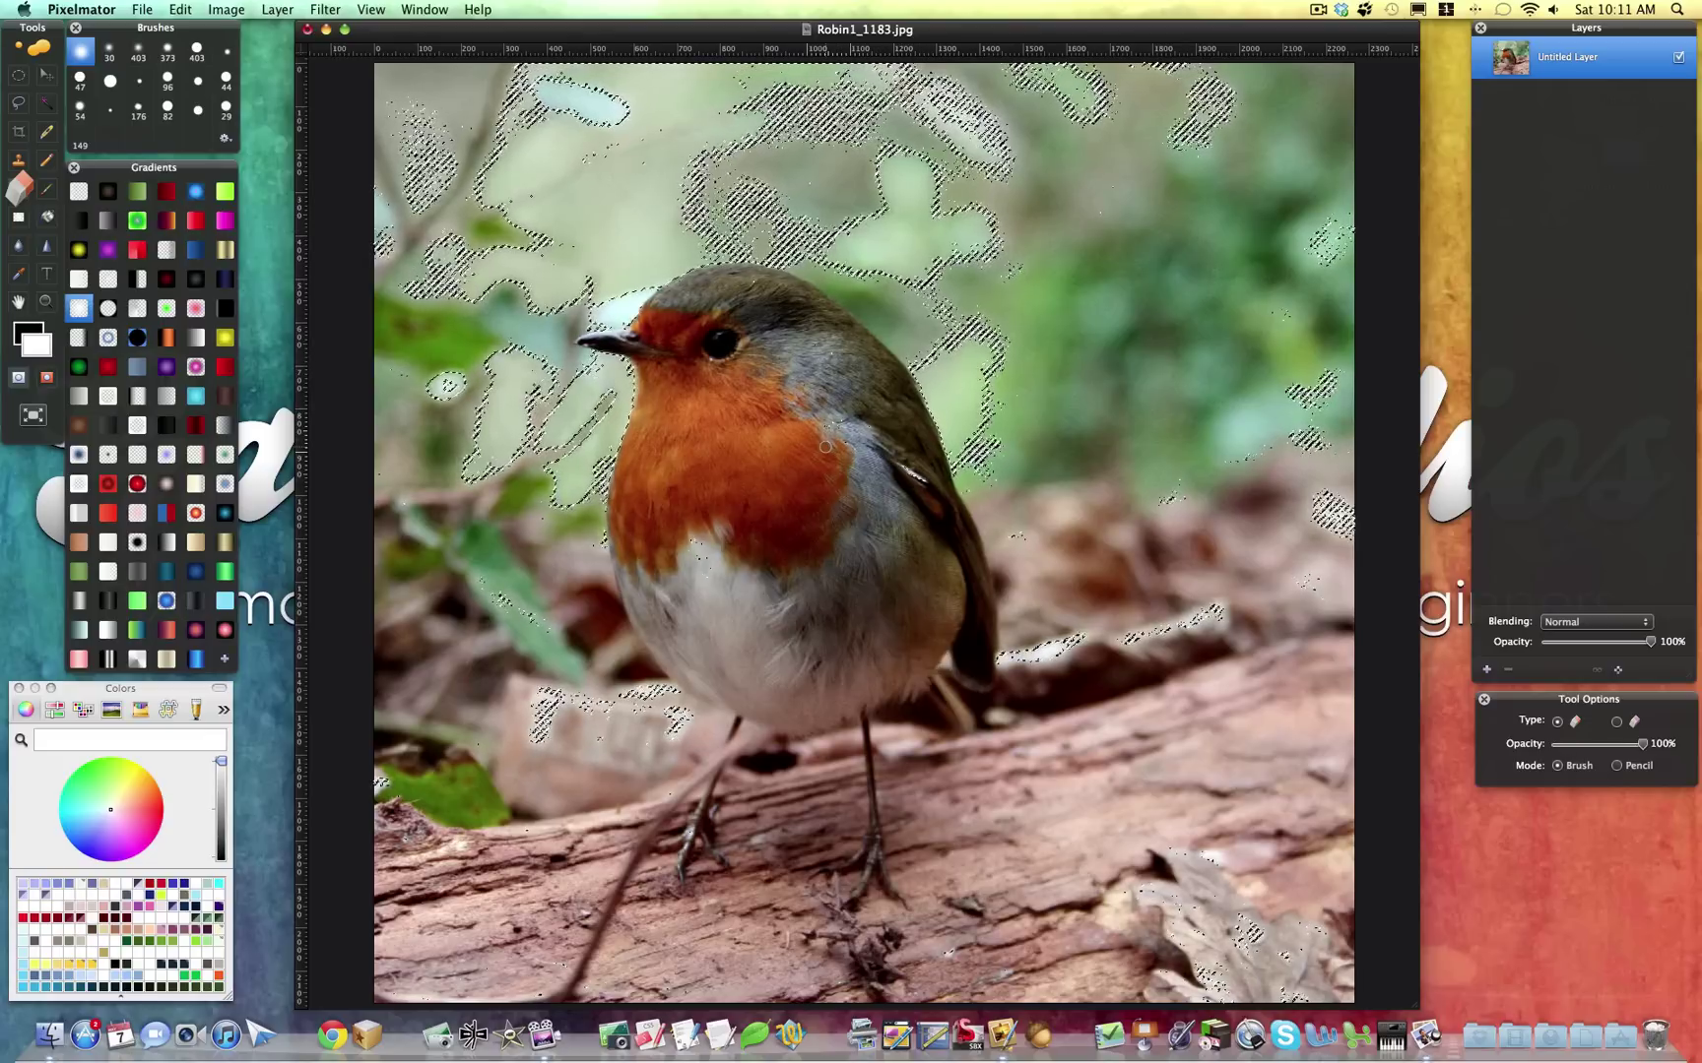
scroll(830, 453, "up", 2)
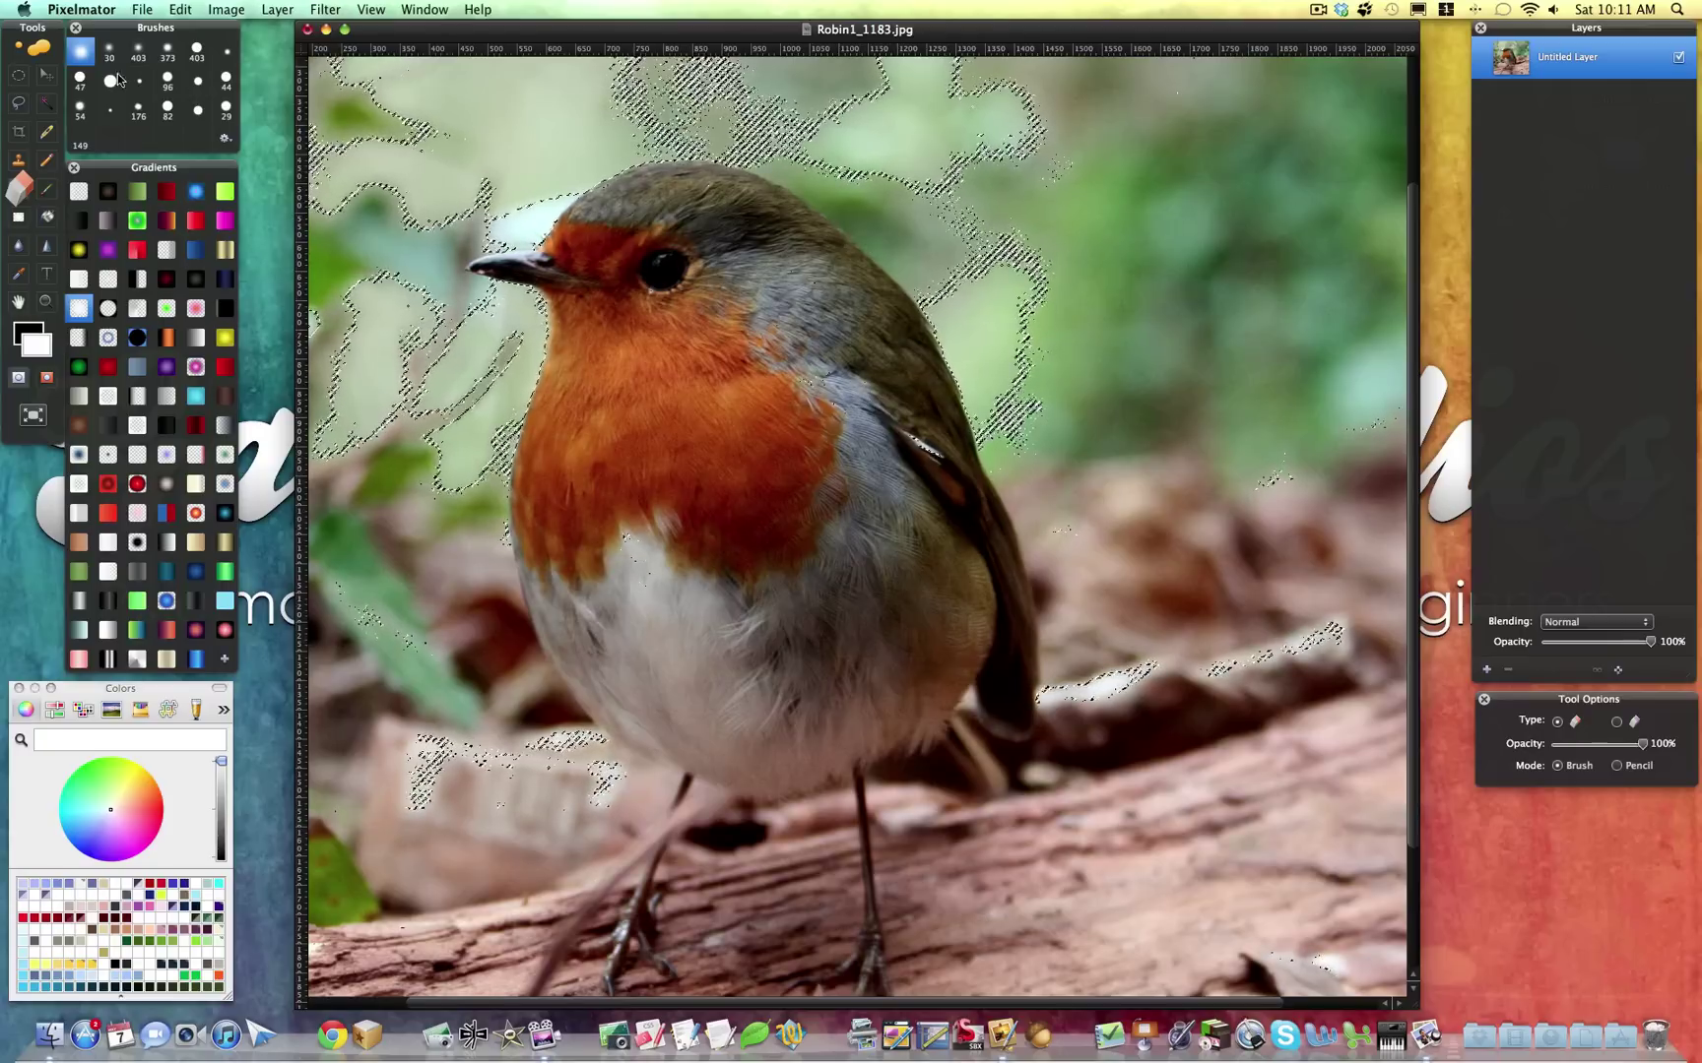
Subtract elliptical areas over the robin's breast and eye from the selection, then deselect all
left_click(17, 77)
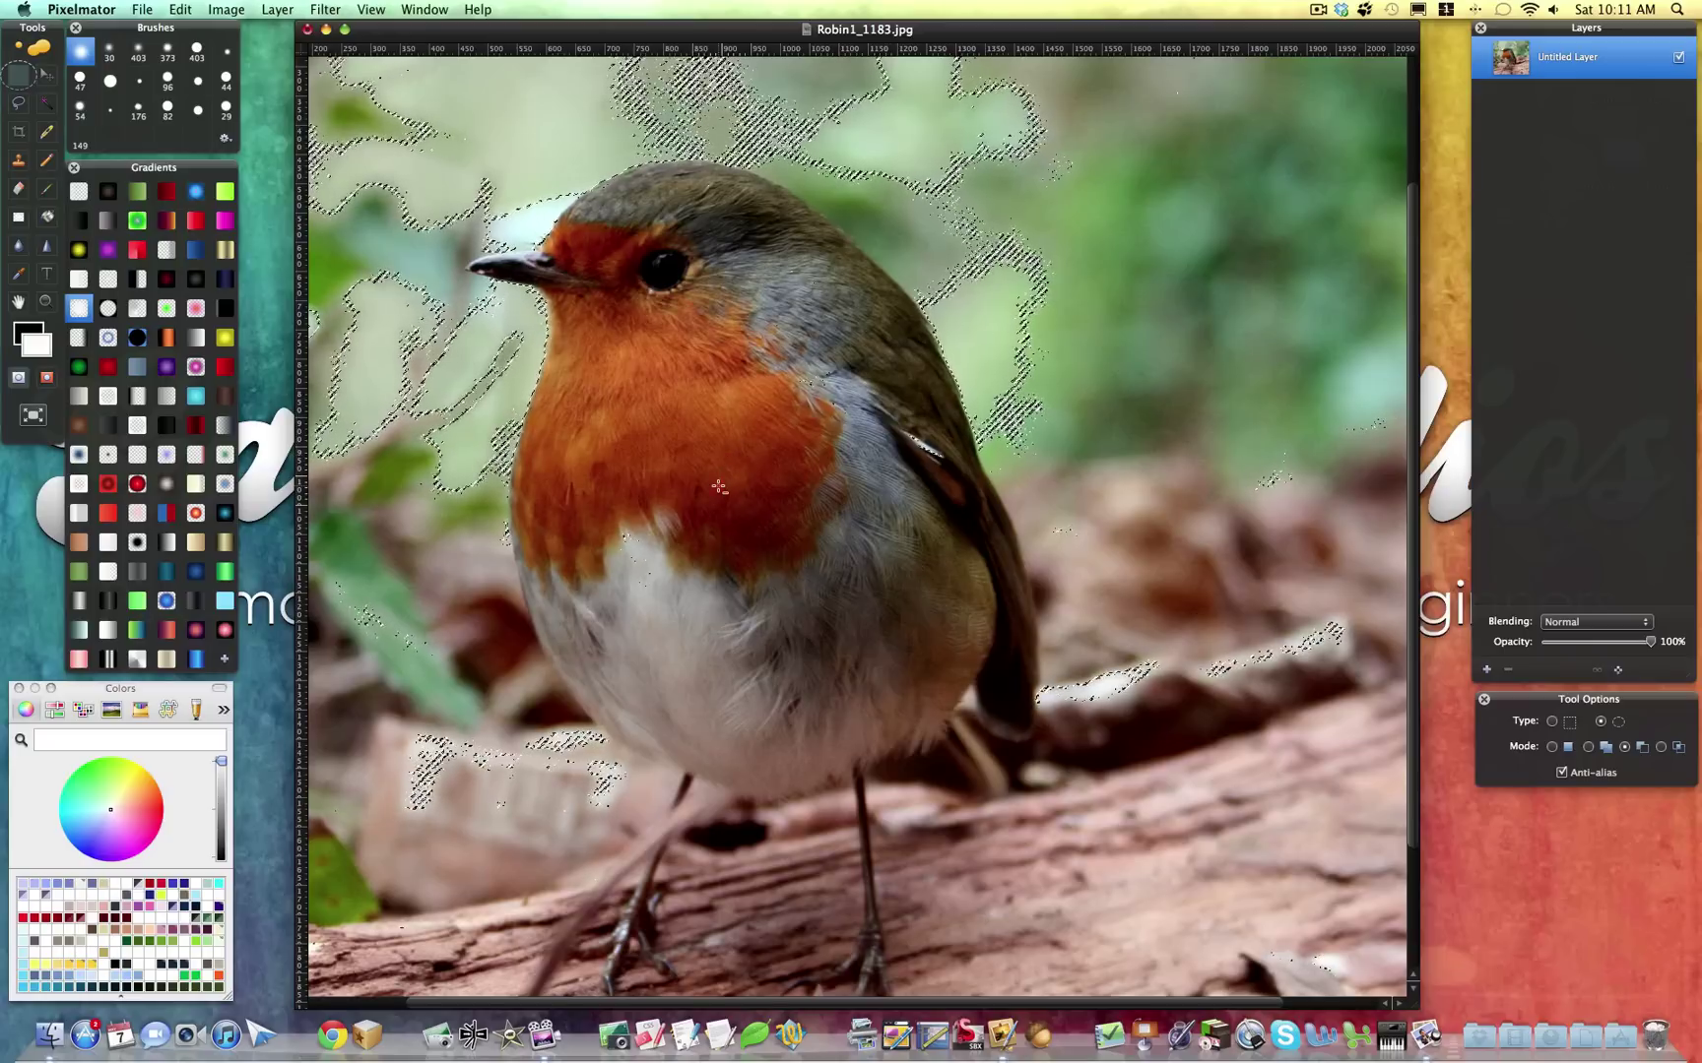
left_click_drag(719, 487, 873, 249)
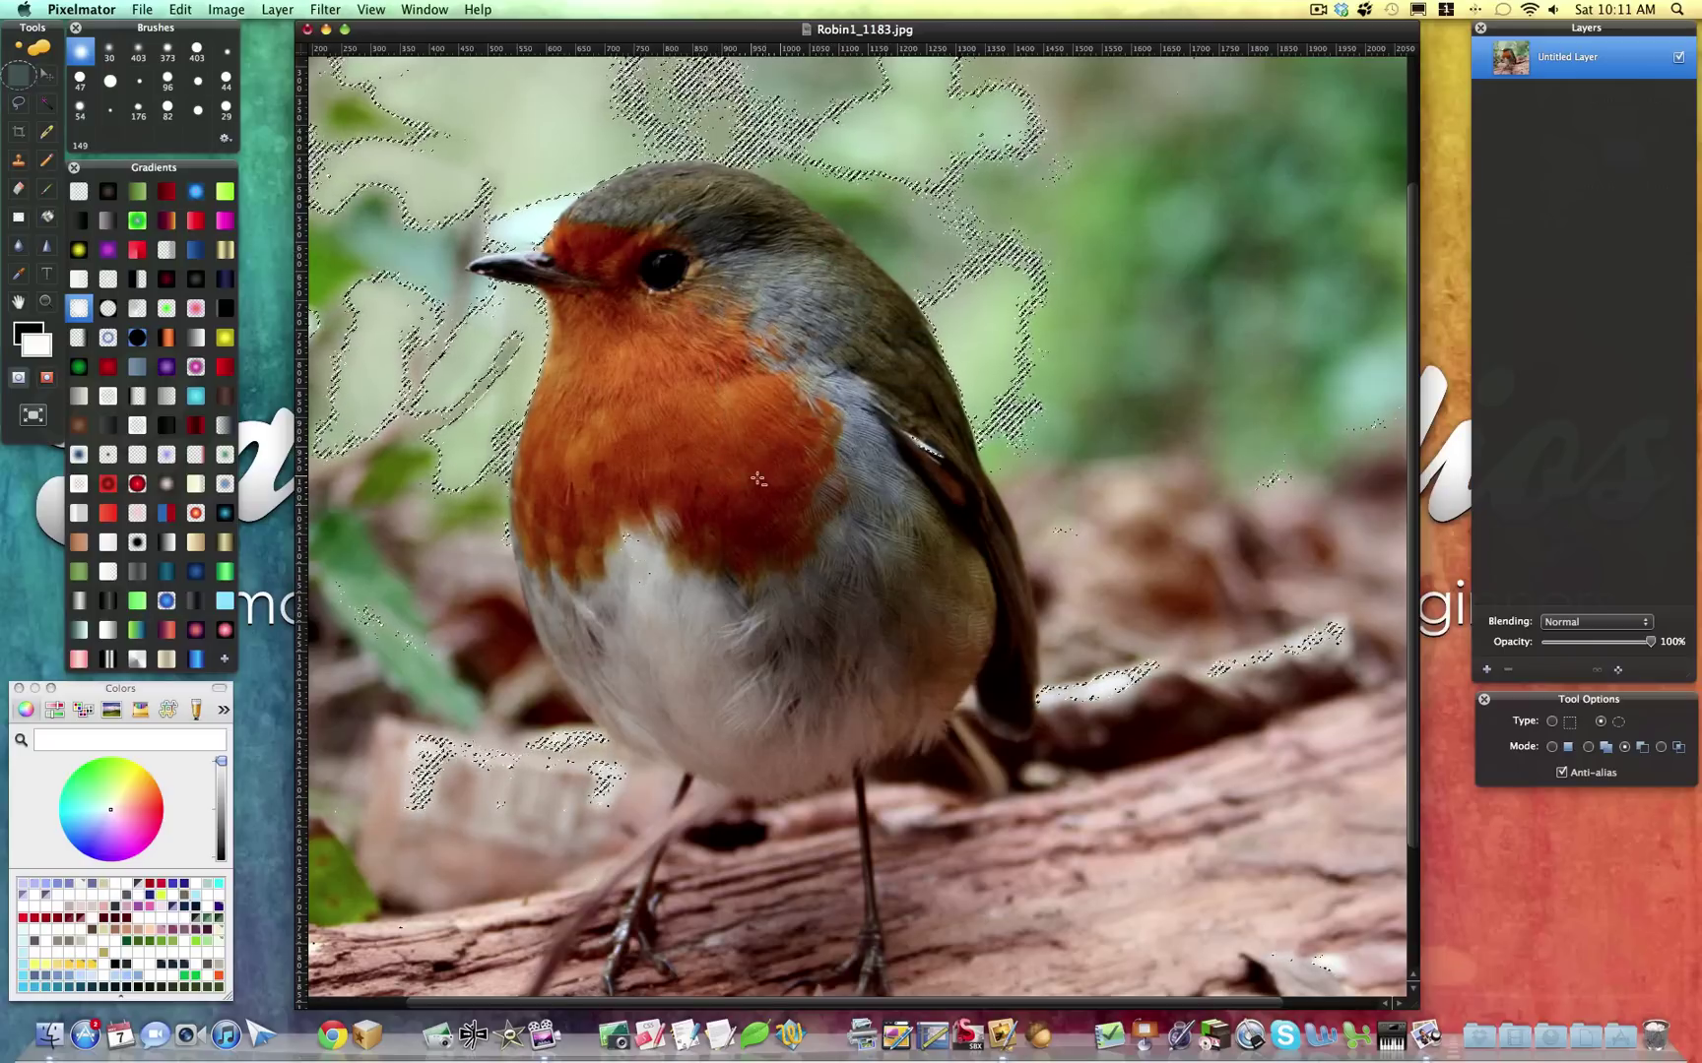
scroll(716, 501, "up", 3)
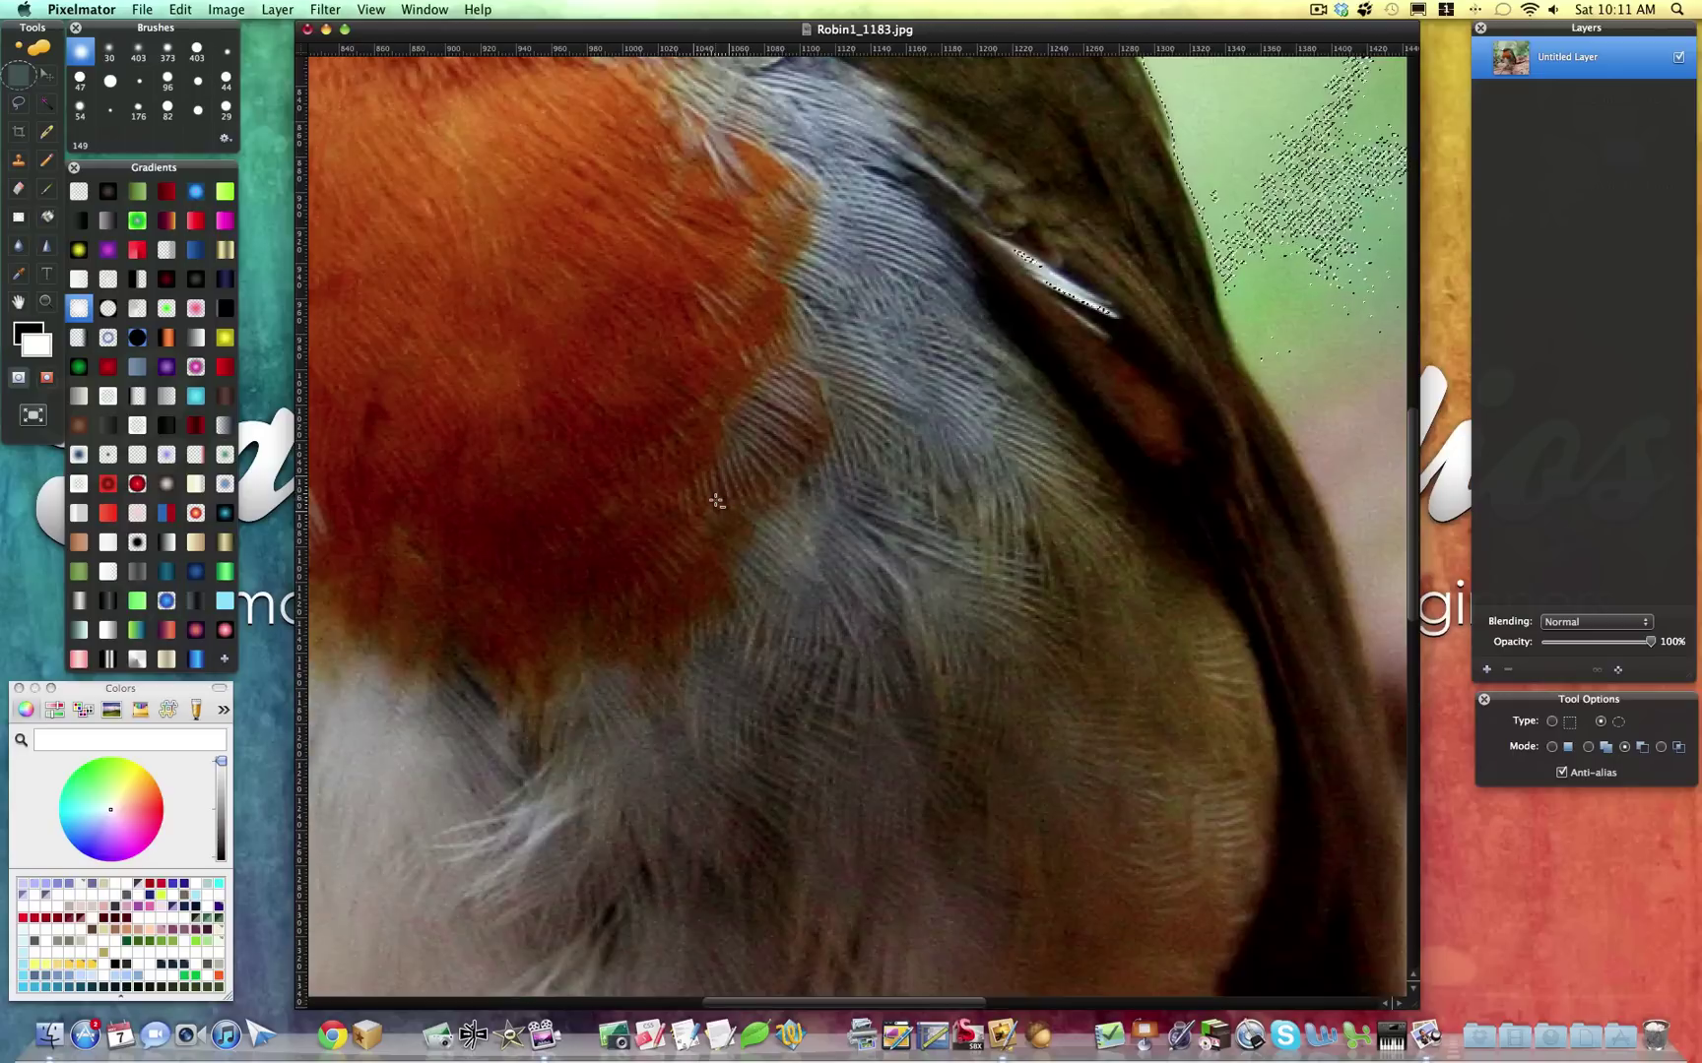
scroll(716, 502, "left", 10)
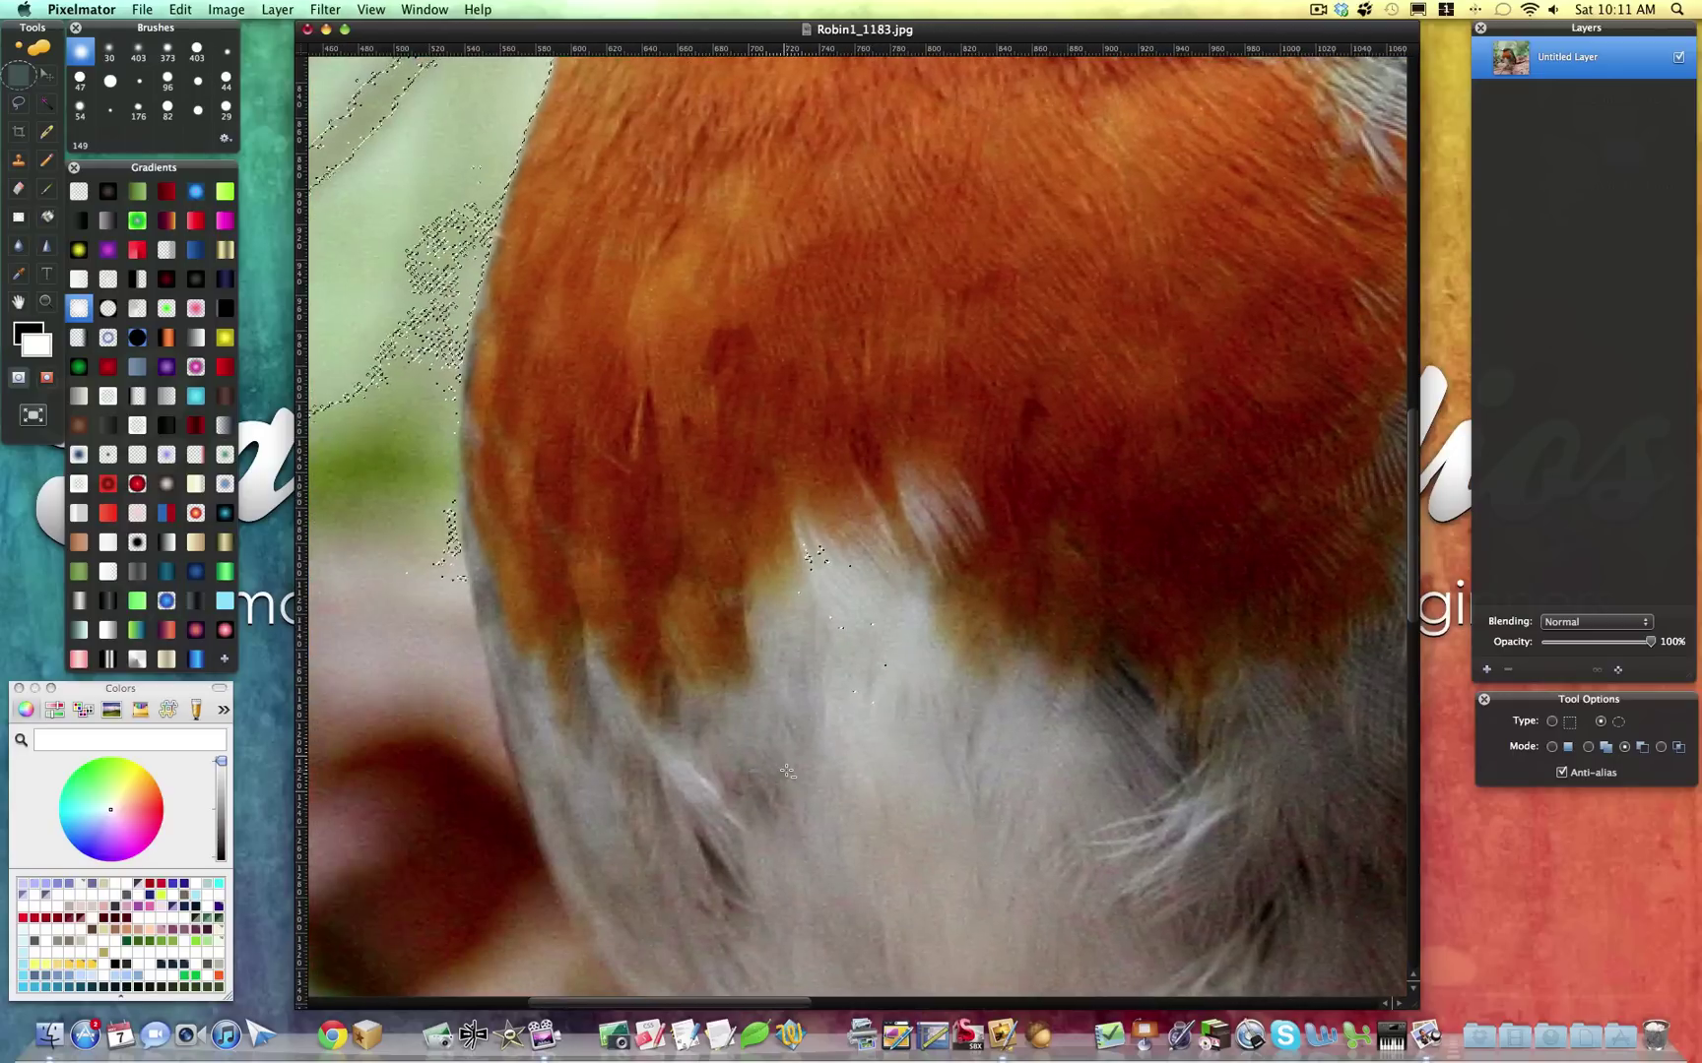
mouse_move(788, 771)
left_mouse_down()
mouse_move(851, 369)
mouse_move(970, 443)
left_mouse_up()
scroll(561, 534, "up", 10)
scroll(562, 534, "right", 3)
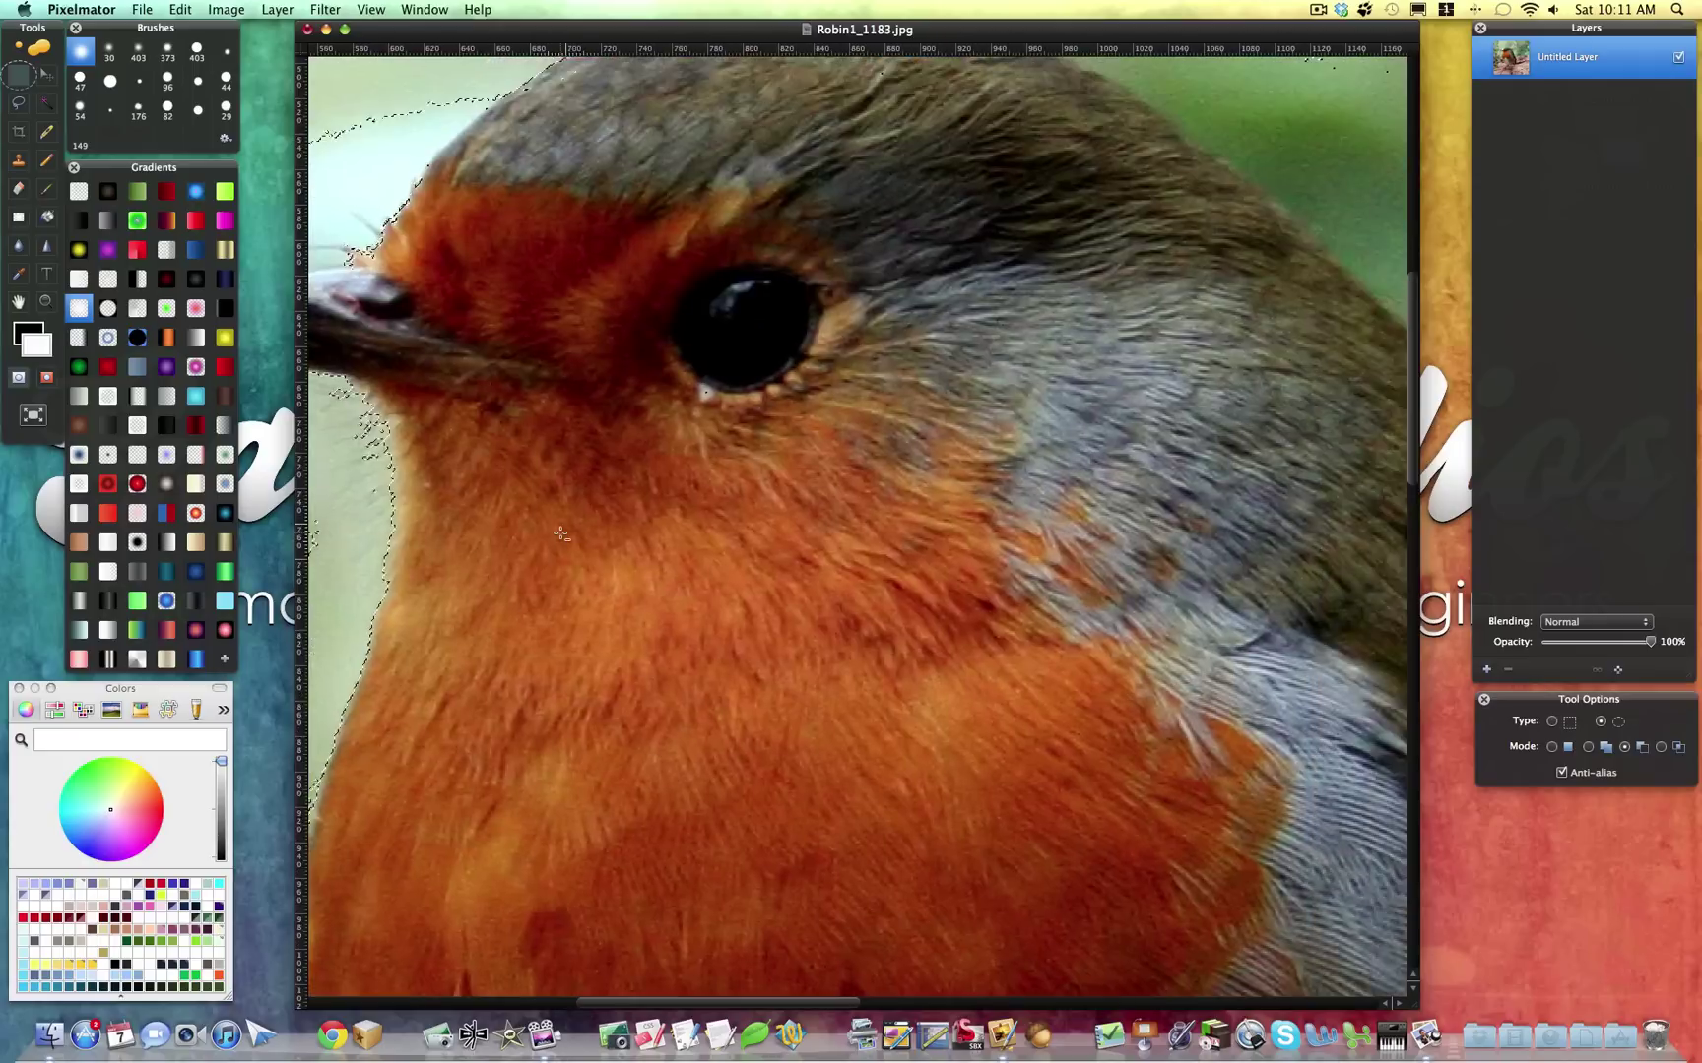
scroll(562, 536, "up", 3)
left_click_drag(619, 539, 951, 295)
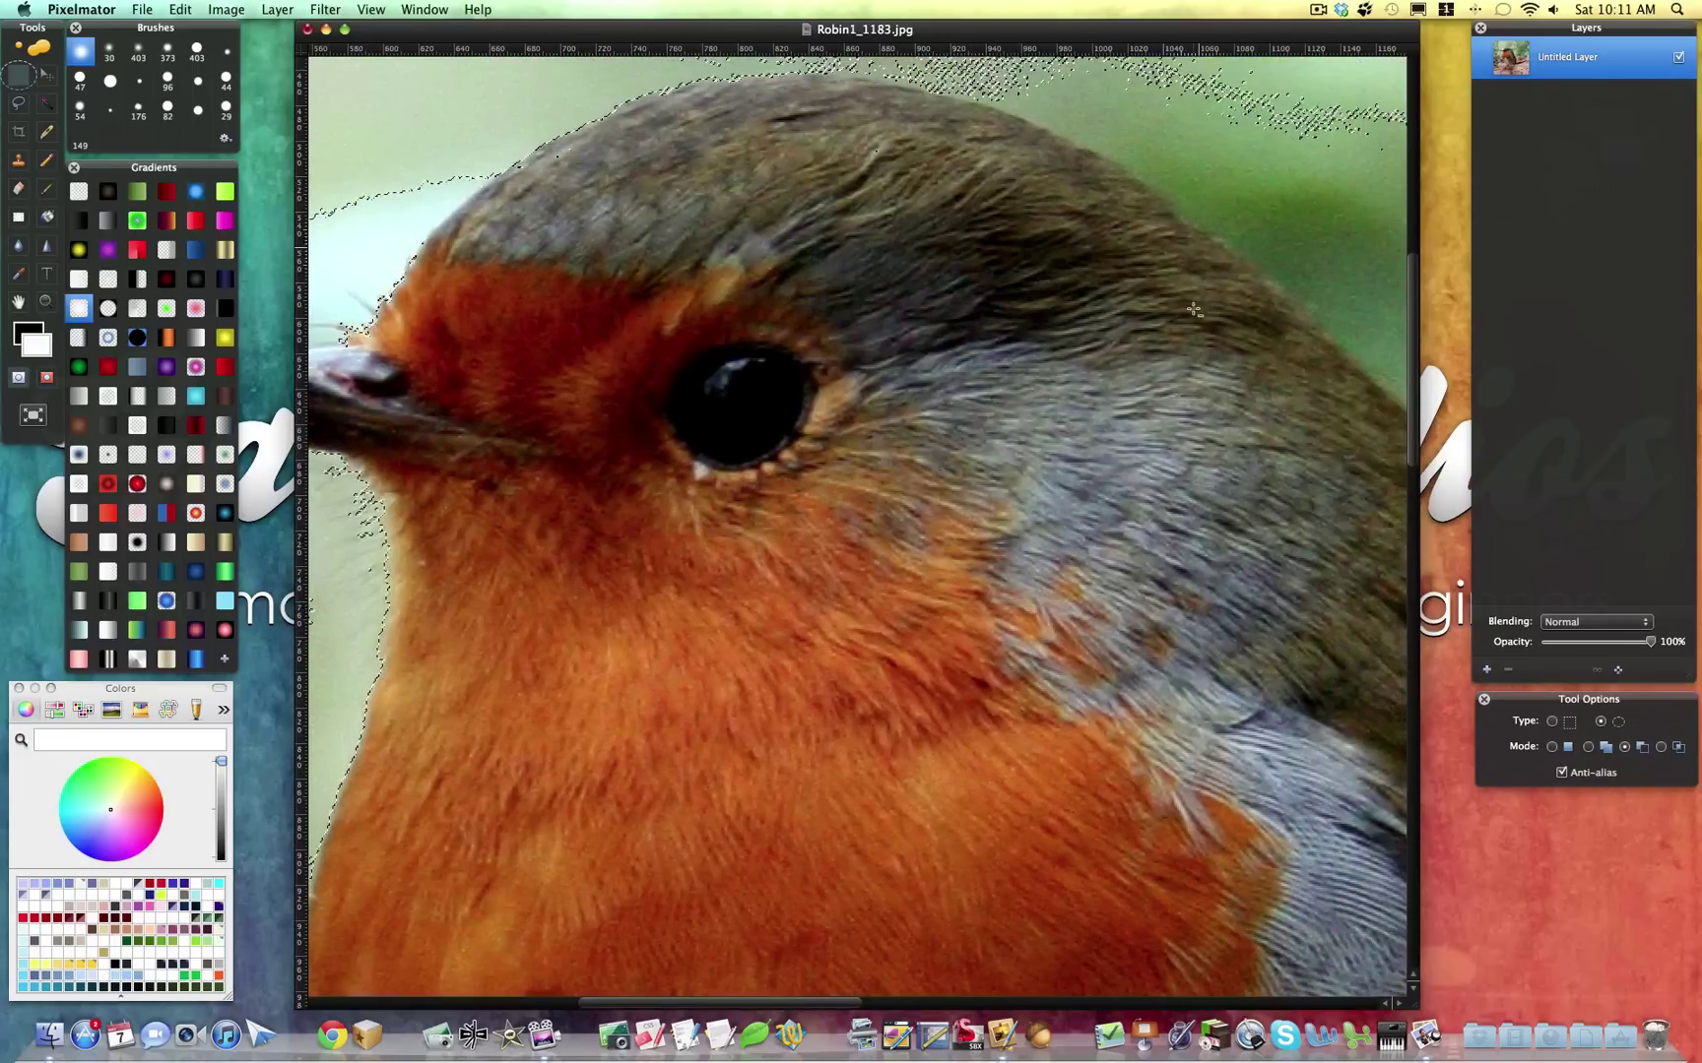
key("super+0")
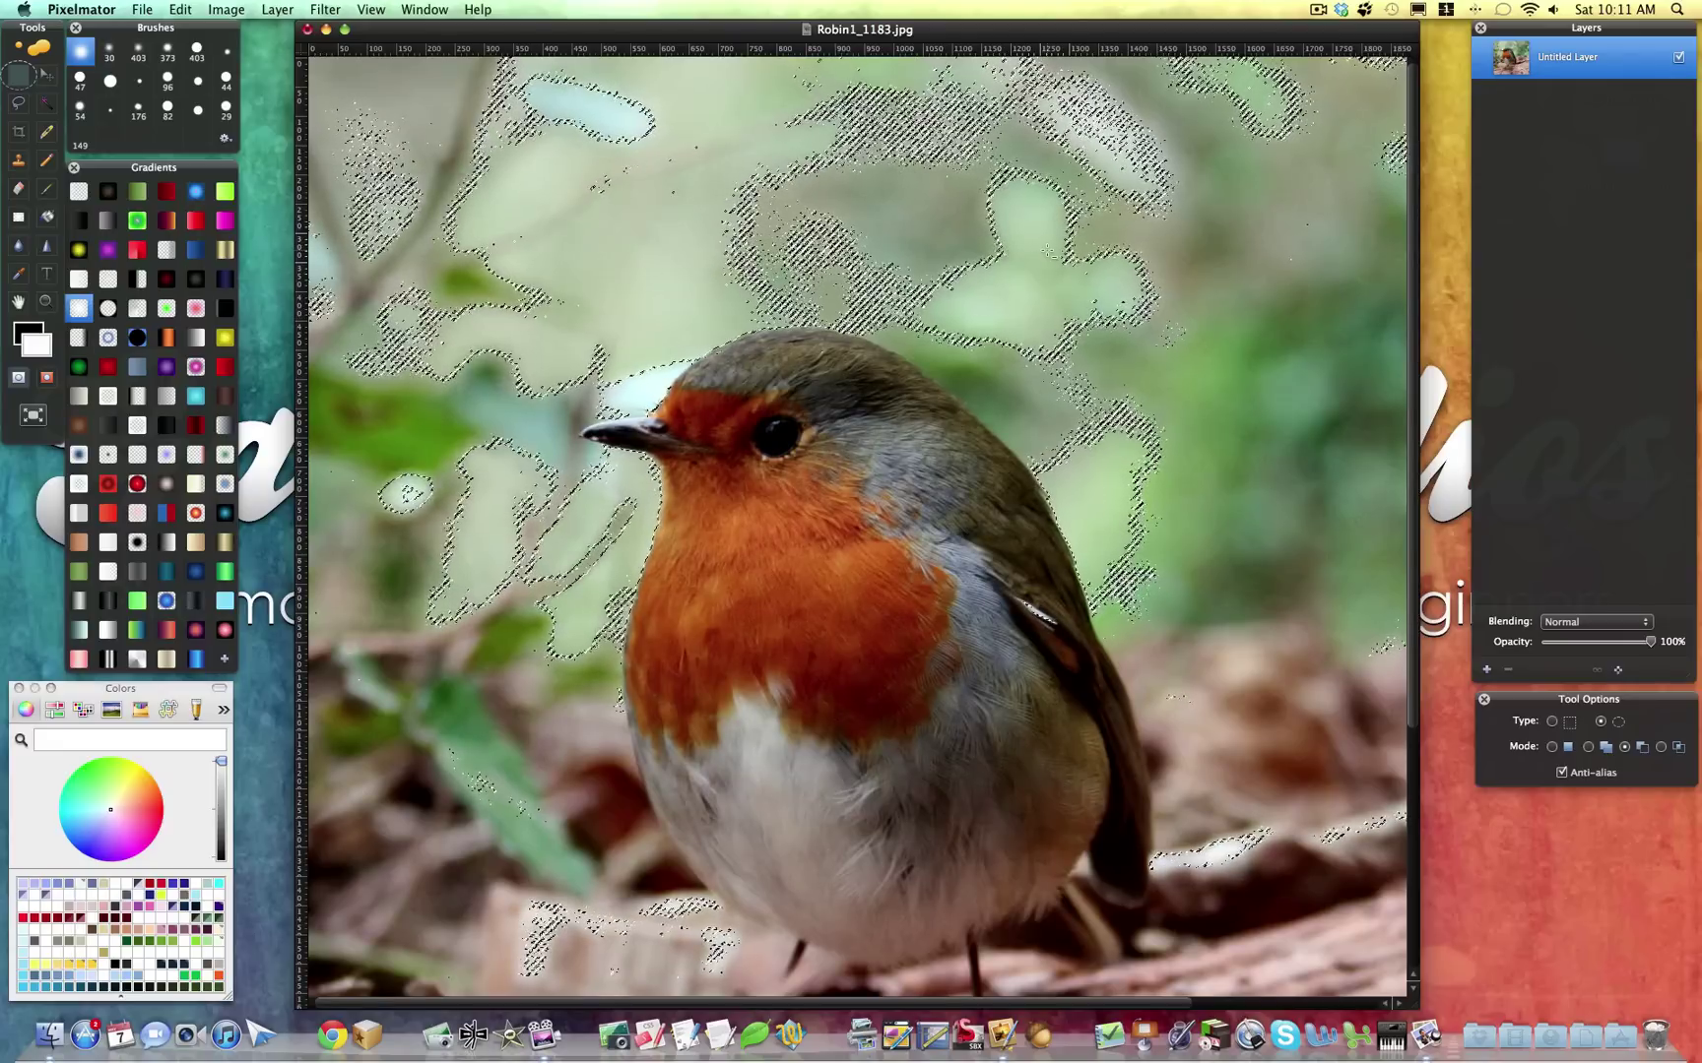
key("super+d")
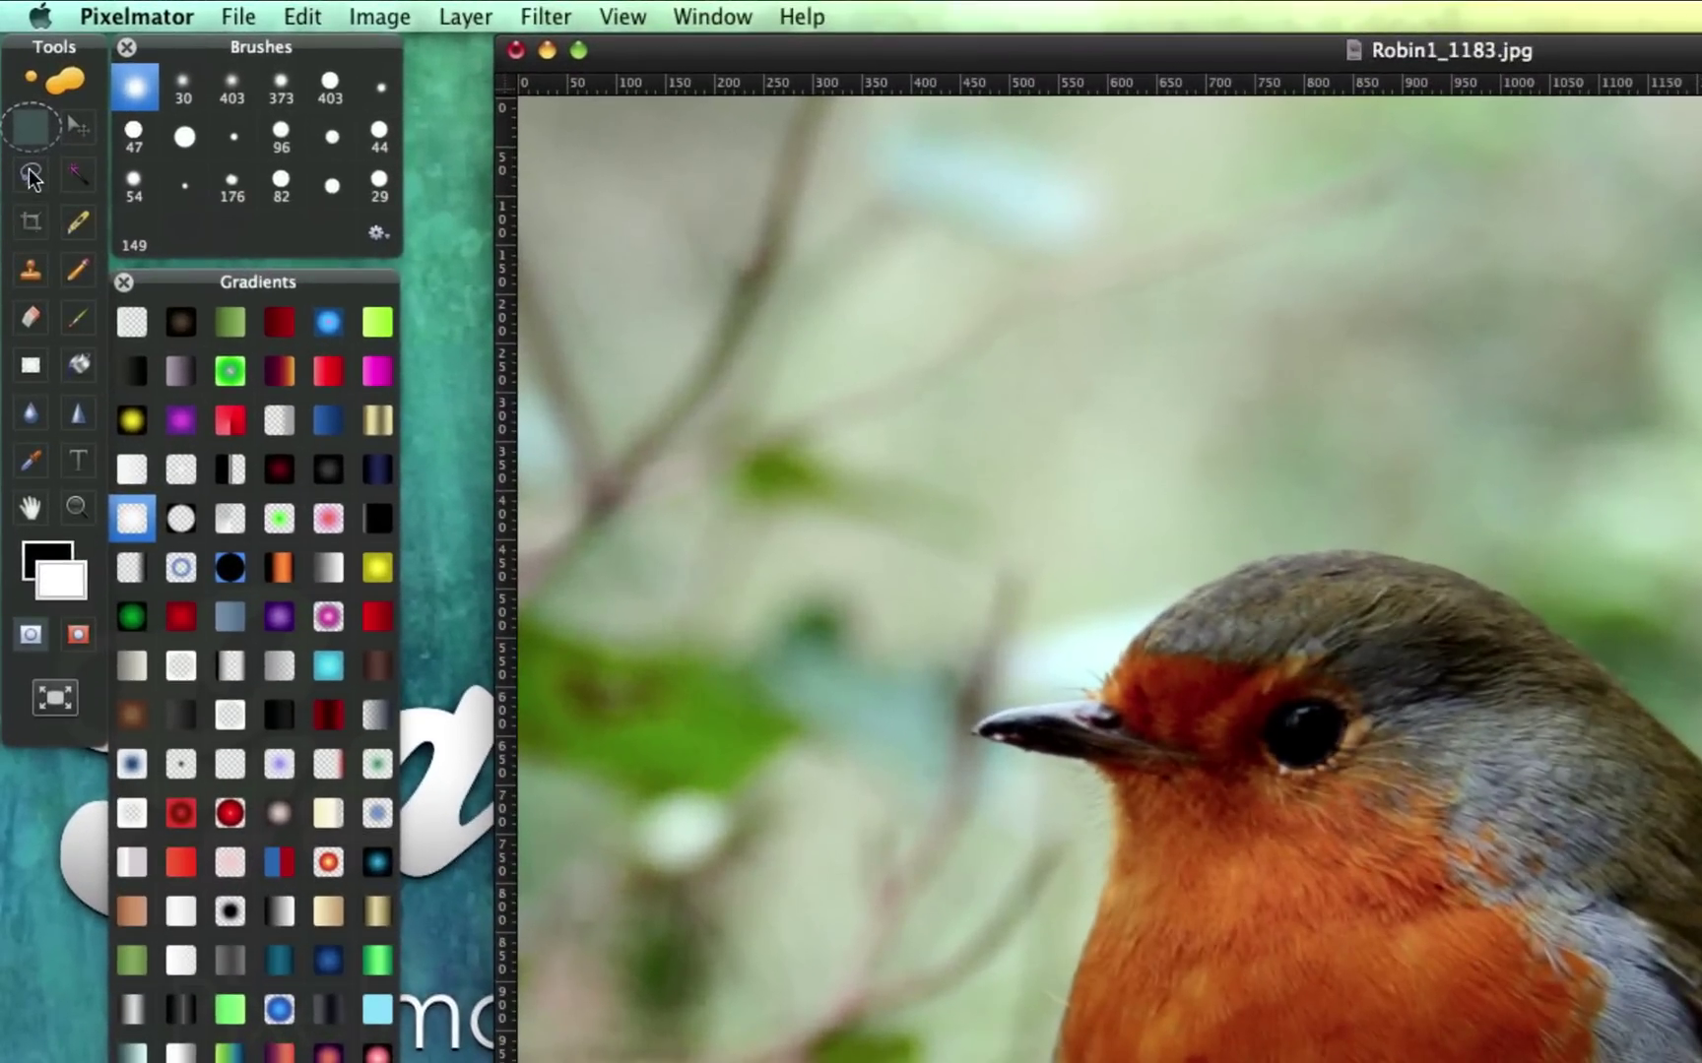
Choose the Polygonal Lasso and zoom in on the robin's beak and eye
left_click(30, 177)
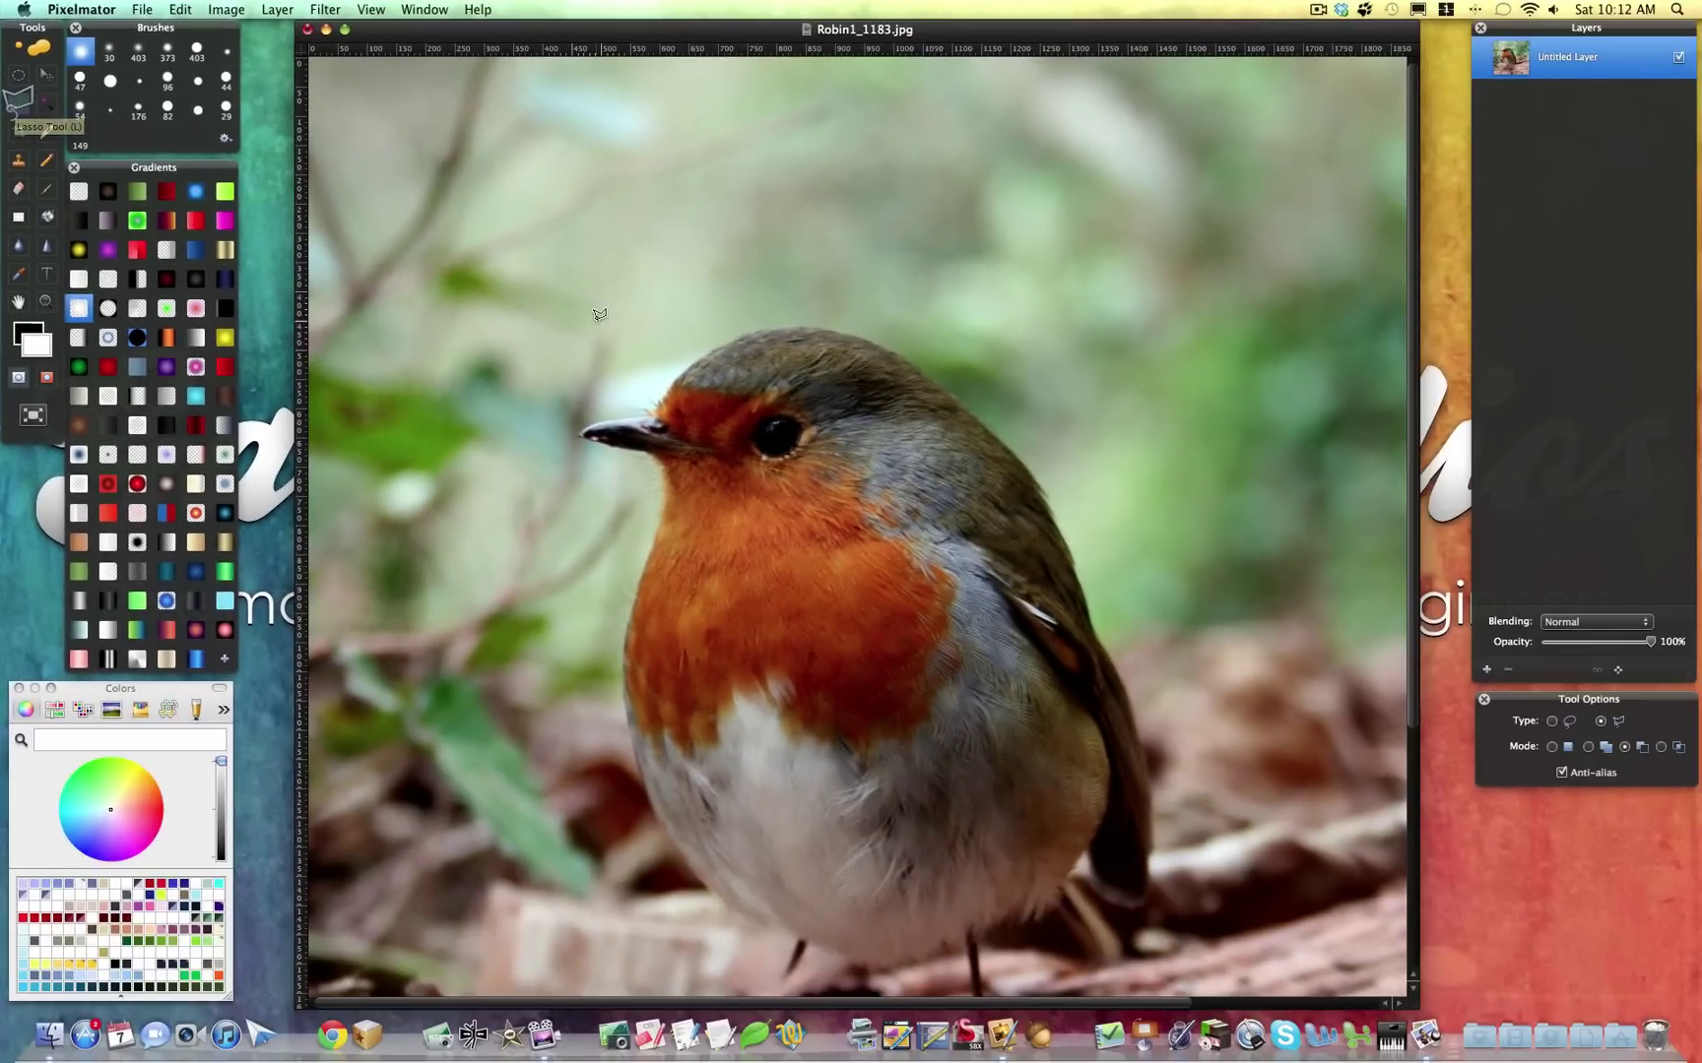
key("super+plus")
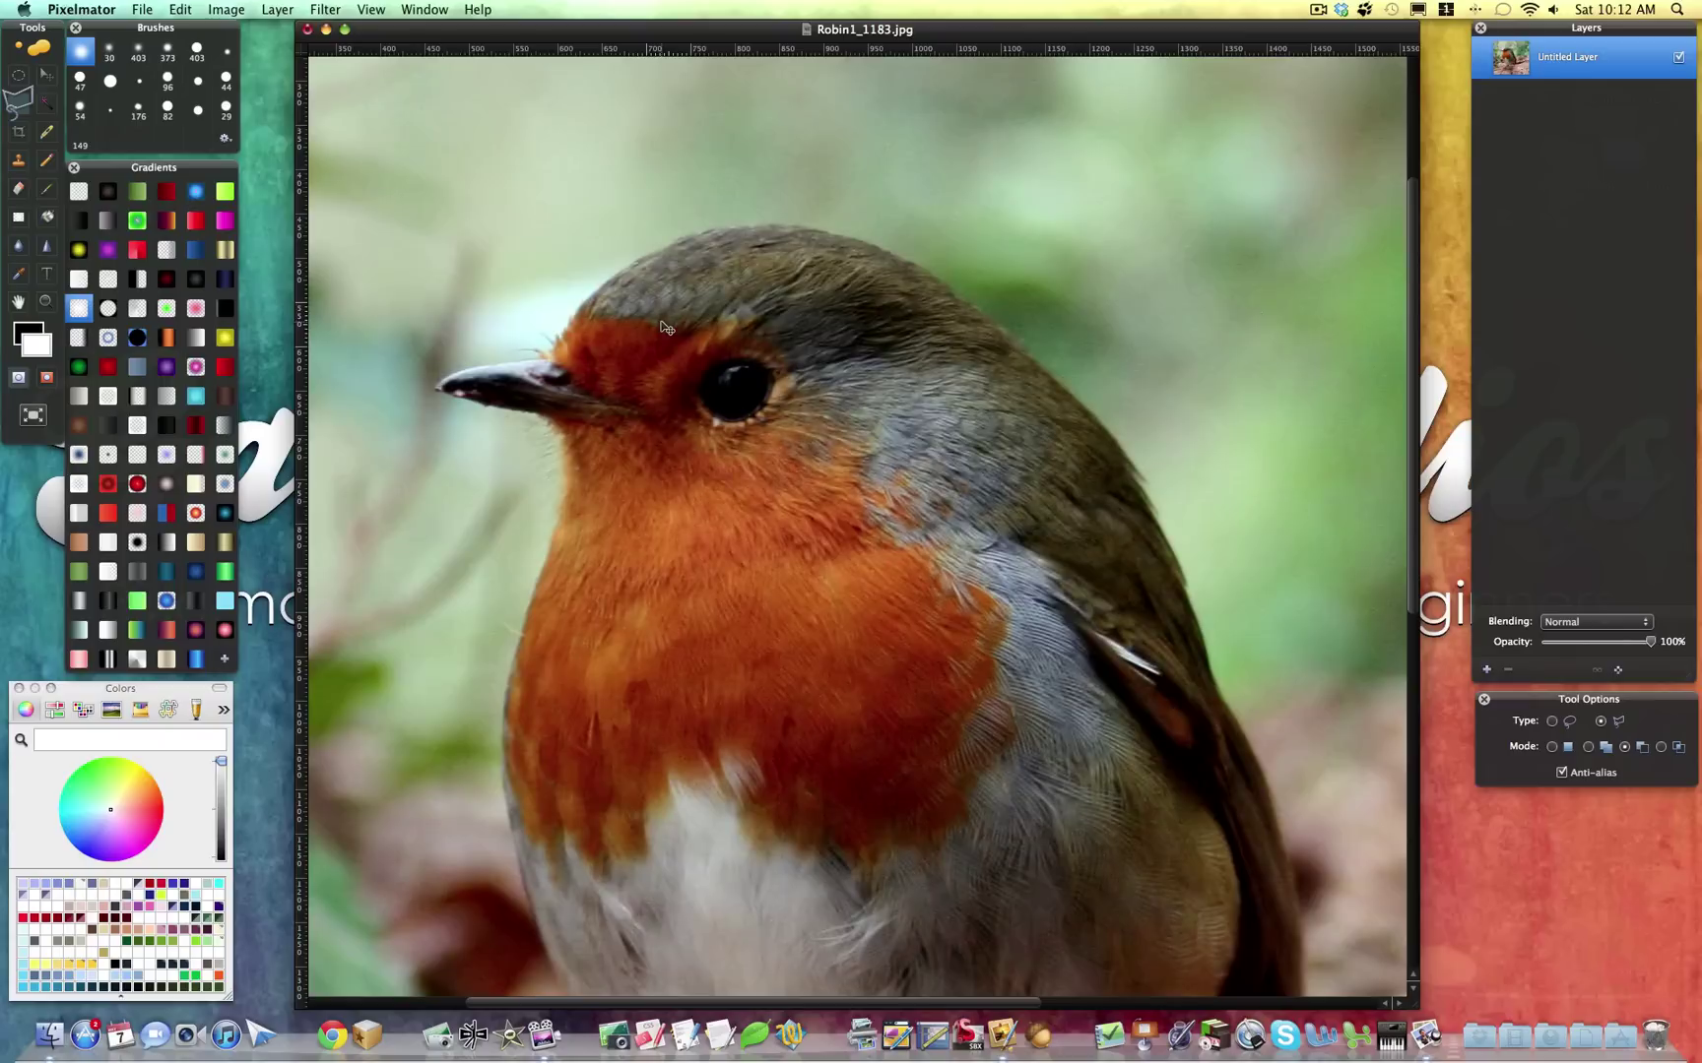
key("super+minus")
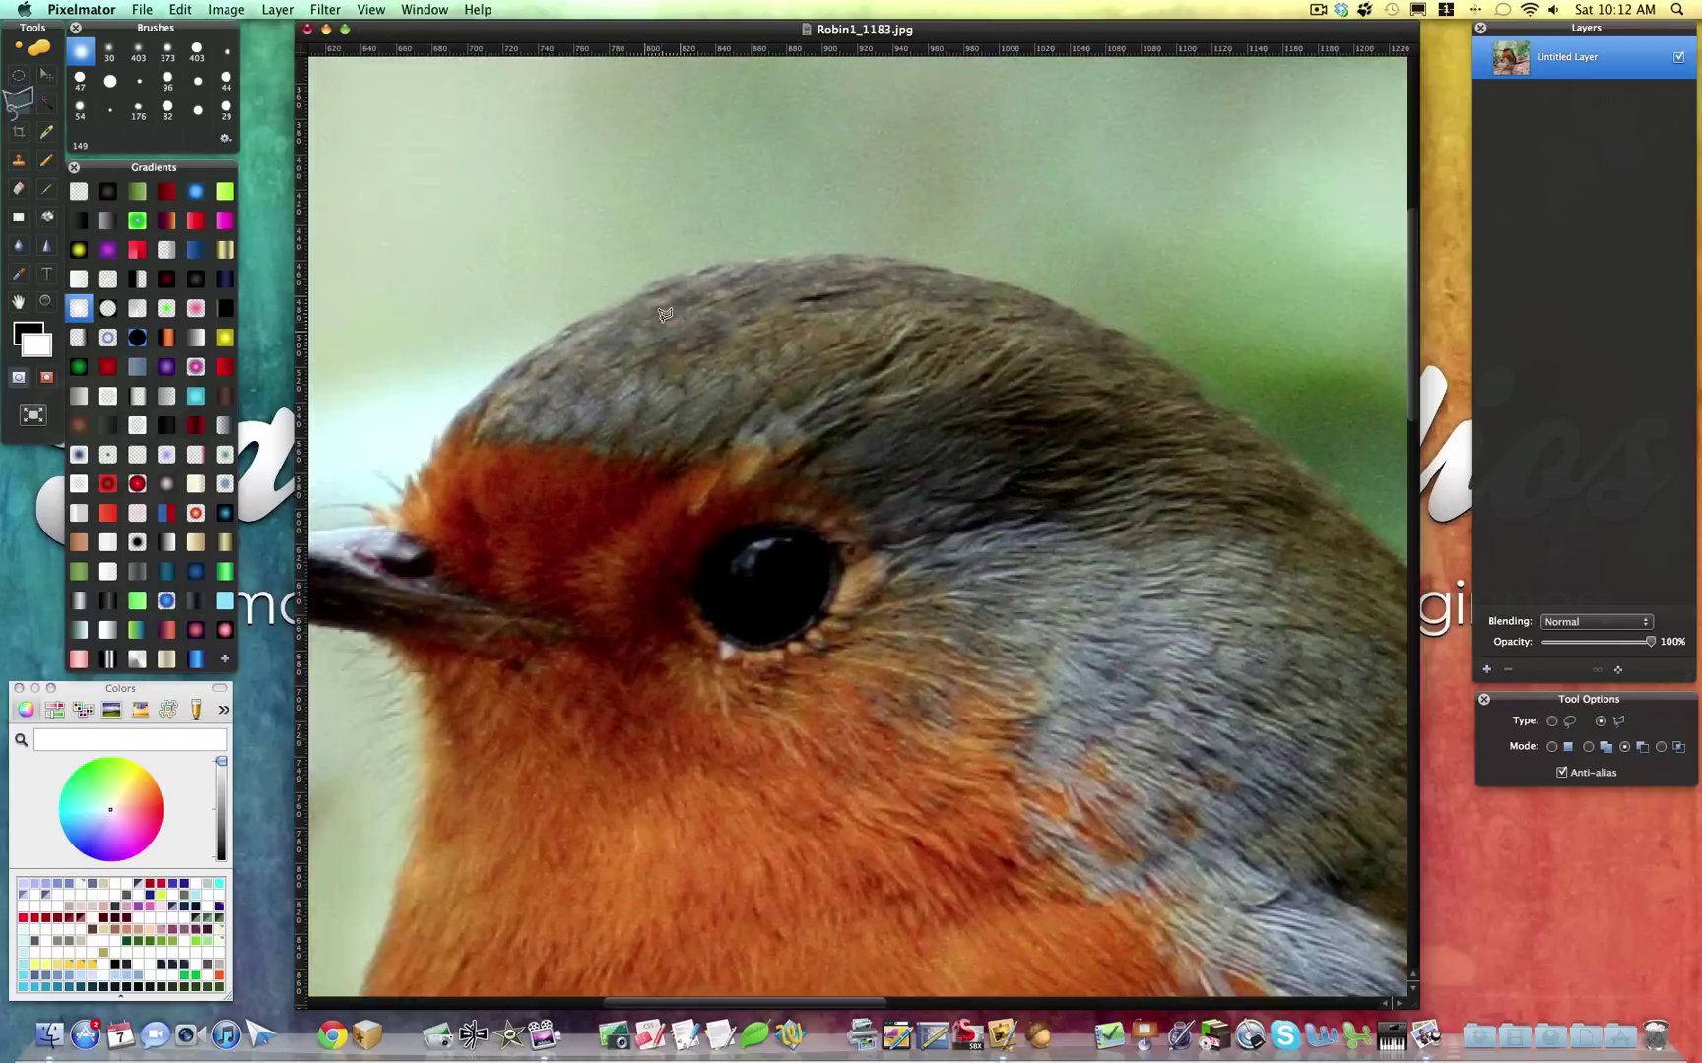
key("super+plus")
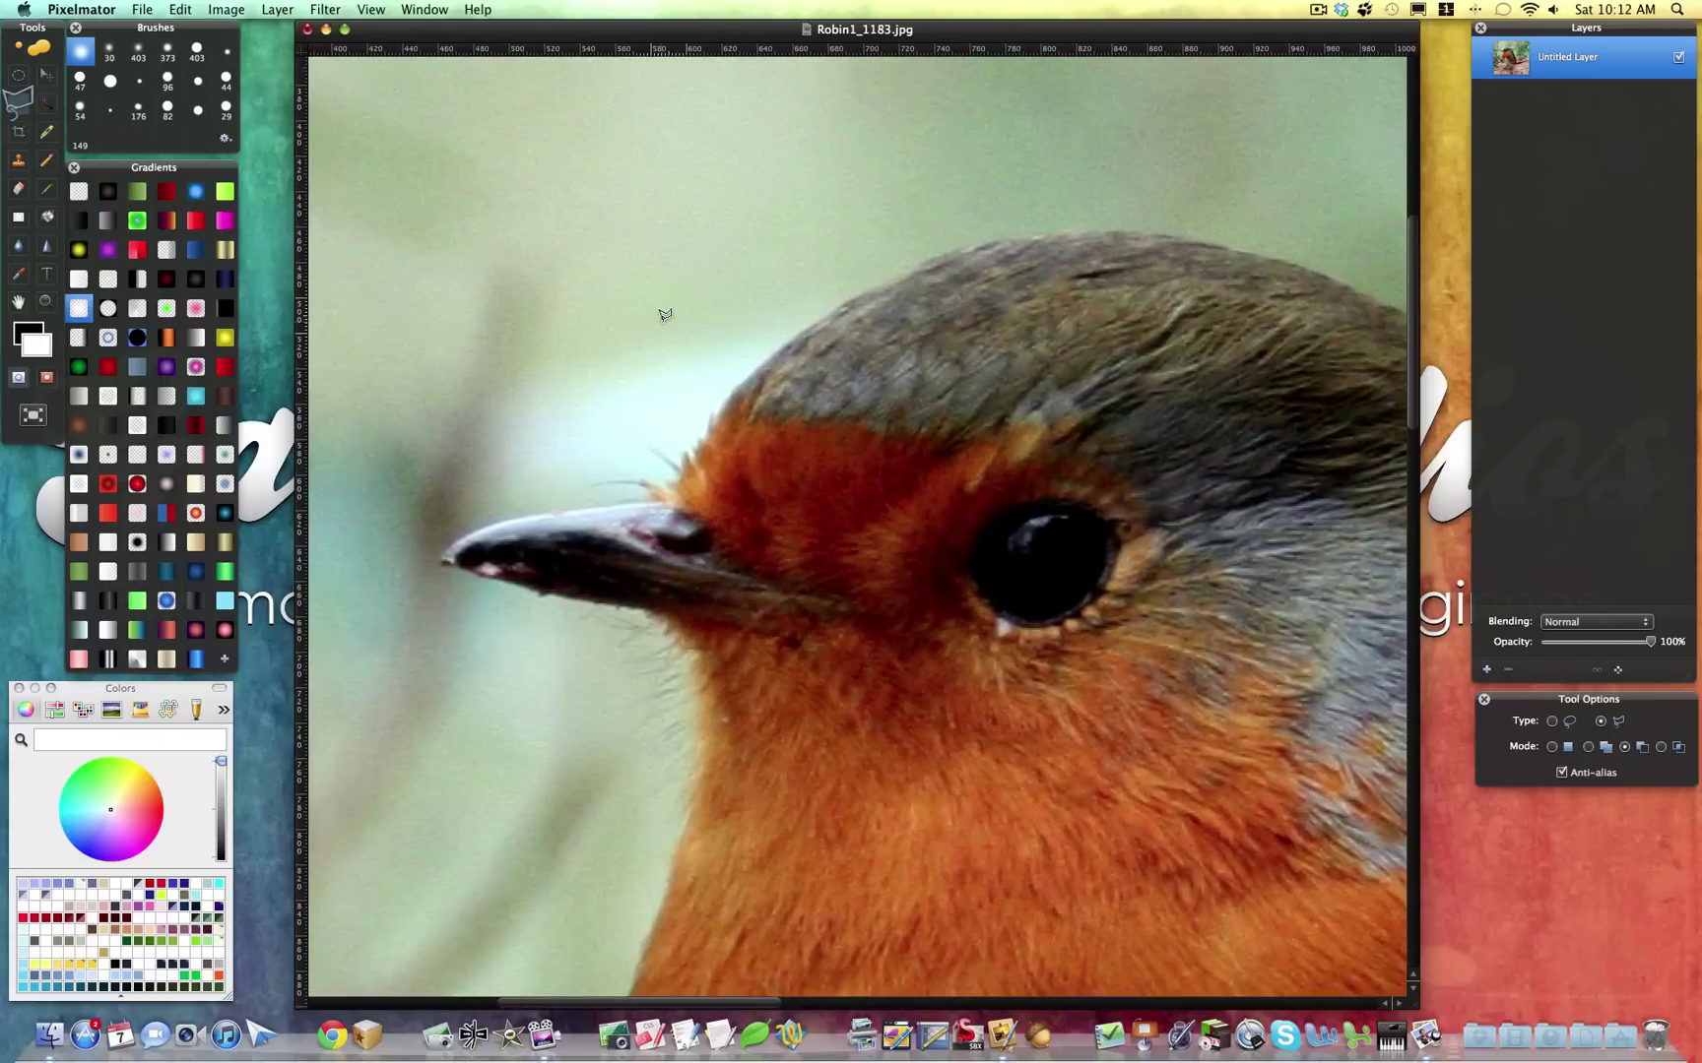
Start the lasso outline at the beak tip and trace along the beak up the forehead
left_click(442, 552)
left_click(523, 510)
left_click(623, 502)
left_click(666, 494)
left_click(675, 476)
left_click(691, 443)
left_click(706, 423)
left_click(699, 441)
left_click(714, 405)
left_click(717, 408)
left_click(735, 382)
Continue the outline across the crown and down the back of the head
left_click(796, 329)
left_click(870, 283)
left_click(950, 245)
left_click(1049, 228)
left_click(1142, 230)
left_click(1235, 243)
left_click(1294, 256)
left_click(1379, 292)
Bring the outline back beneath the eye and under the beak, closing it at the tip
left_click(1394, 307)
left_click(1132, 739)
left_click(655, 620)
left_click(583, 598)
left_click(459, 565)
left_click(441, 554)
Refine the head selection with Smooth at 6% and Feather at 12%
left_click(177, 10)
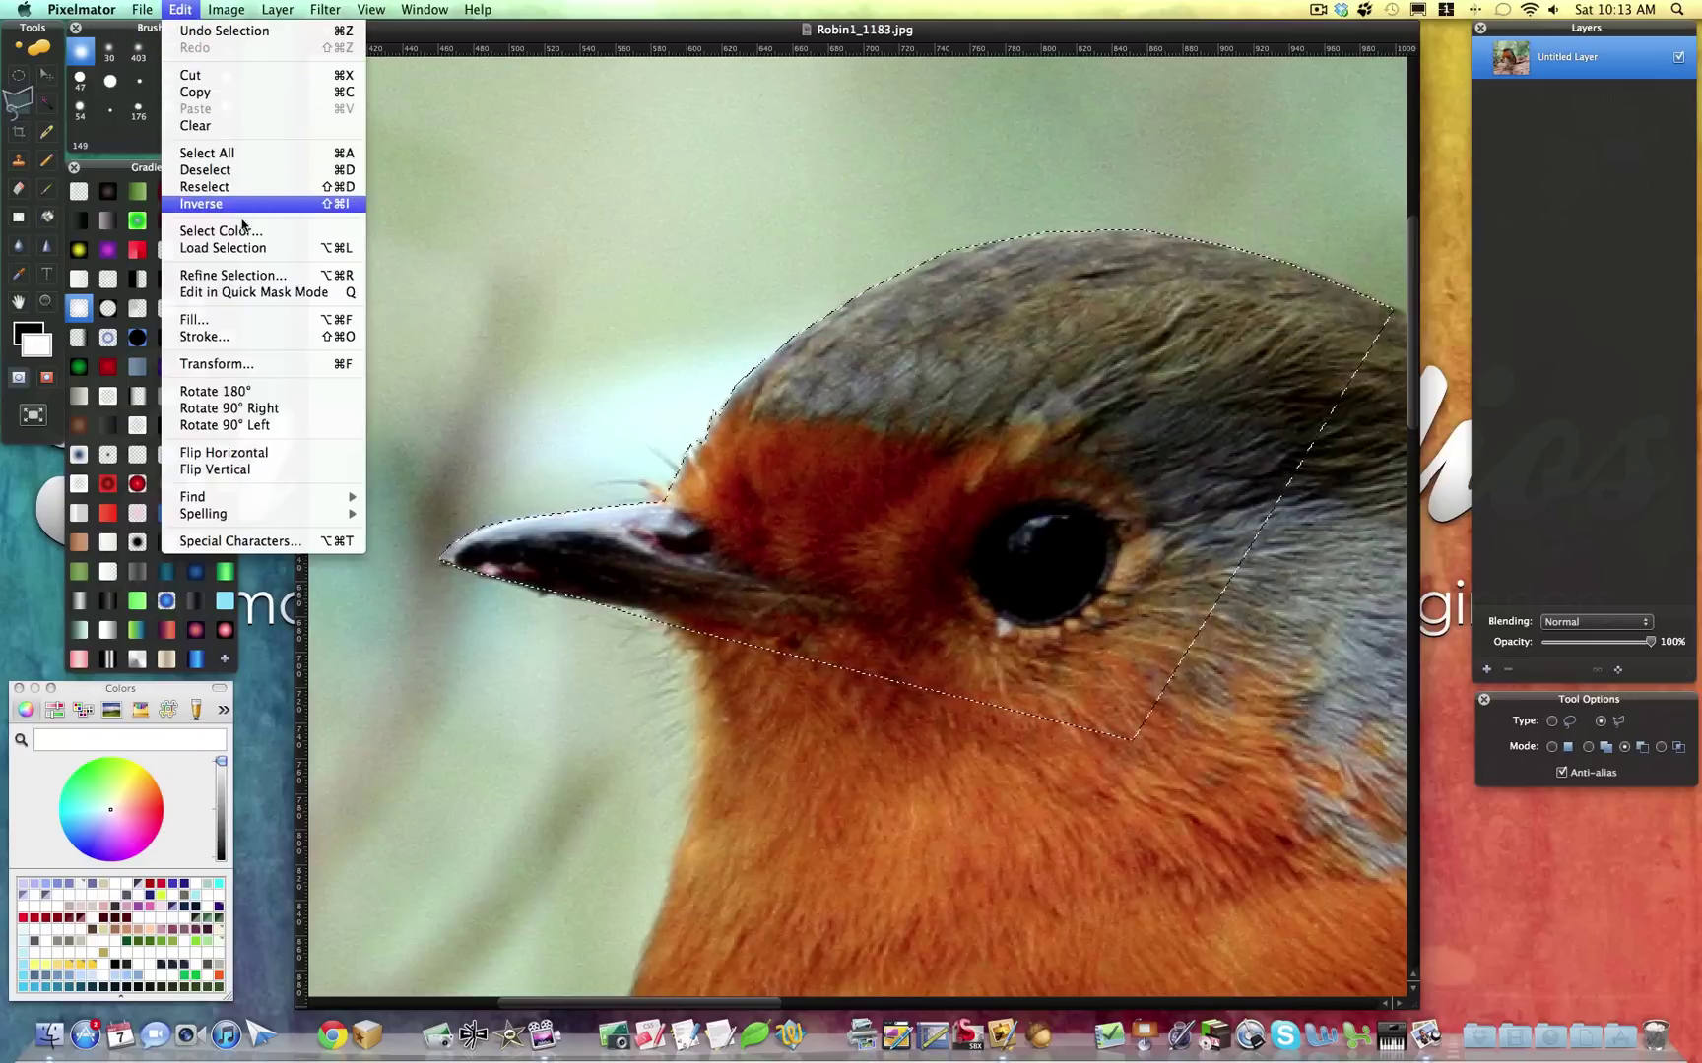
left_click(249, 279)
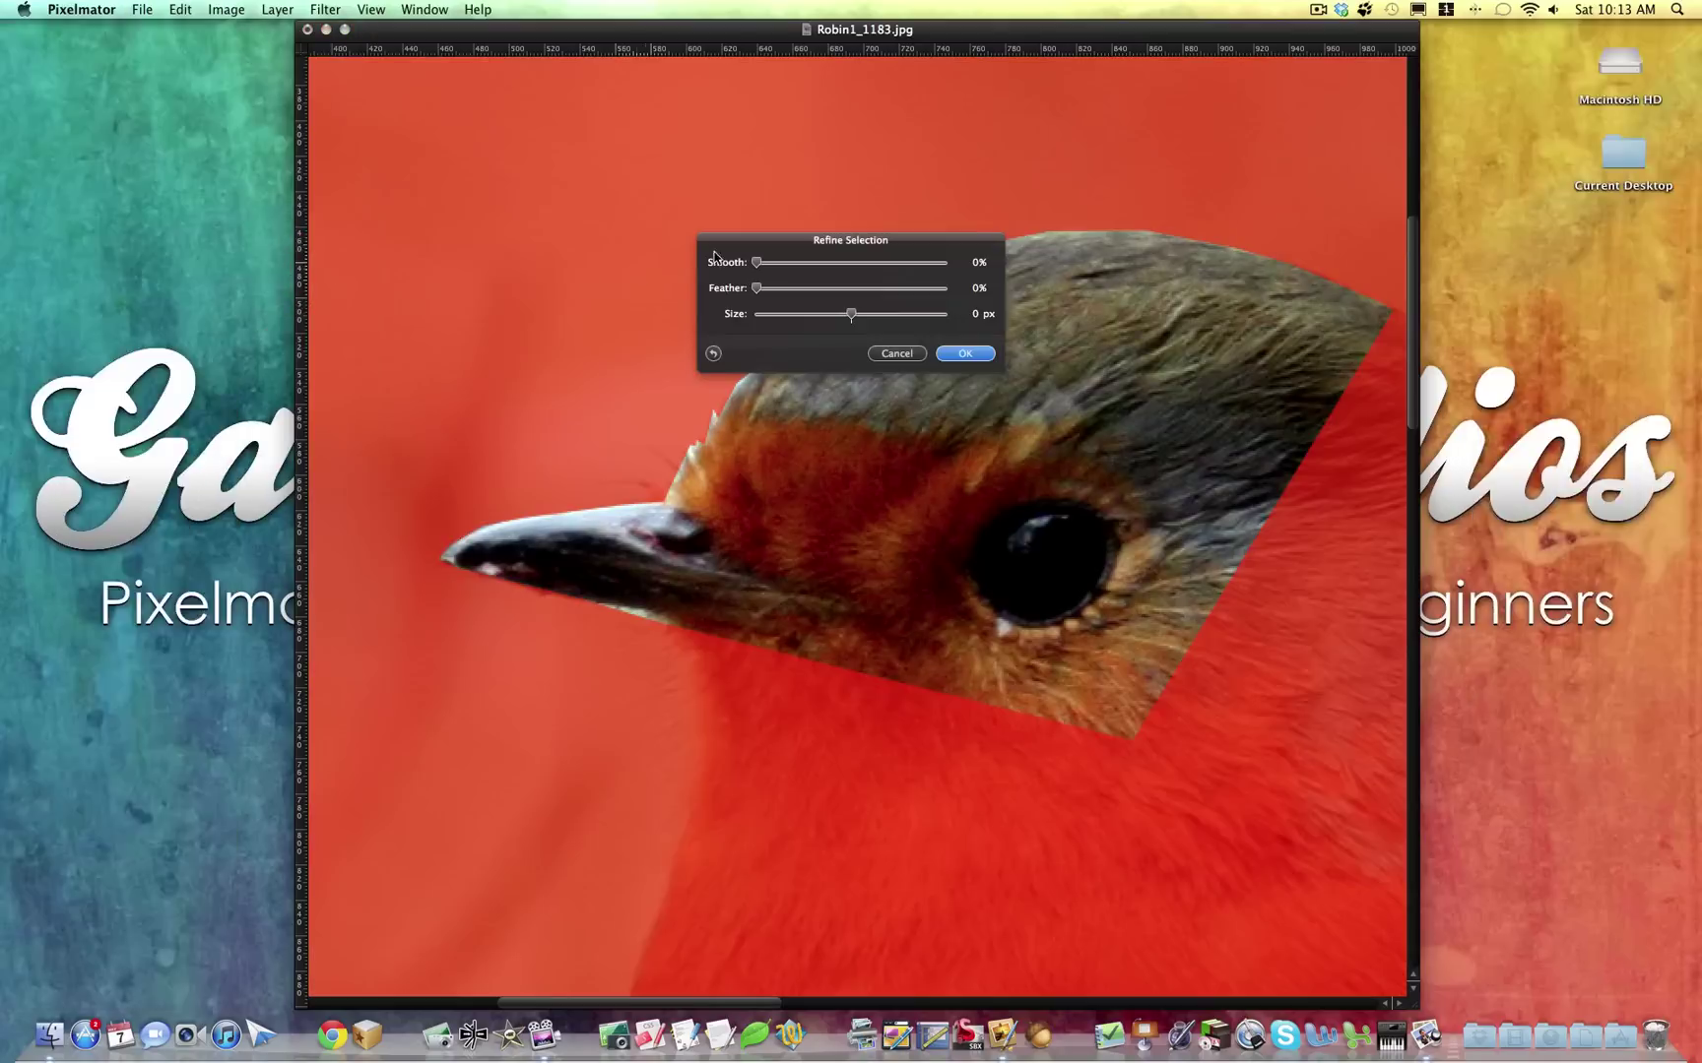
left_click_drag(898, 243, 603, 127)
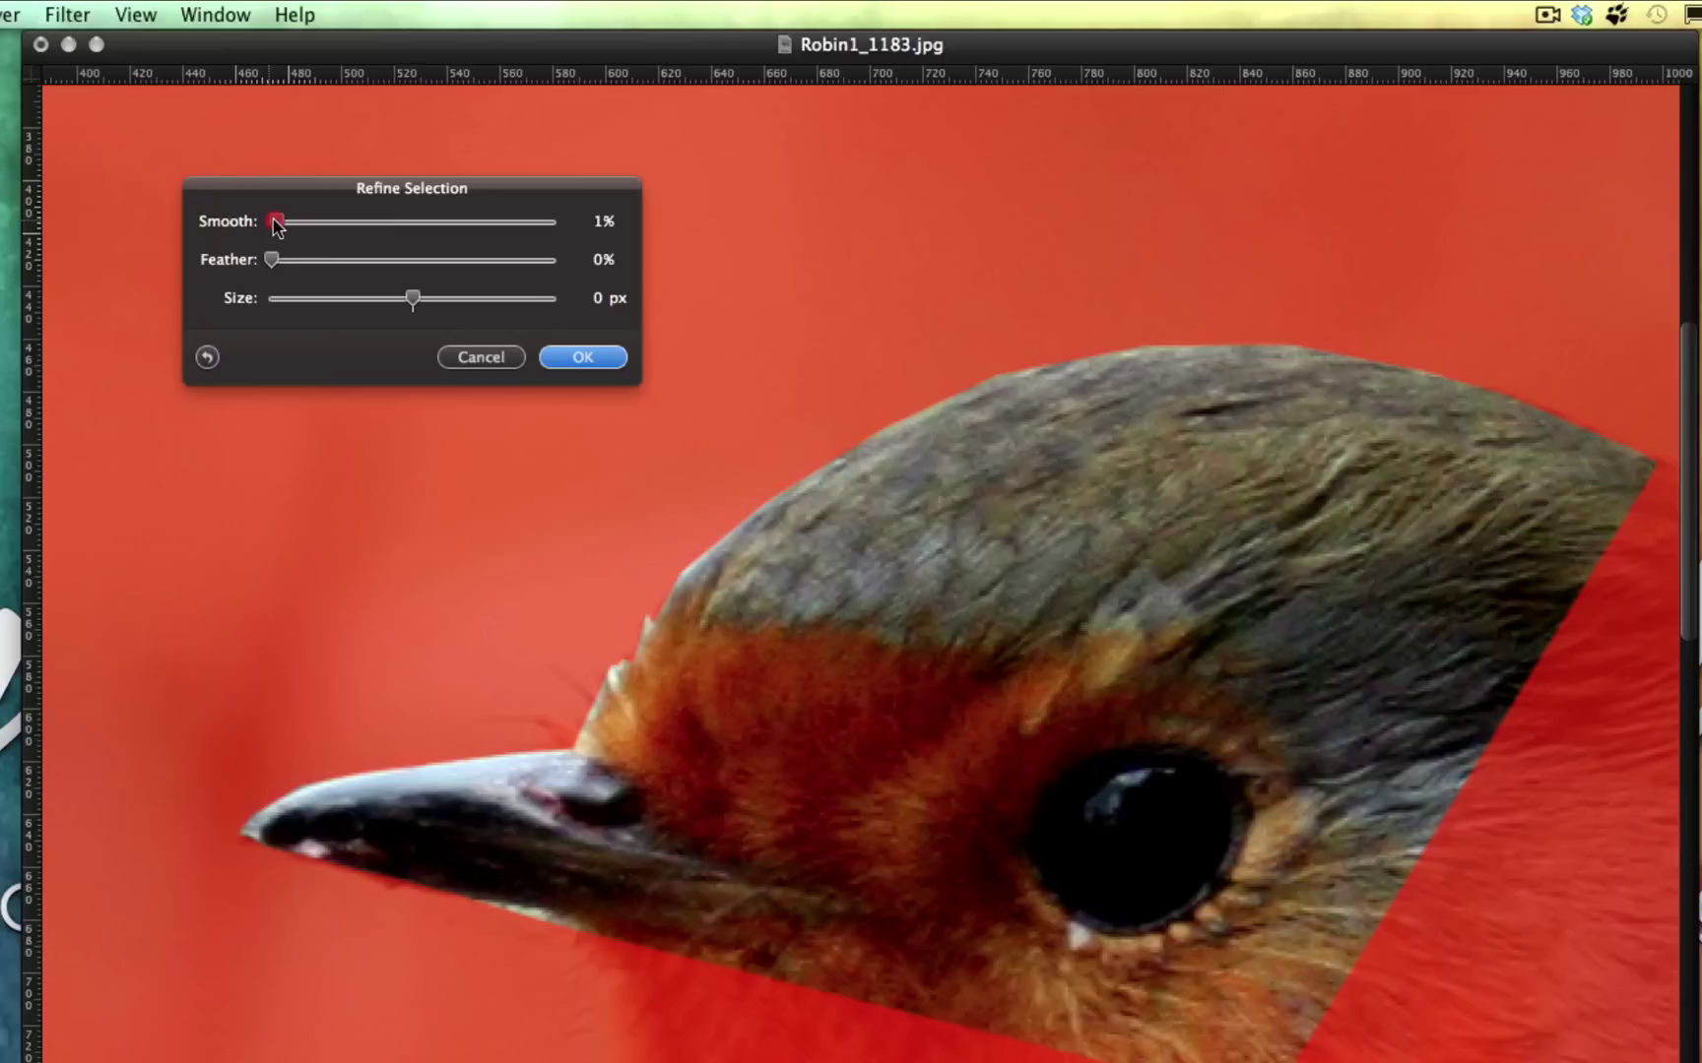
mouse_move(276, 223)
left_mouse_down()
mouse_move(332, 225)
mouse_move(290, 226)
left_mouse_up()
left_click_drag(280, 261, 309, 264)
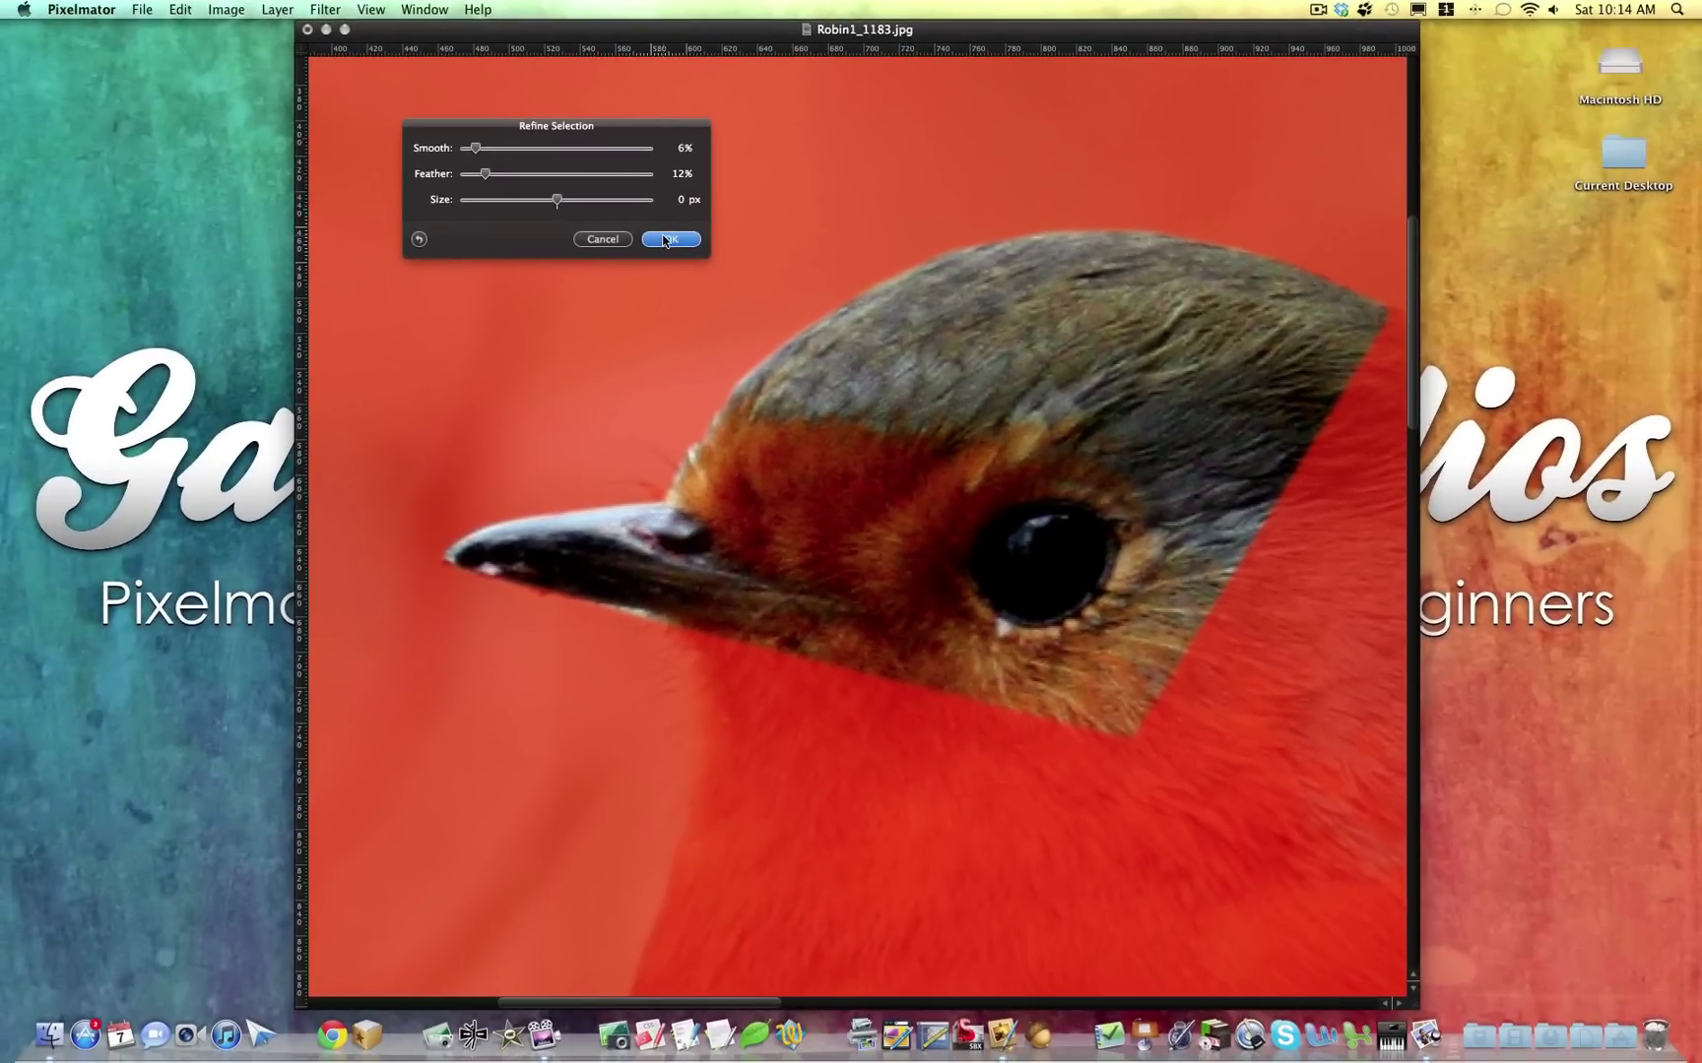
left_click(670, 238)
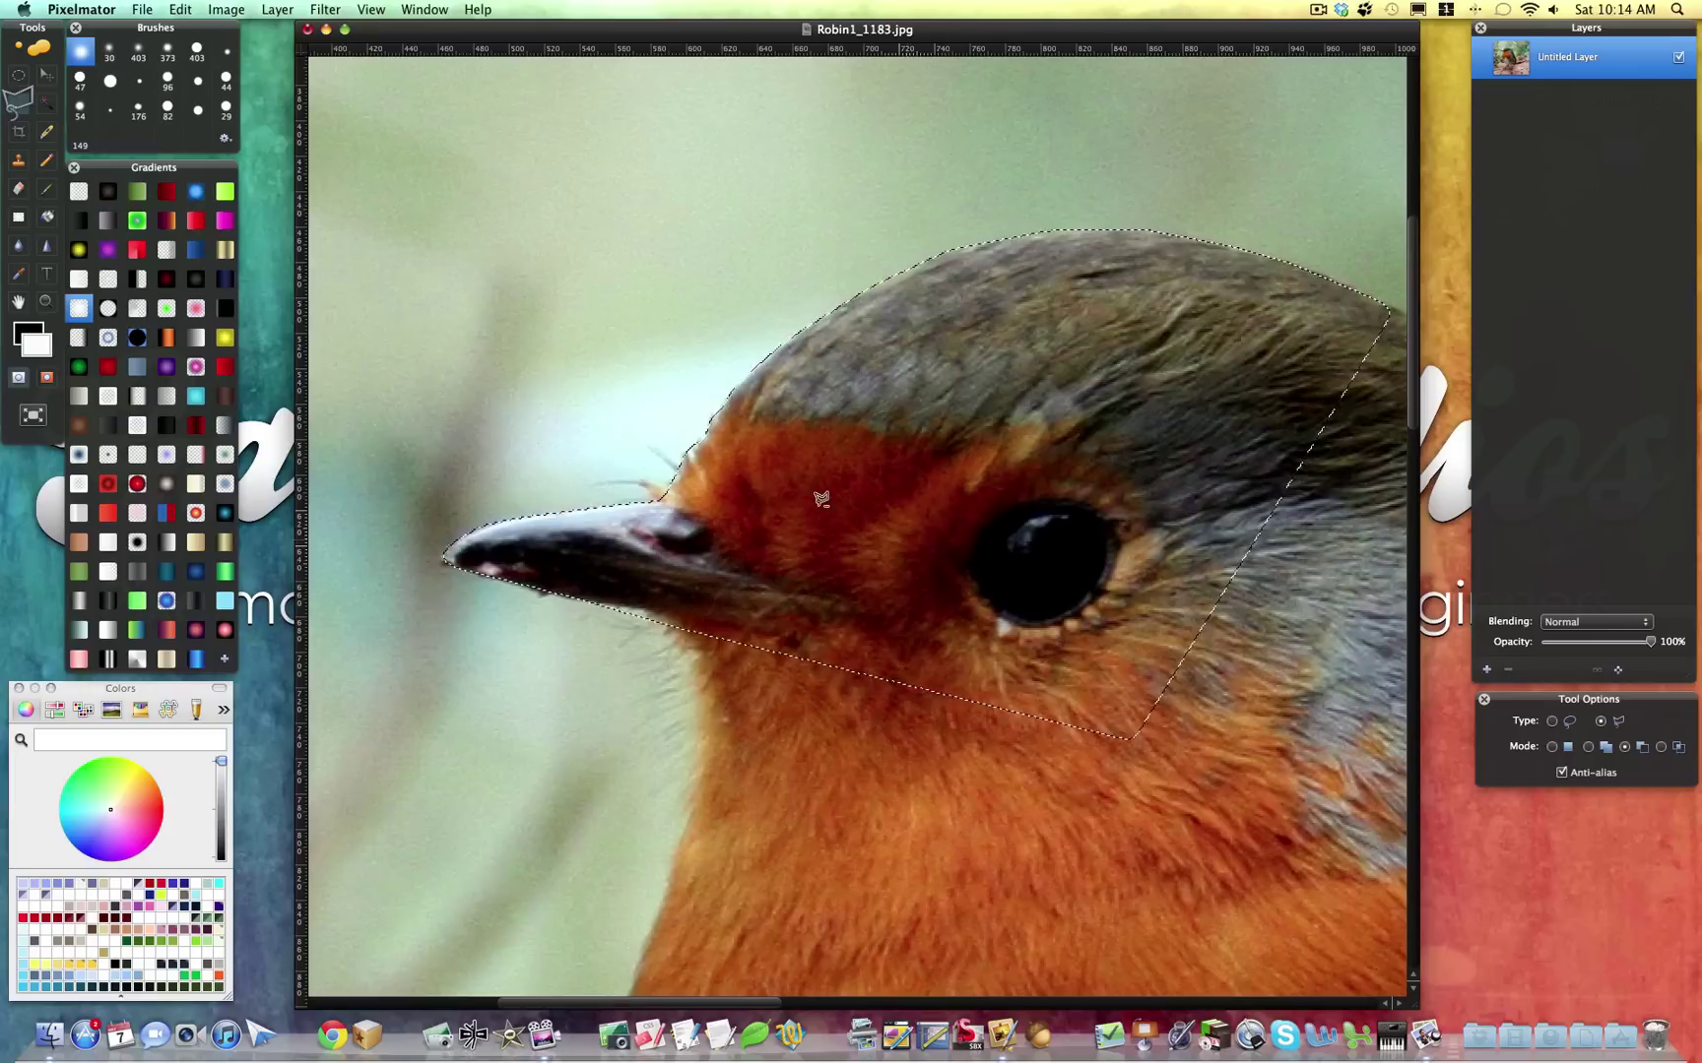
Invert the selection, delete everything outside the head, deselect, and zoom in on the head
left_click(180, 9)
left_click(202, 203)
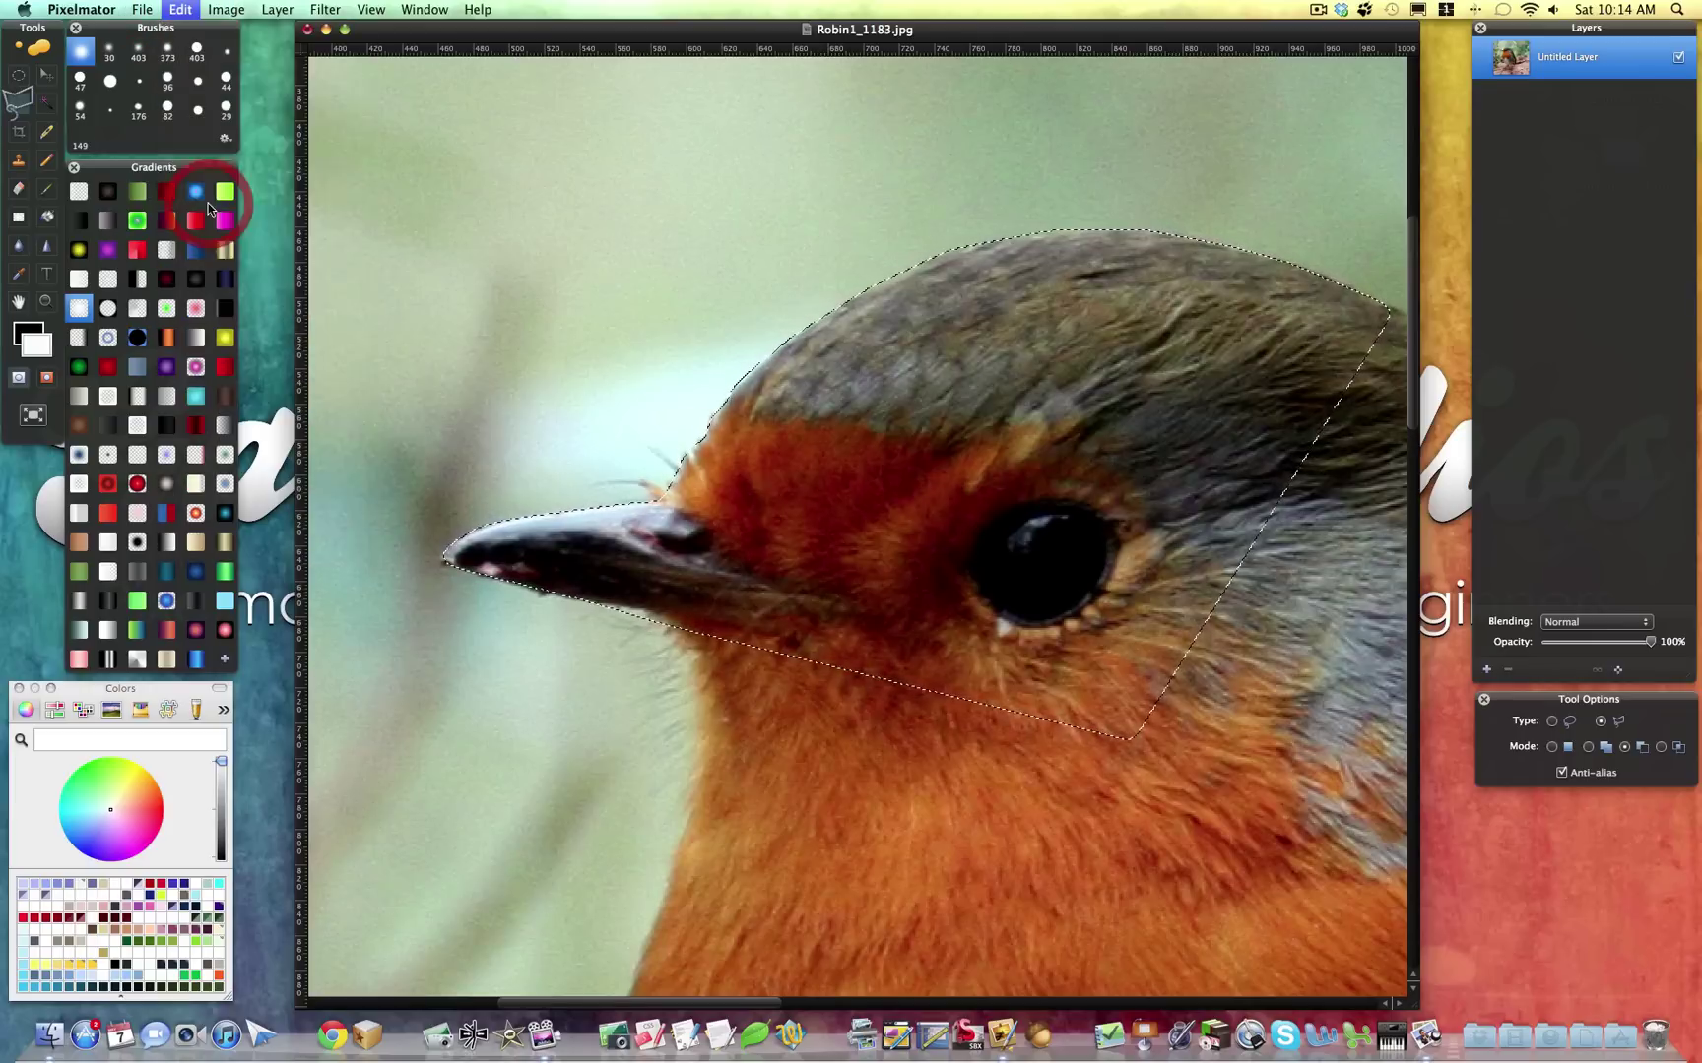
scroll(571, 261, "down", 5)
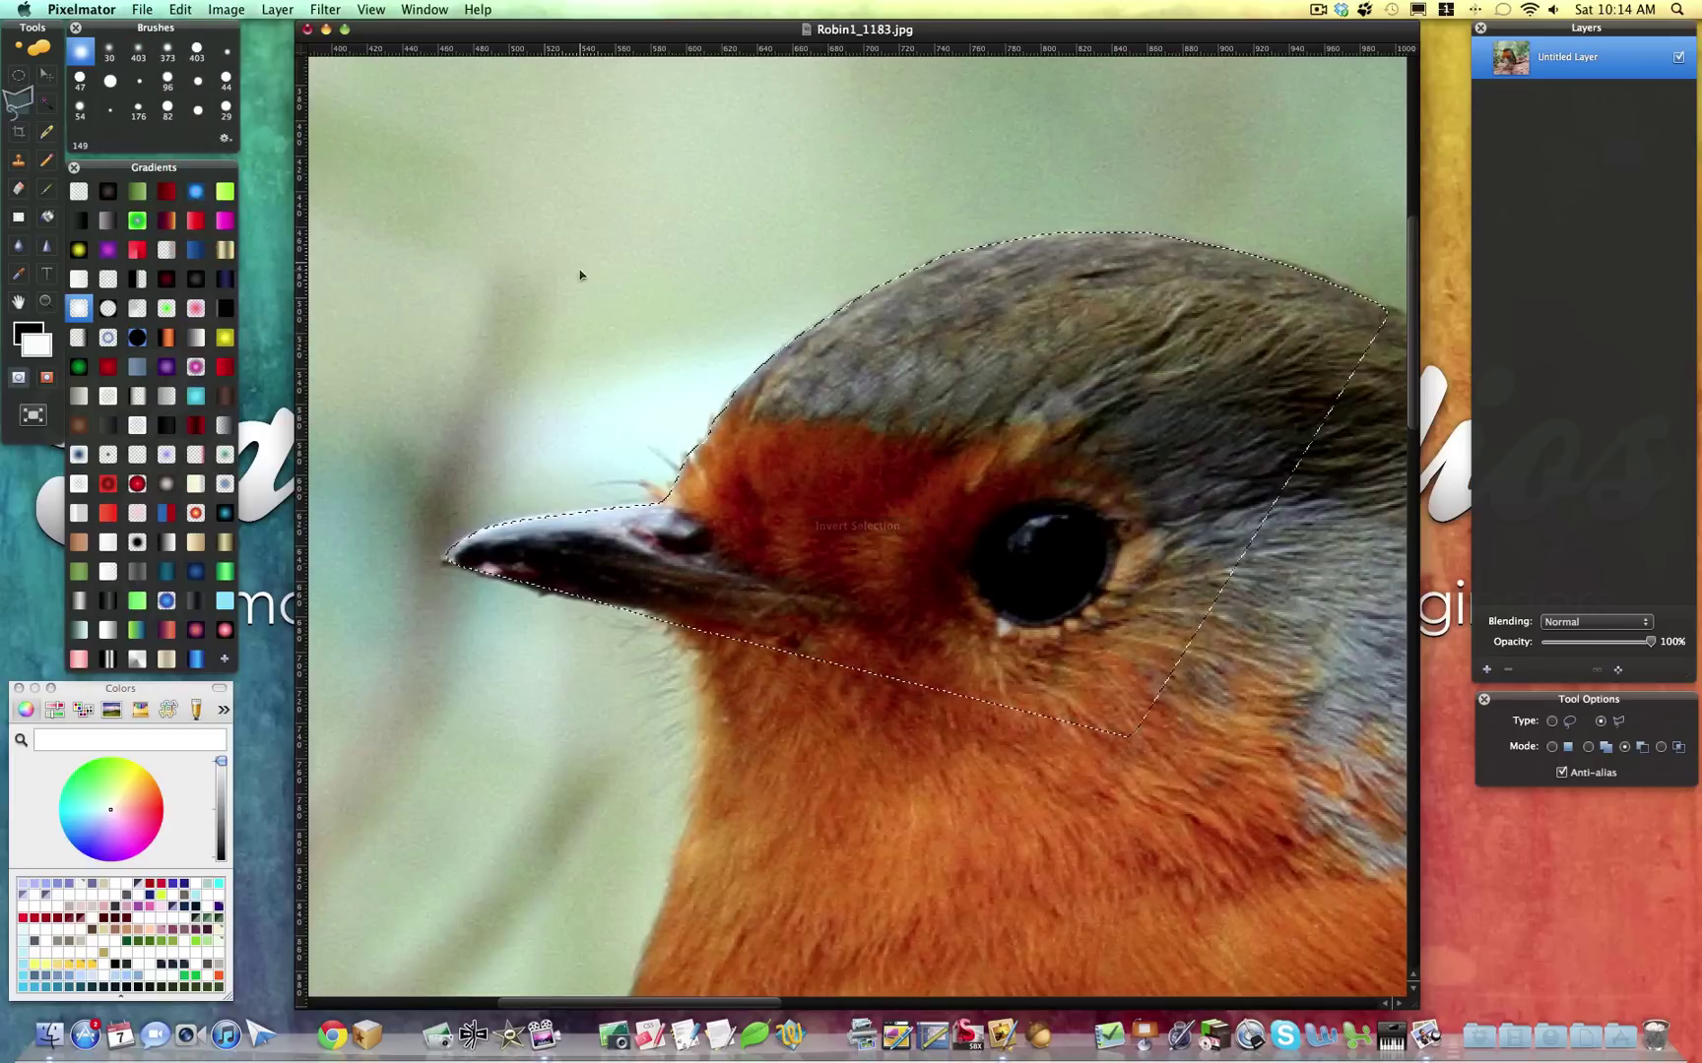
scroll(581, 272, "down", 2)
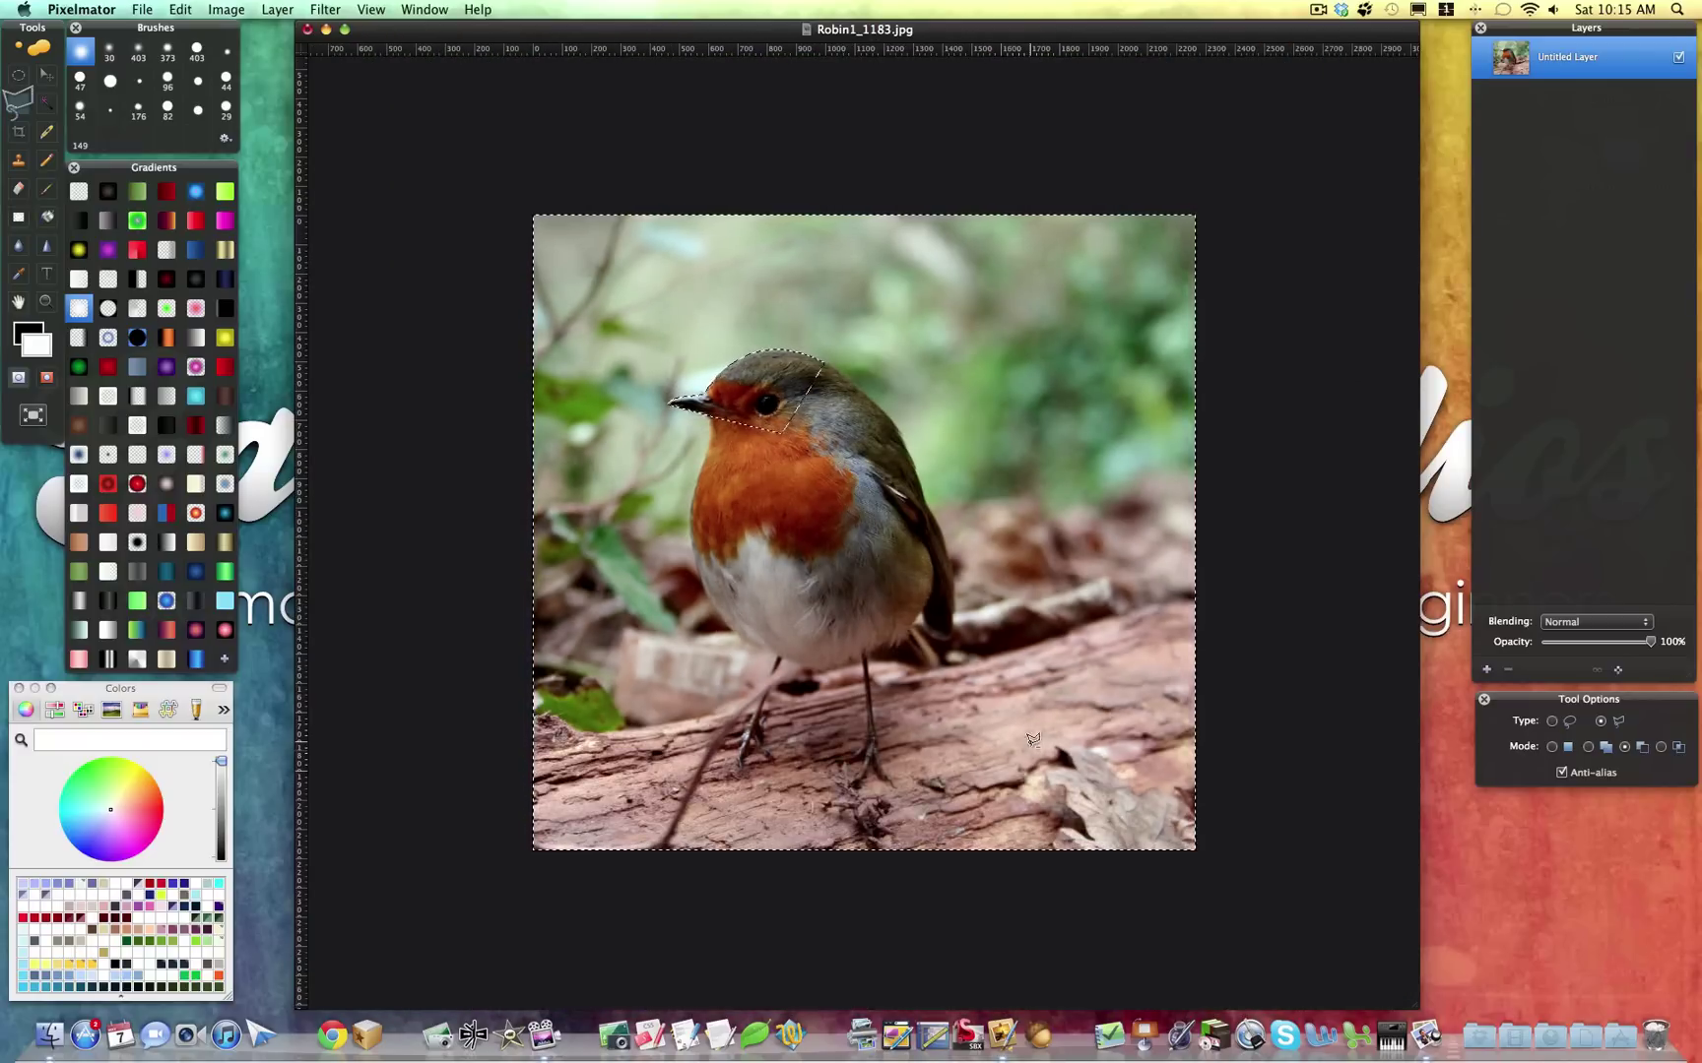
key("Delete")
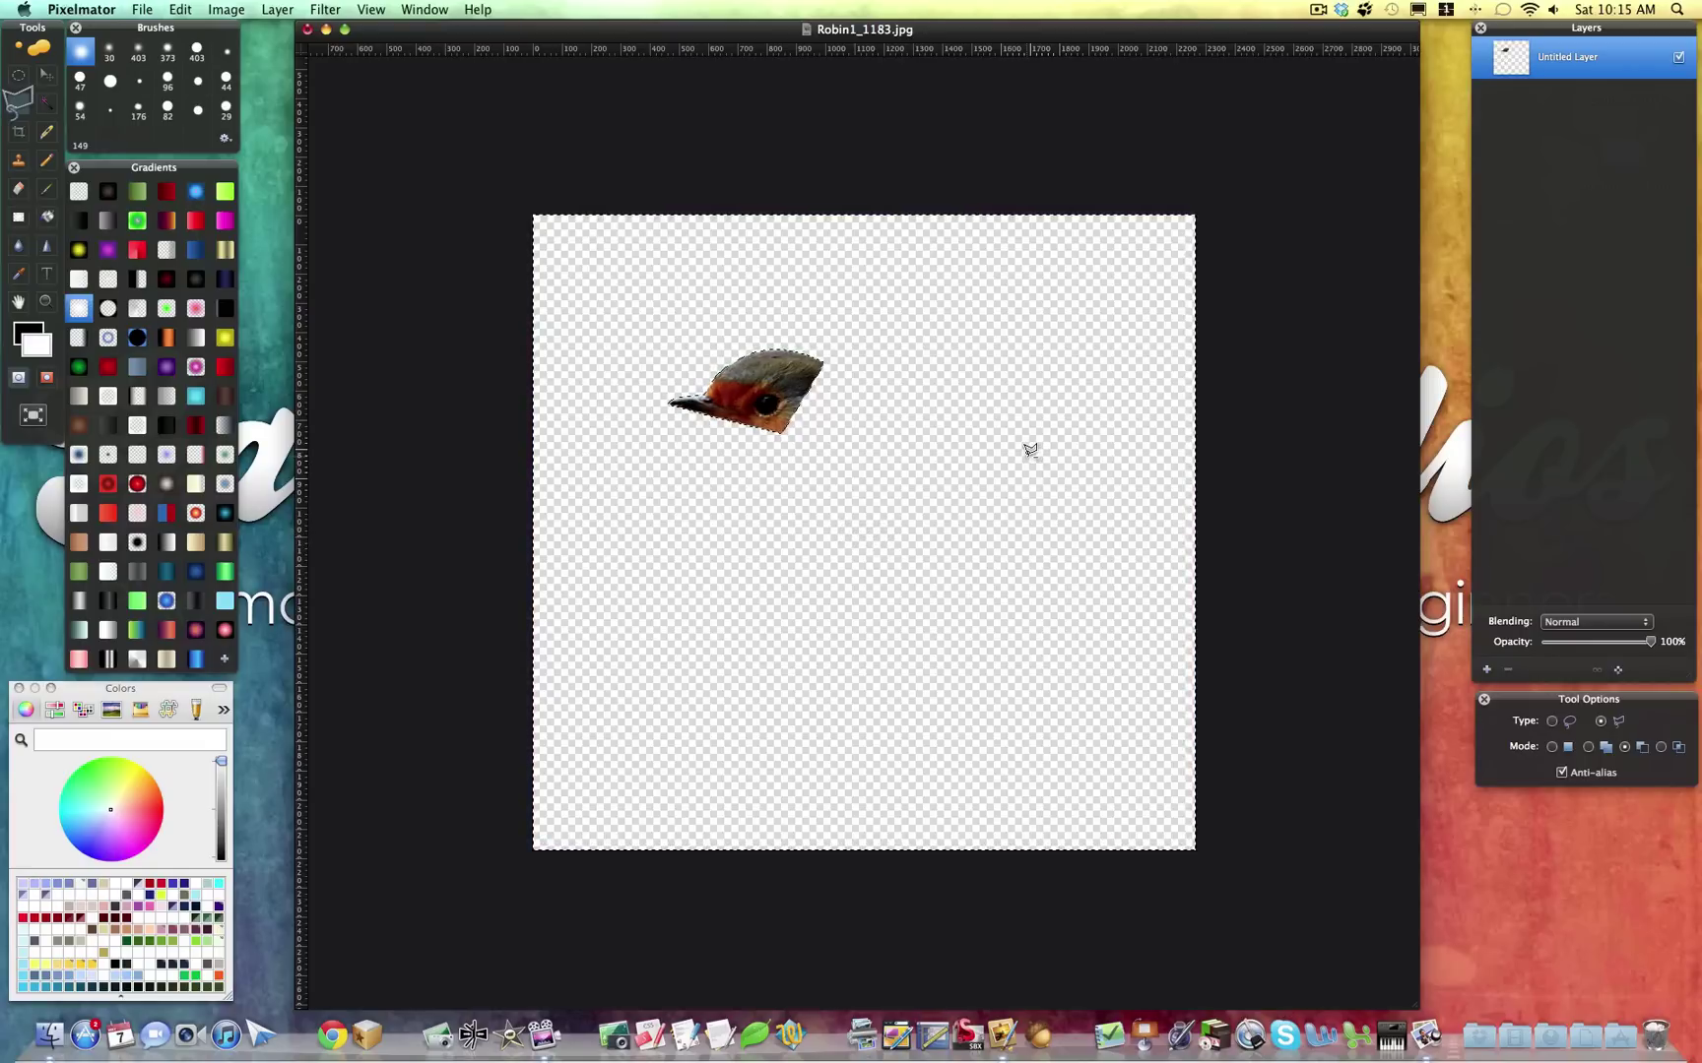
key("super+d")
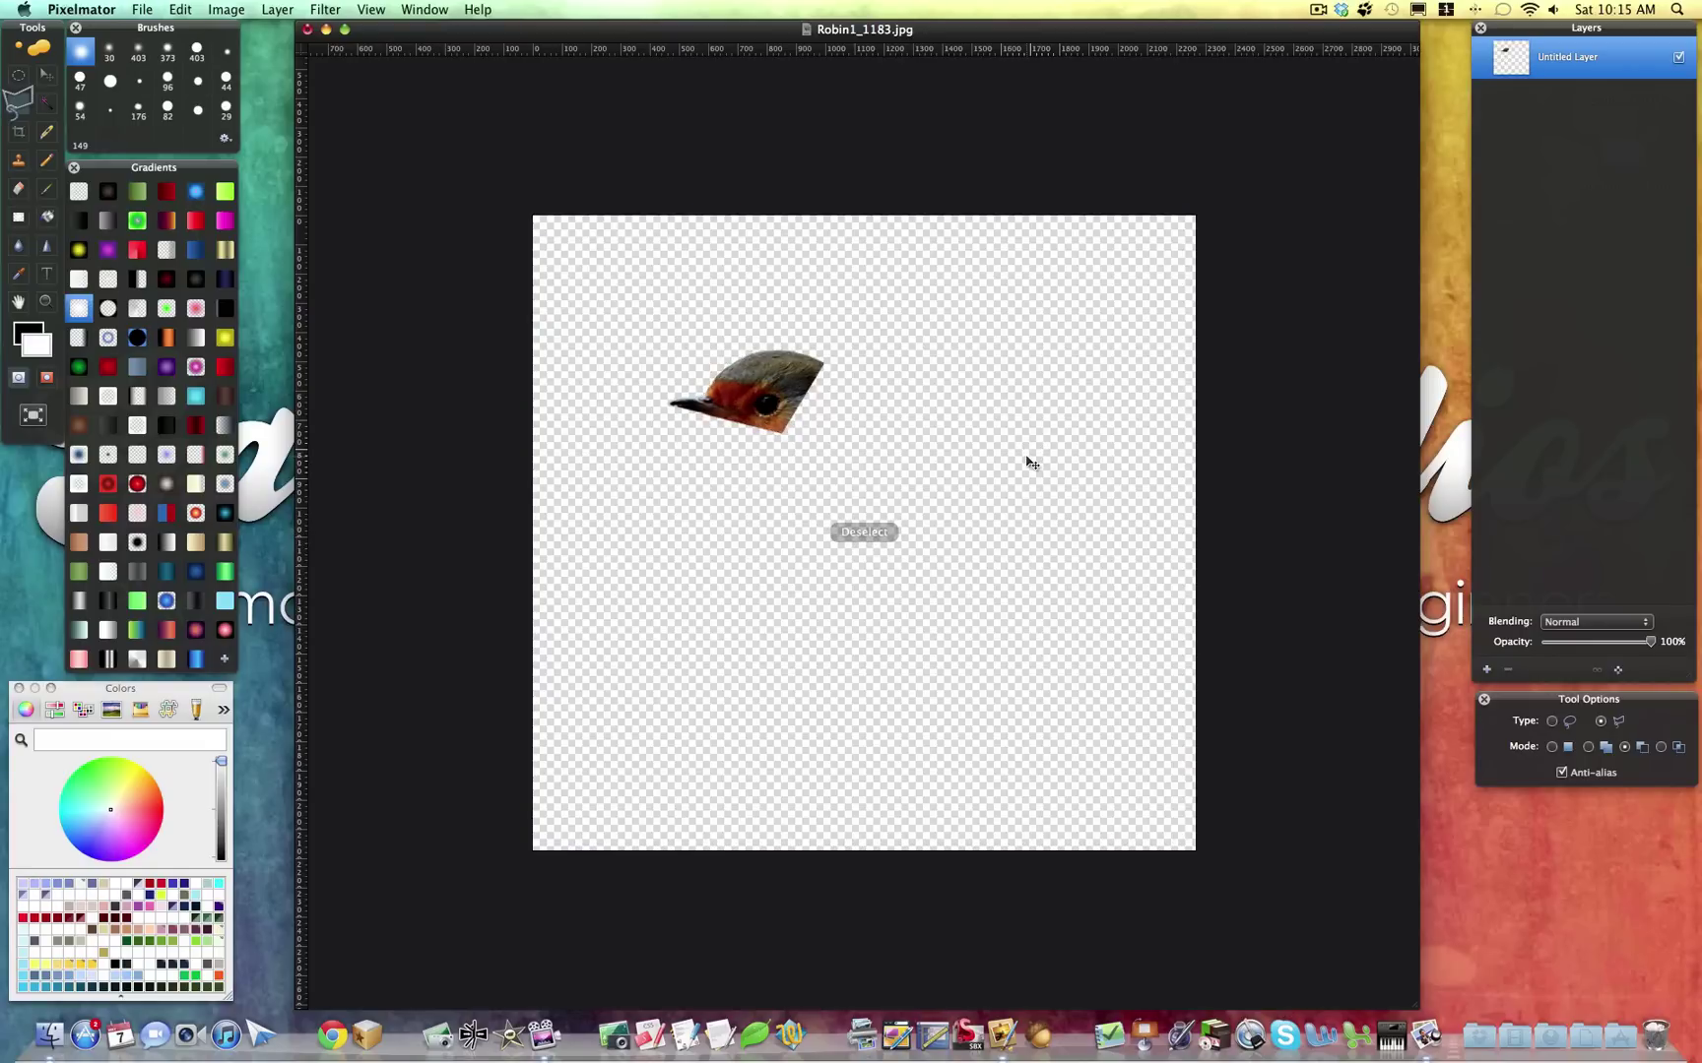
key("super+plus")
key("super+plus")
key("super+plus")
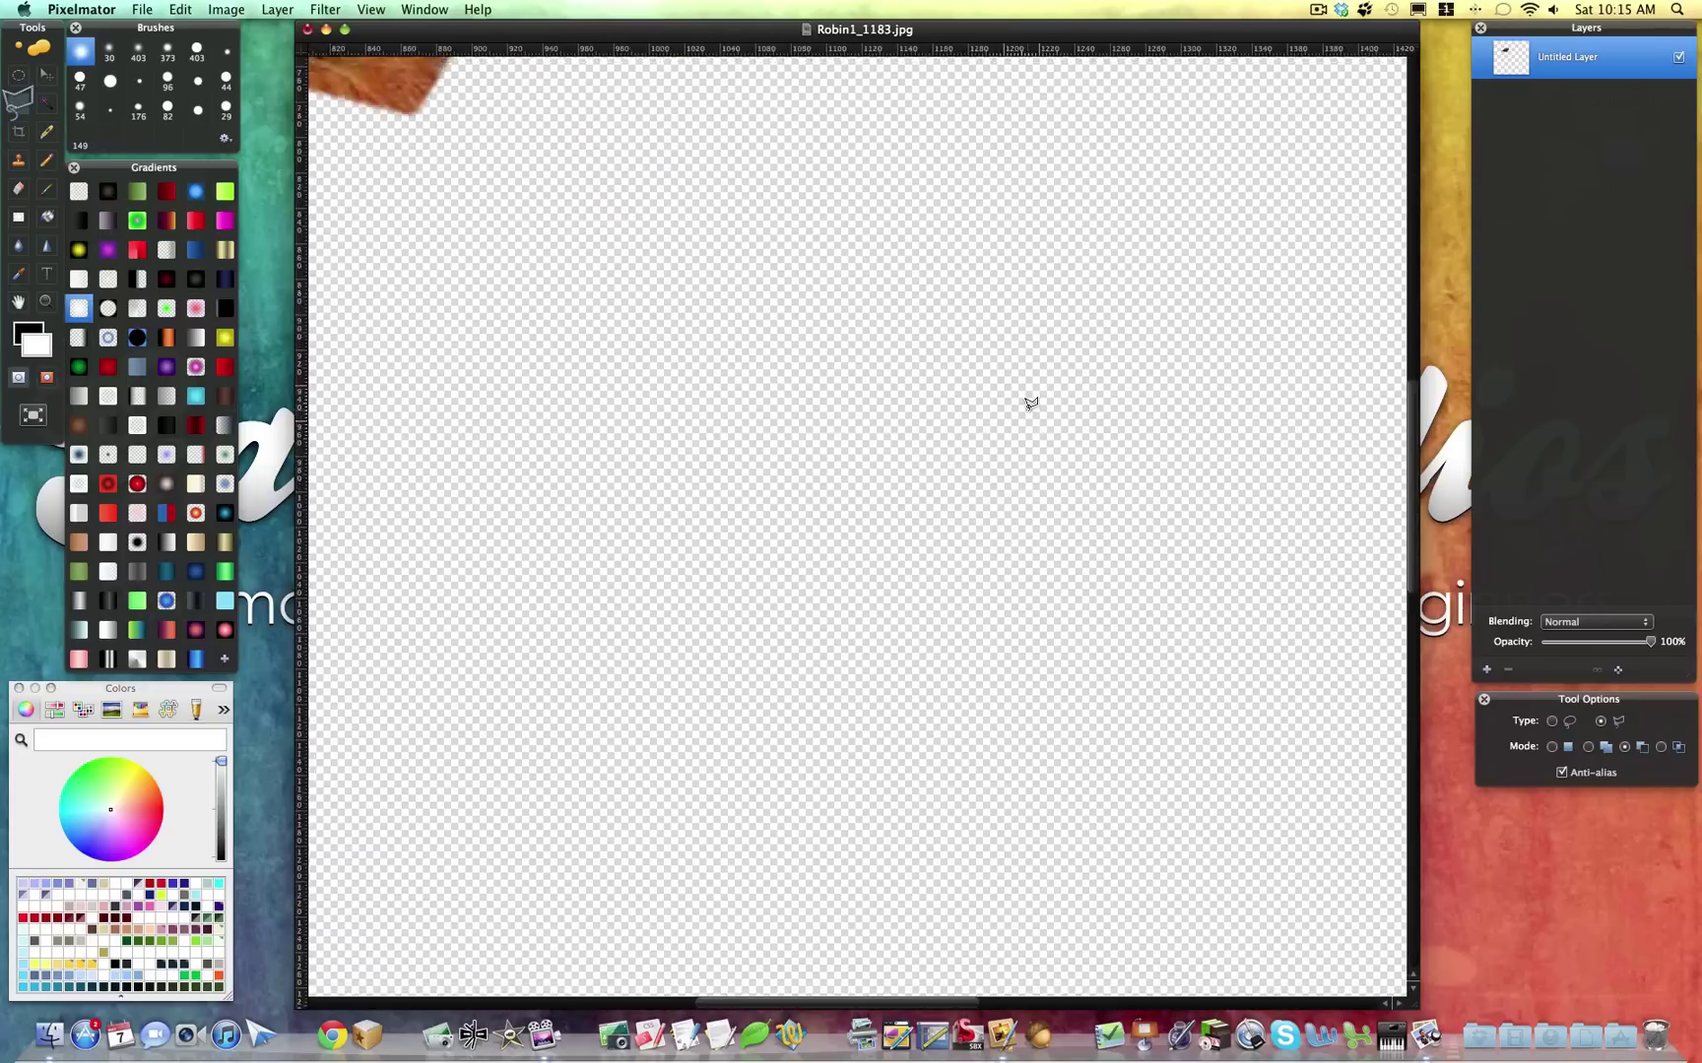
scroll(1030, 403, "up", 5)
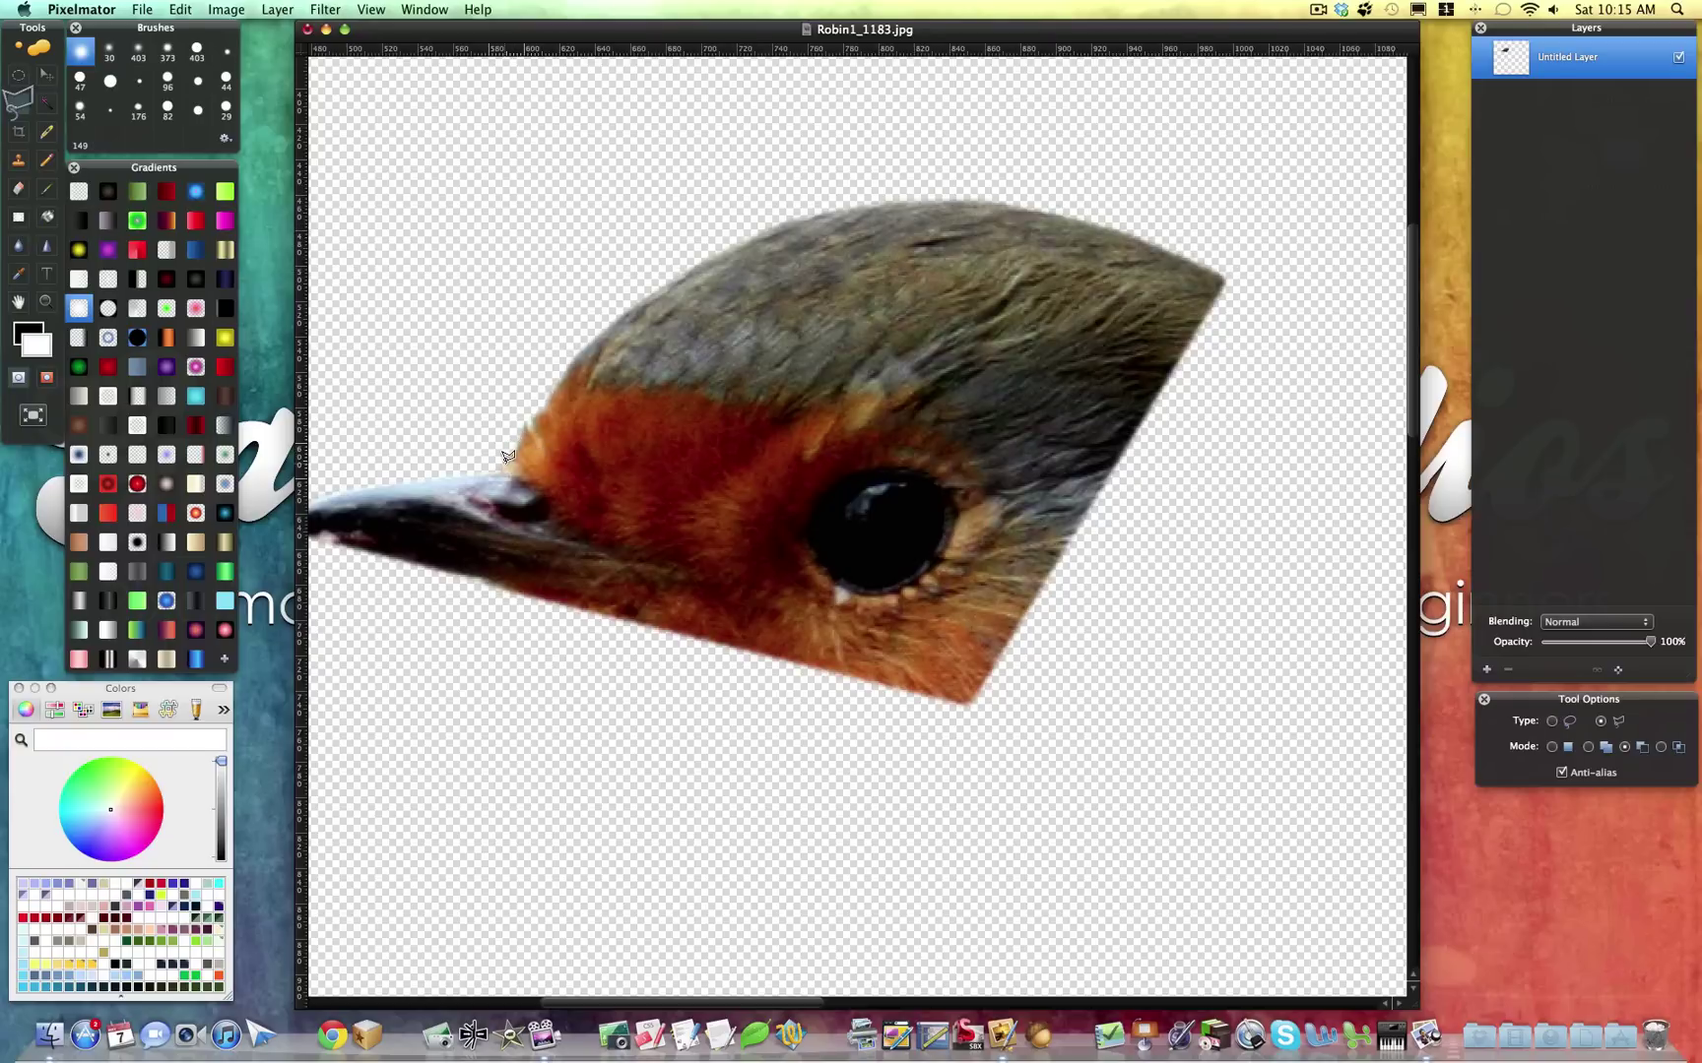
scroll(507, 456, "left", 5)
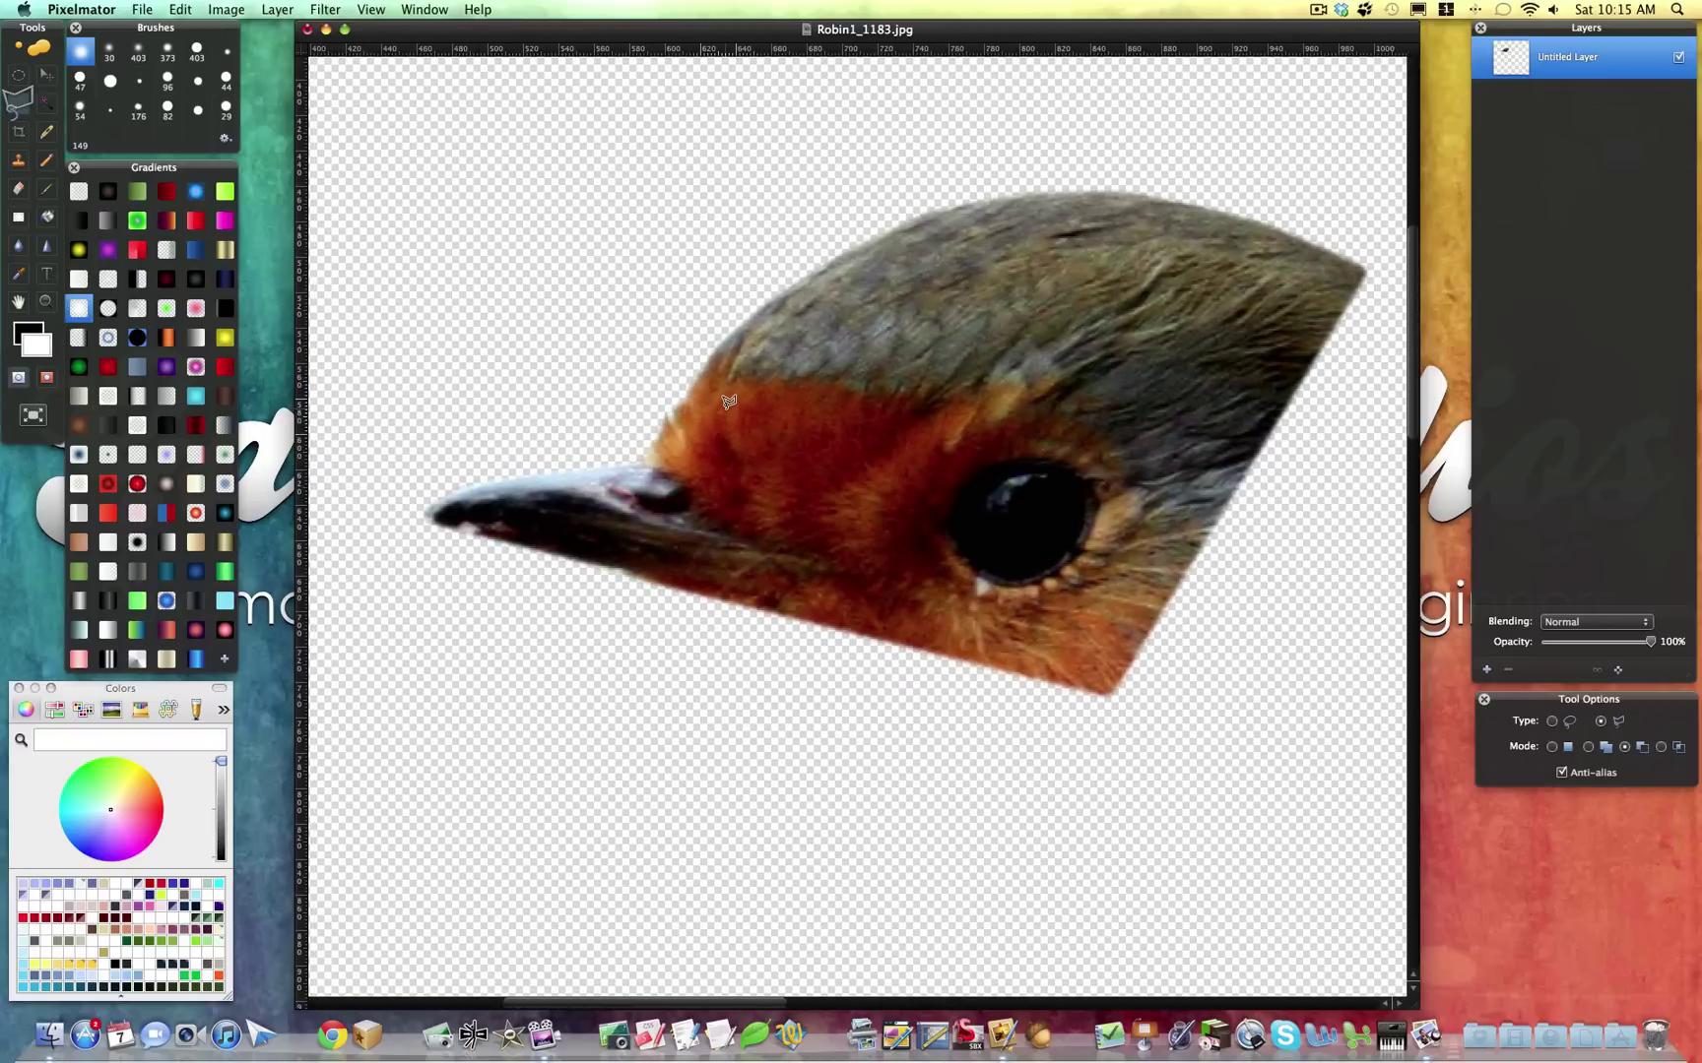
Undo the clear to restore the background, deselect, choose the Magic Eraser, and fit the photo
key("super+z")
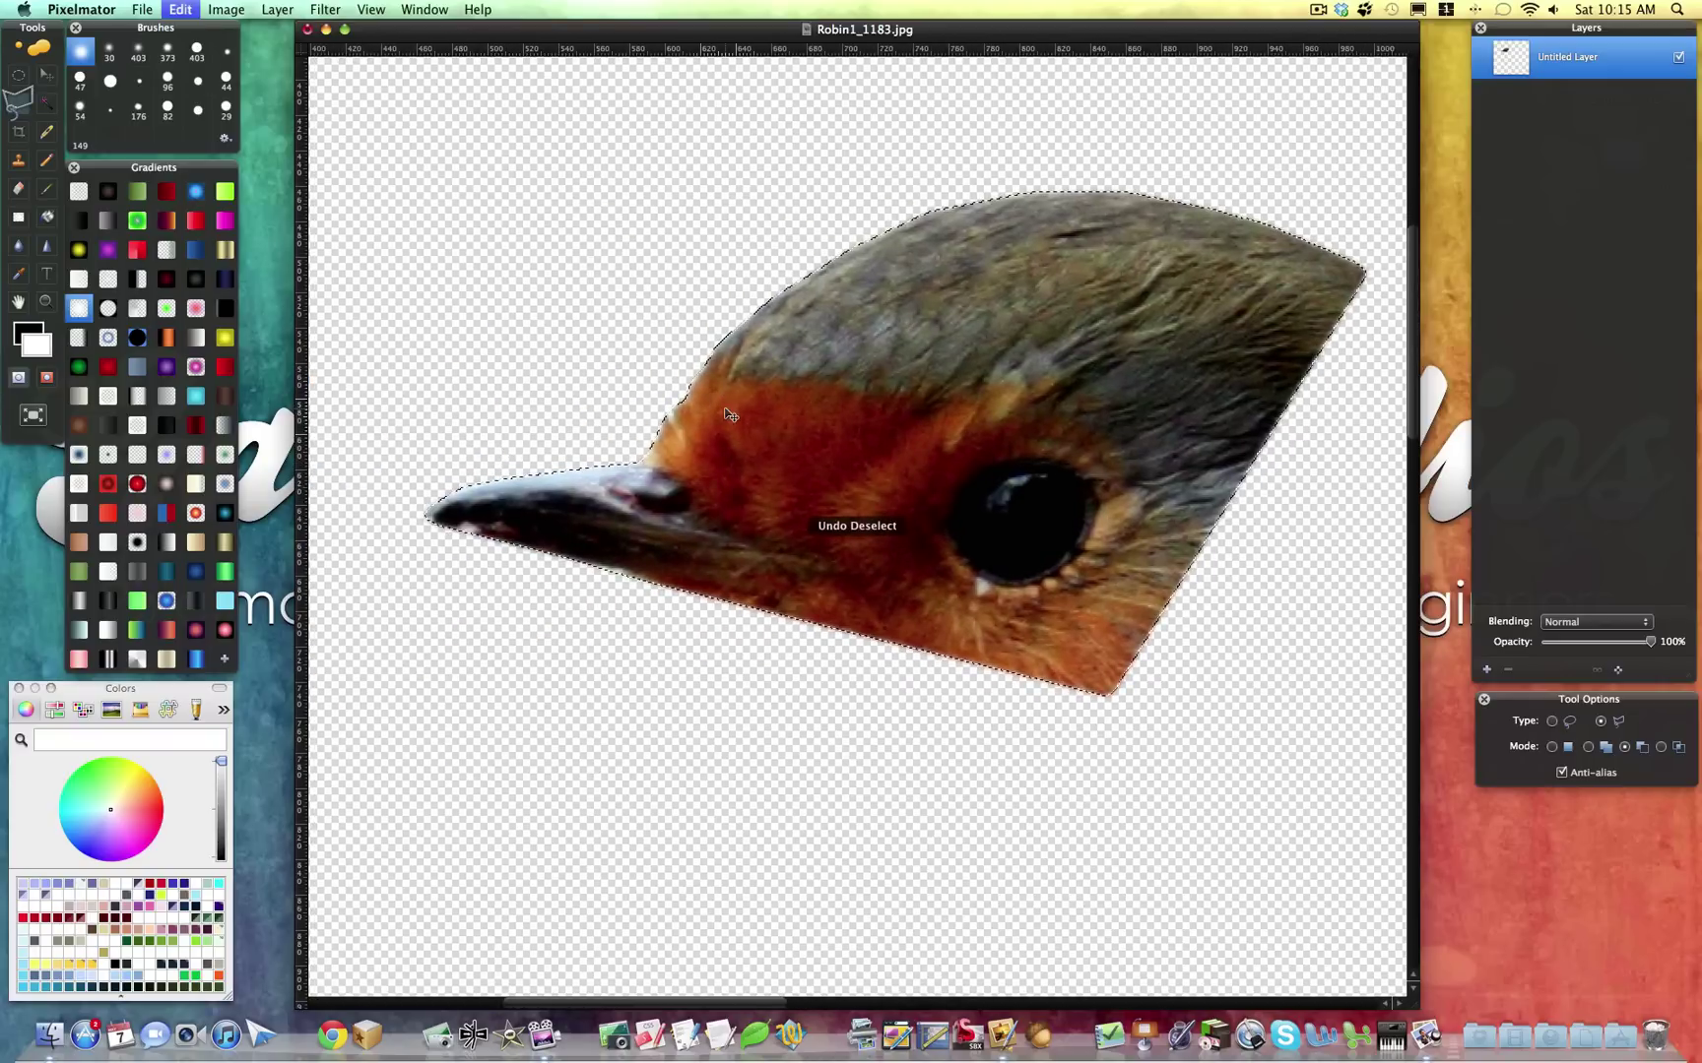
key("super+z")
scroll(728, 413, "down", 4)
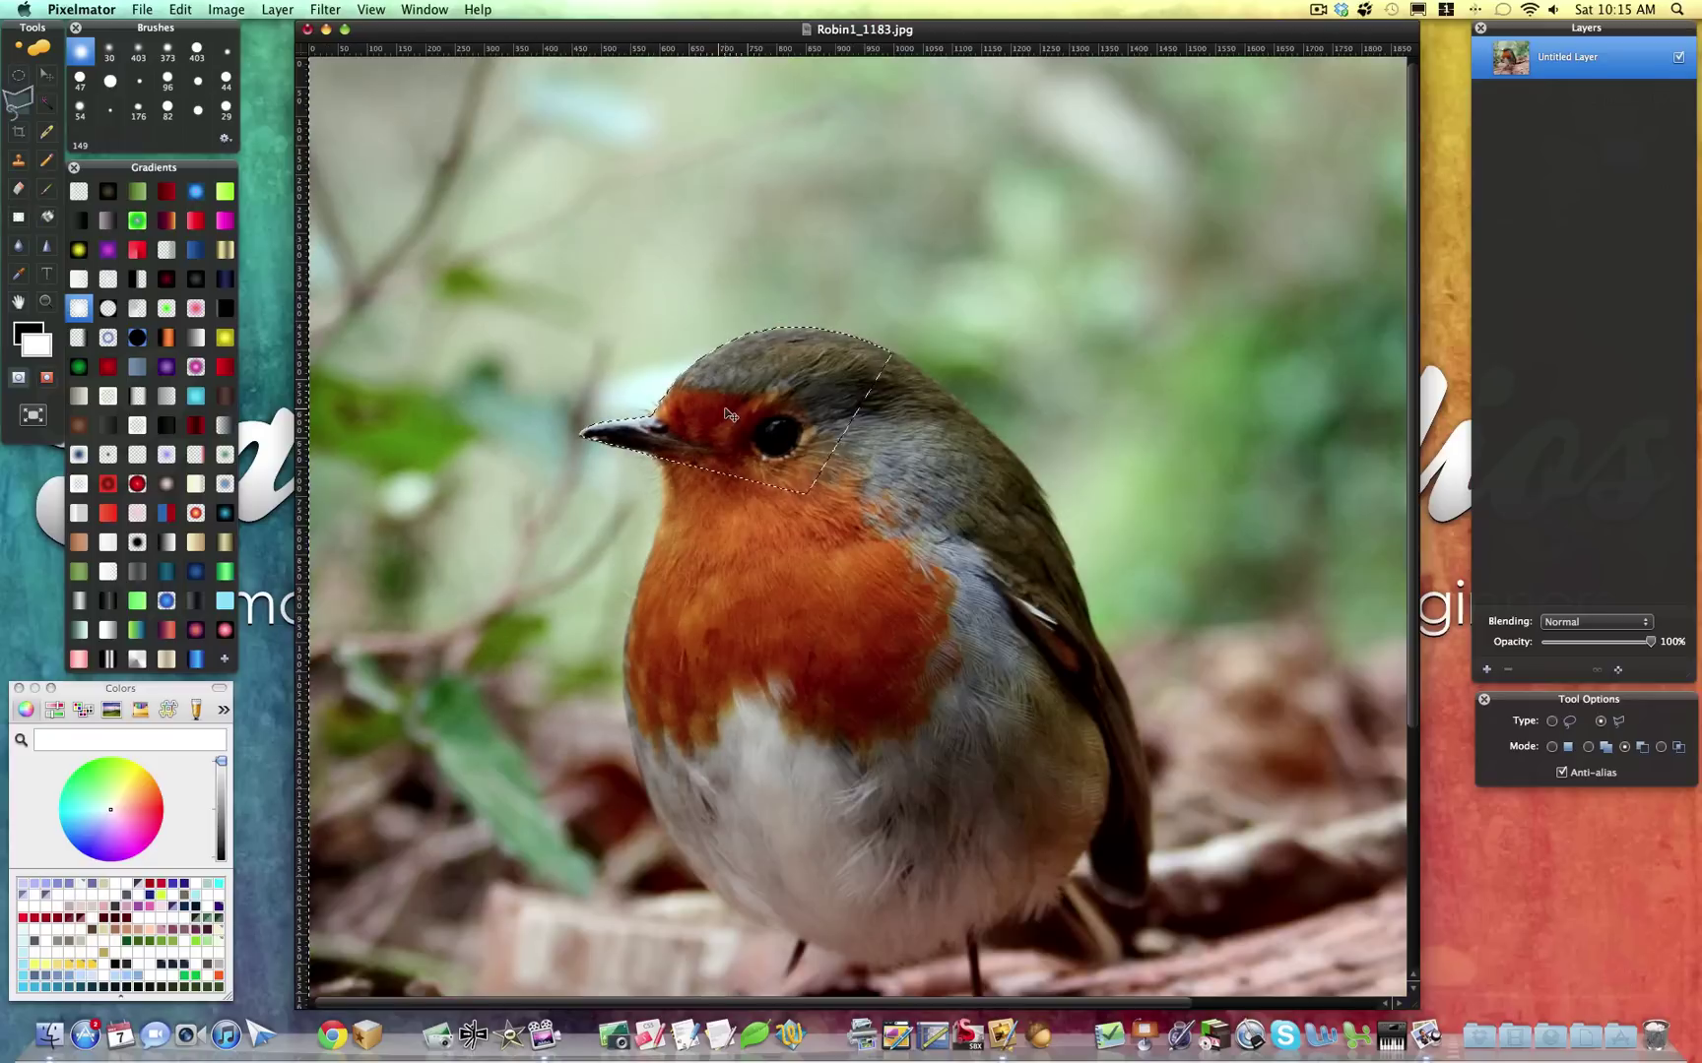
key("super+d")
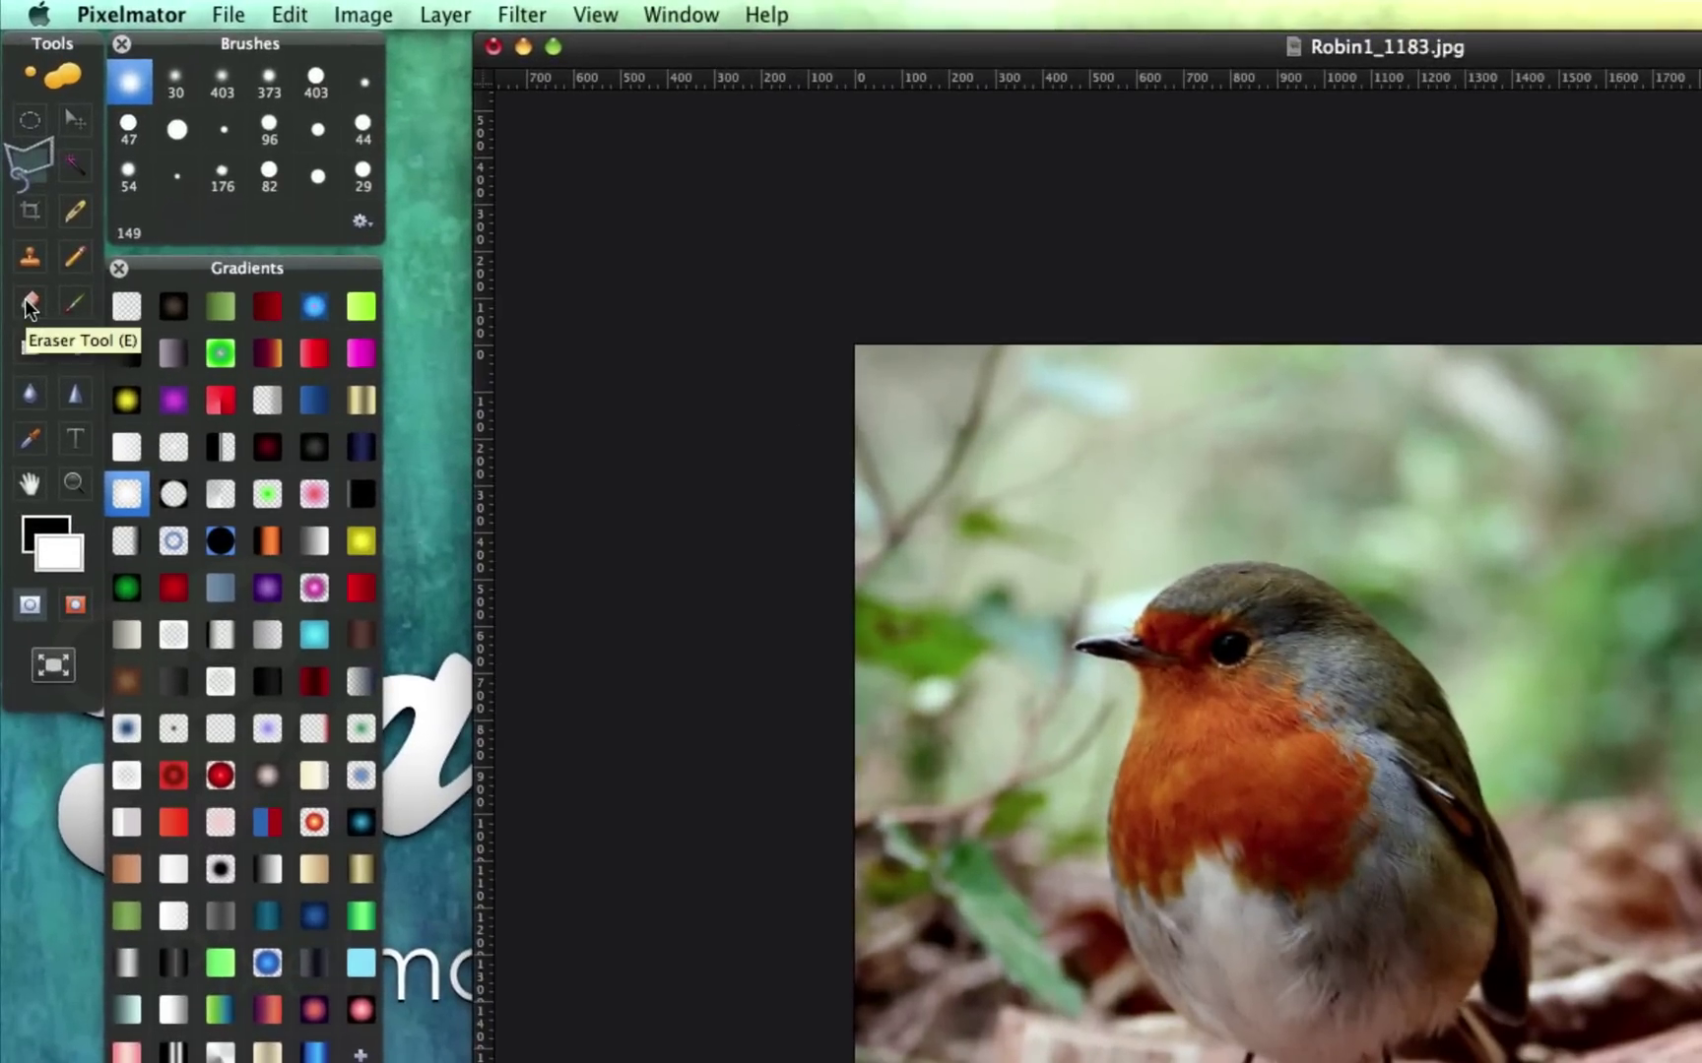
left_click(29, 298)
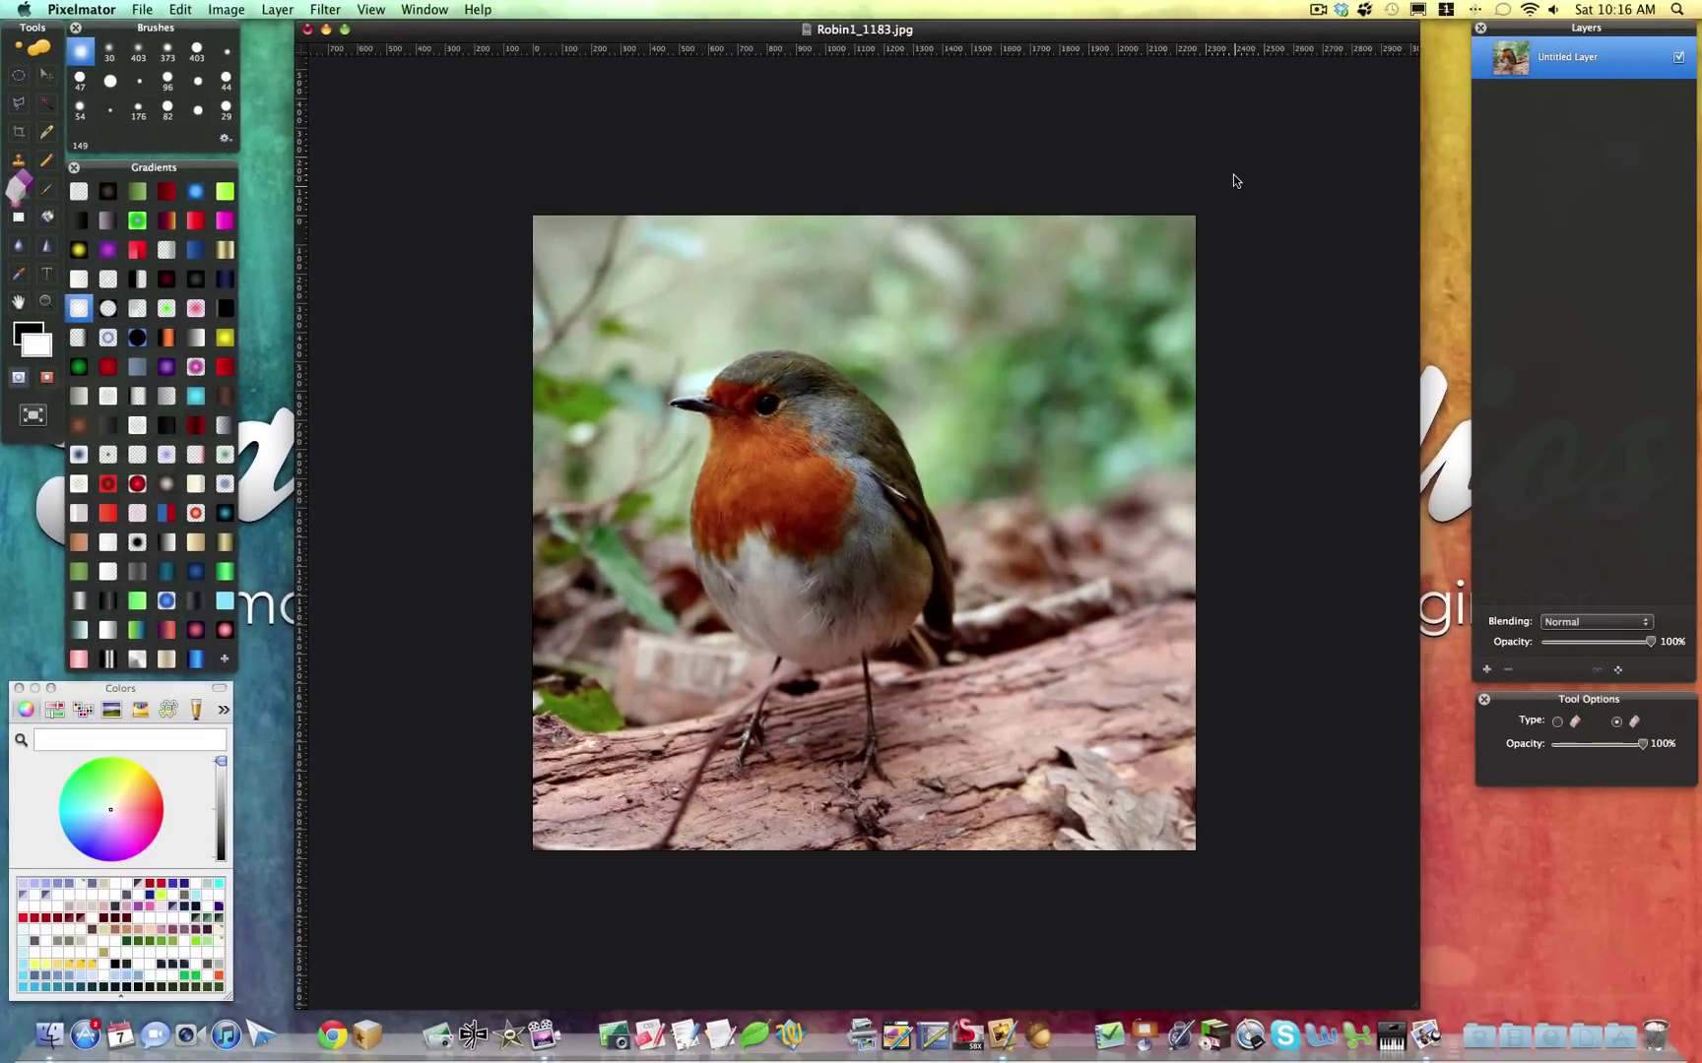
key("super+0")
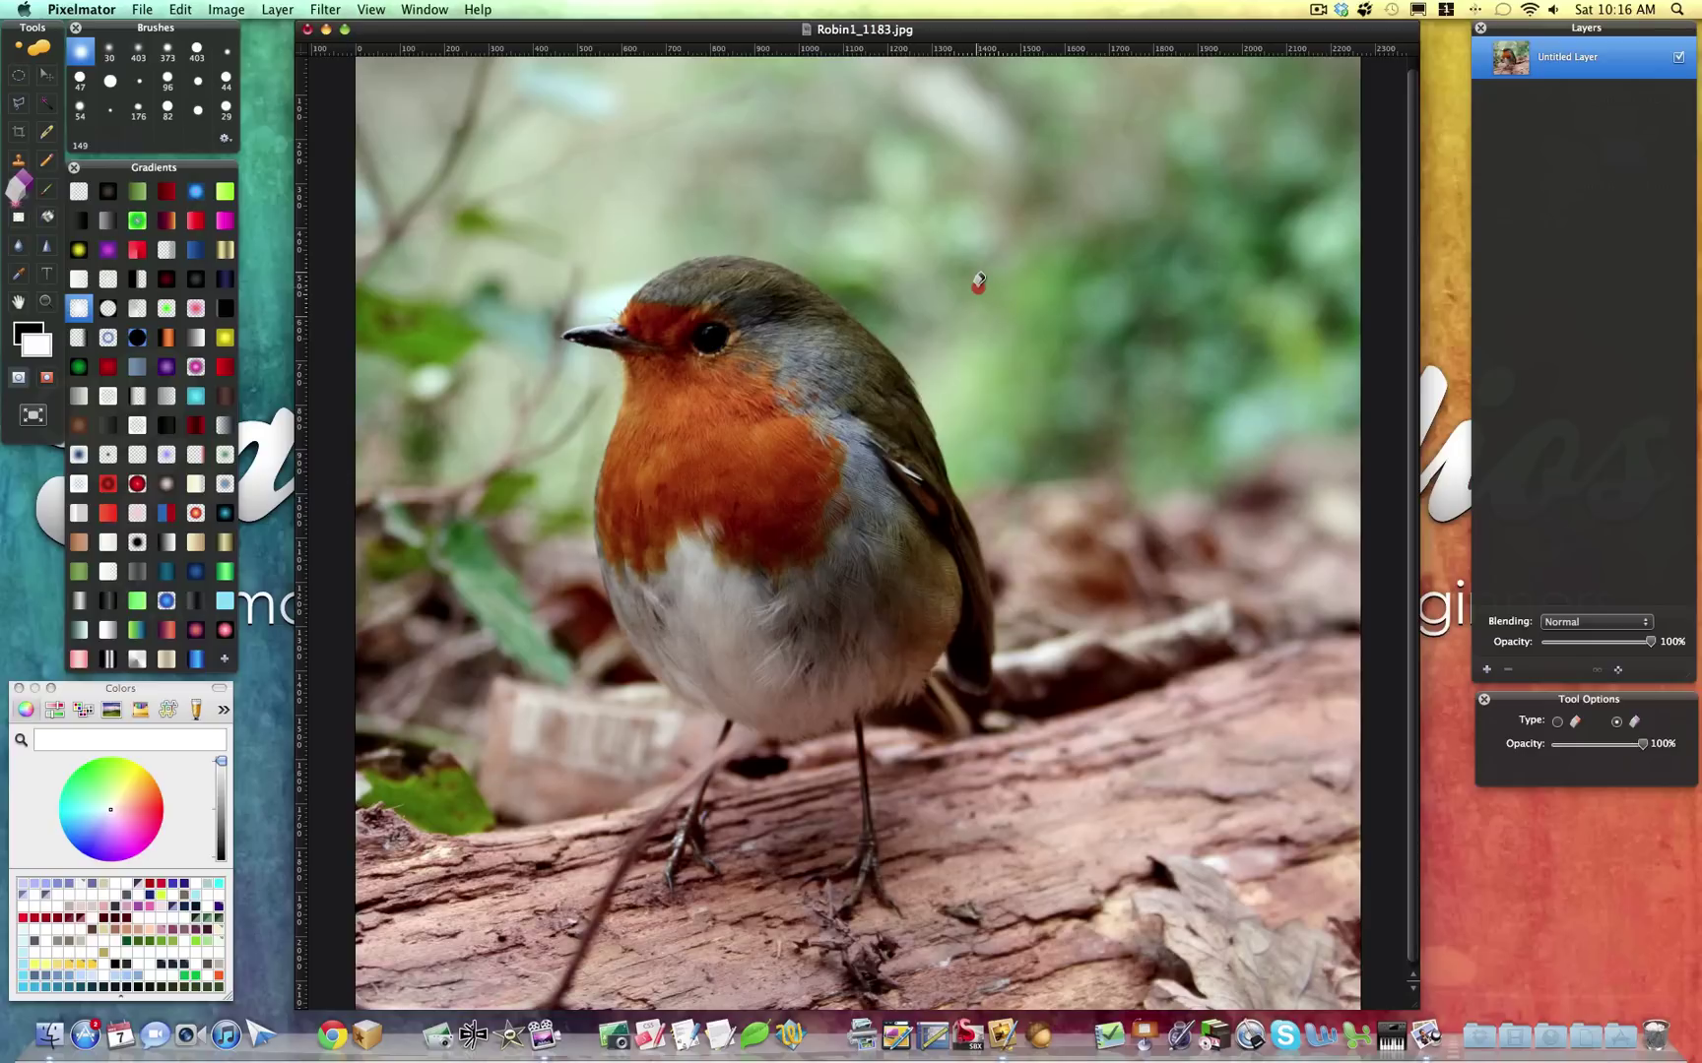
Magic-erase foliage right of, above and beside the robin, the leaf patches, and part of the log
mouse_move(979, 282)
left_mouse_down()
mouse_move(1009, 261)
mouse_move(975, 266)
mouse_move(1052, 262)
mouse_move(962, 264)
mouse_move(1006, 265)
left_mouse_up()
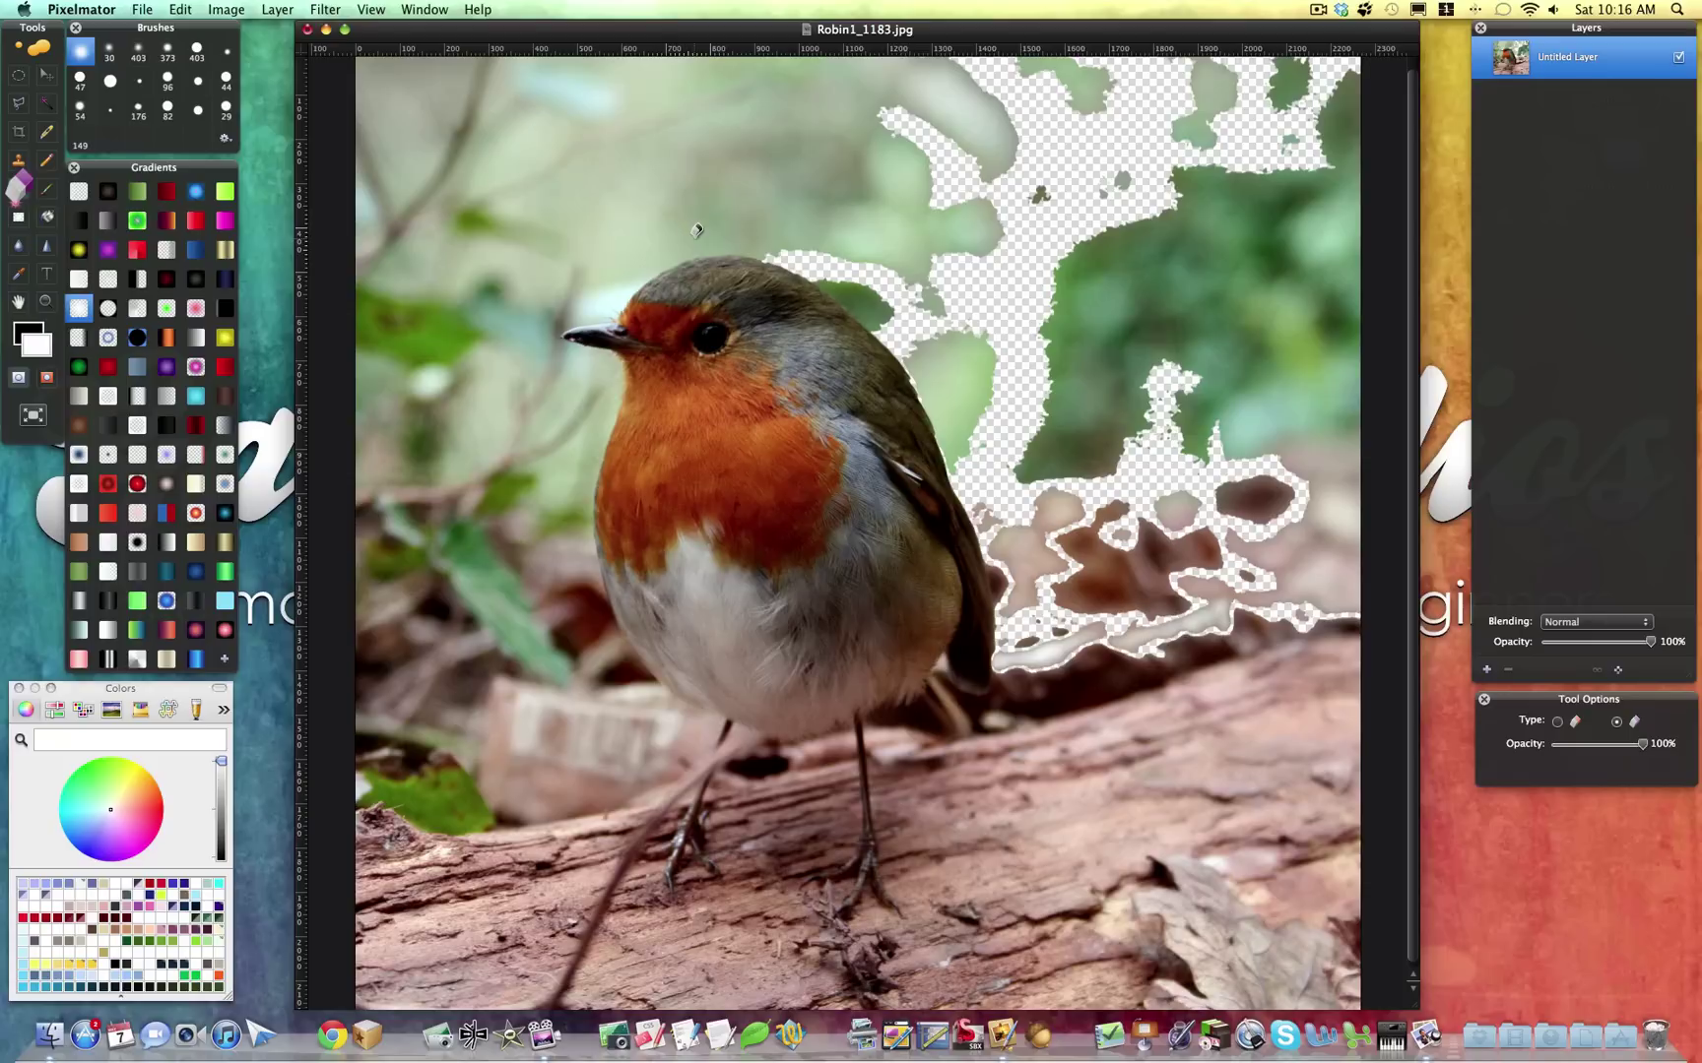
left_click_drag(703, 232, 571, 320)
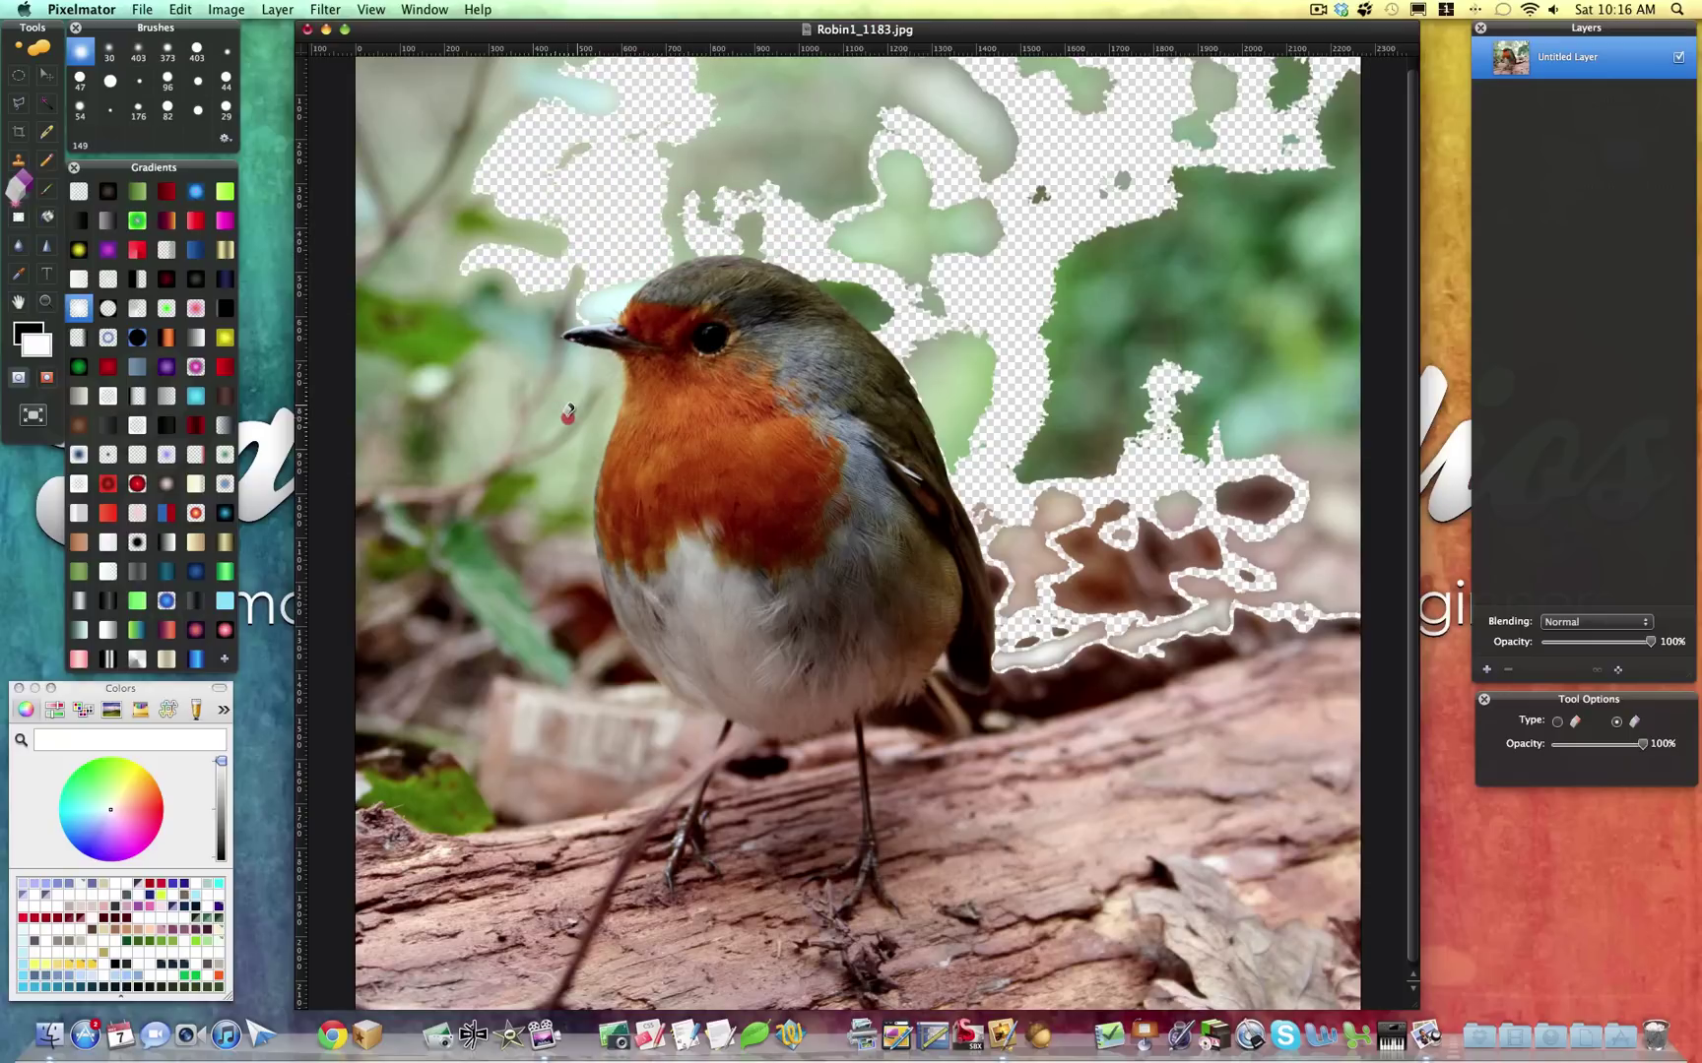
left_click_drag(568, 414, 571, 414)
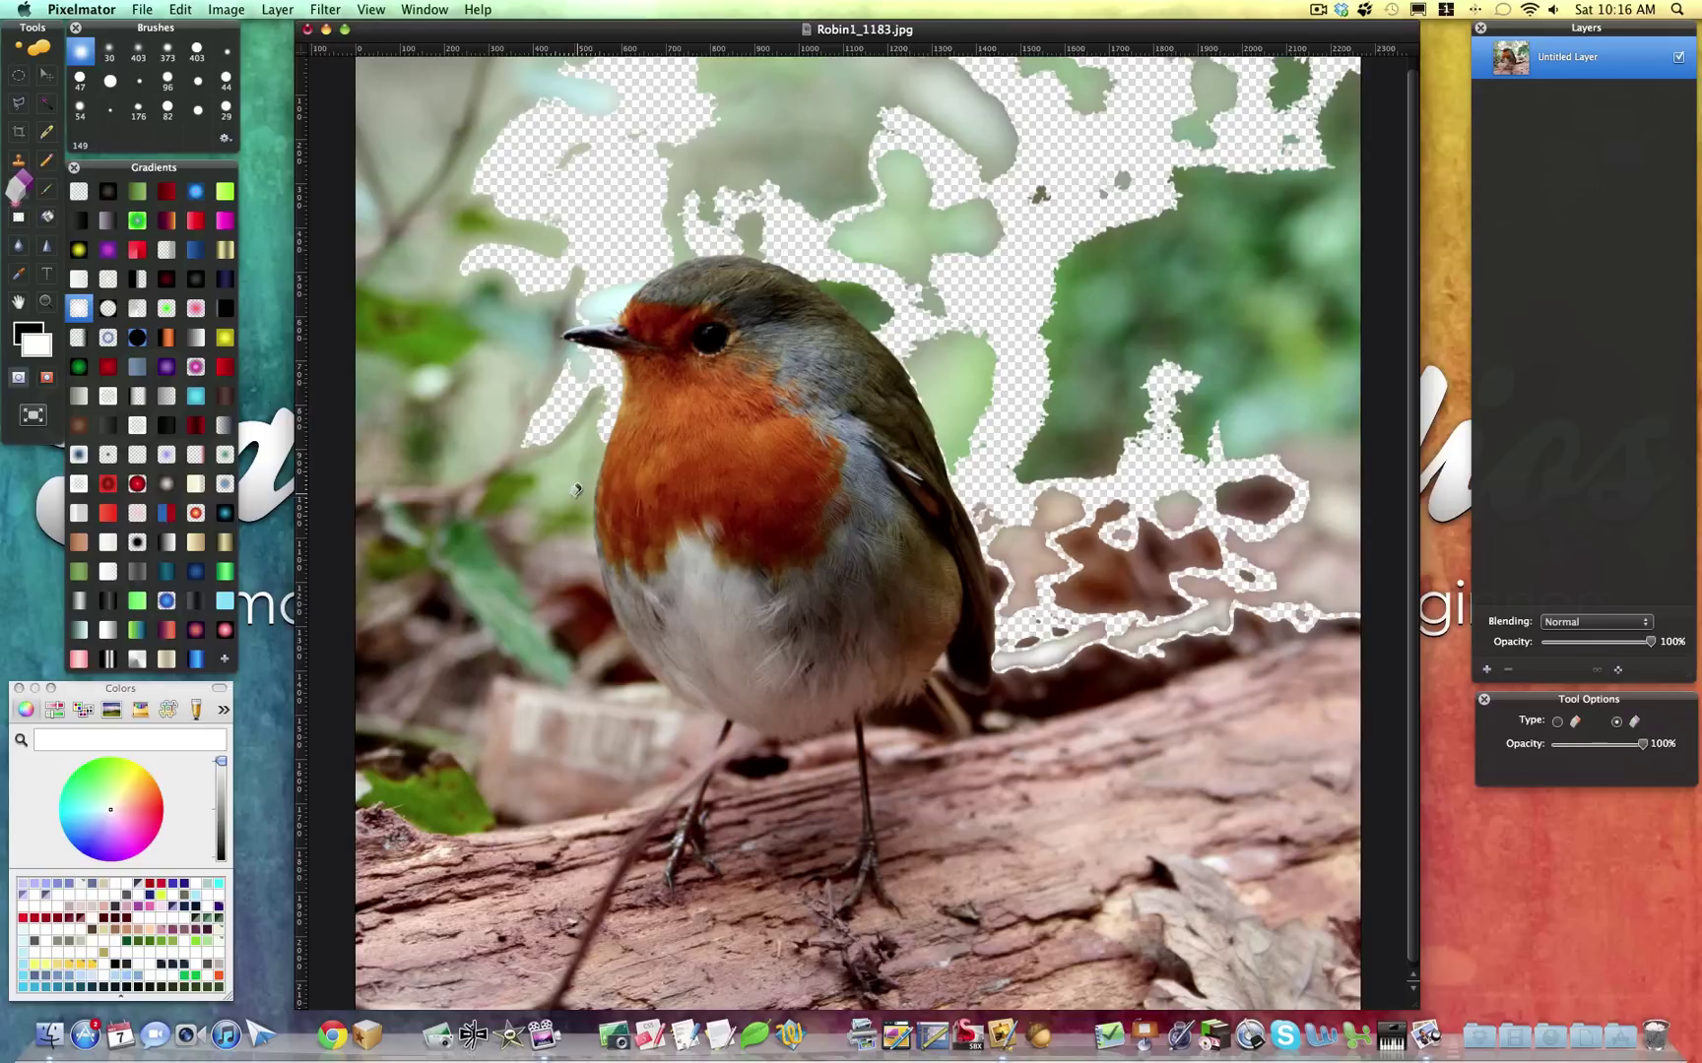
left_click_drag(574, 505, 582, 445)
left_click_drag(949, 386, 950, 382)
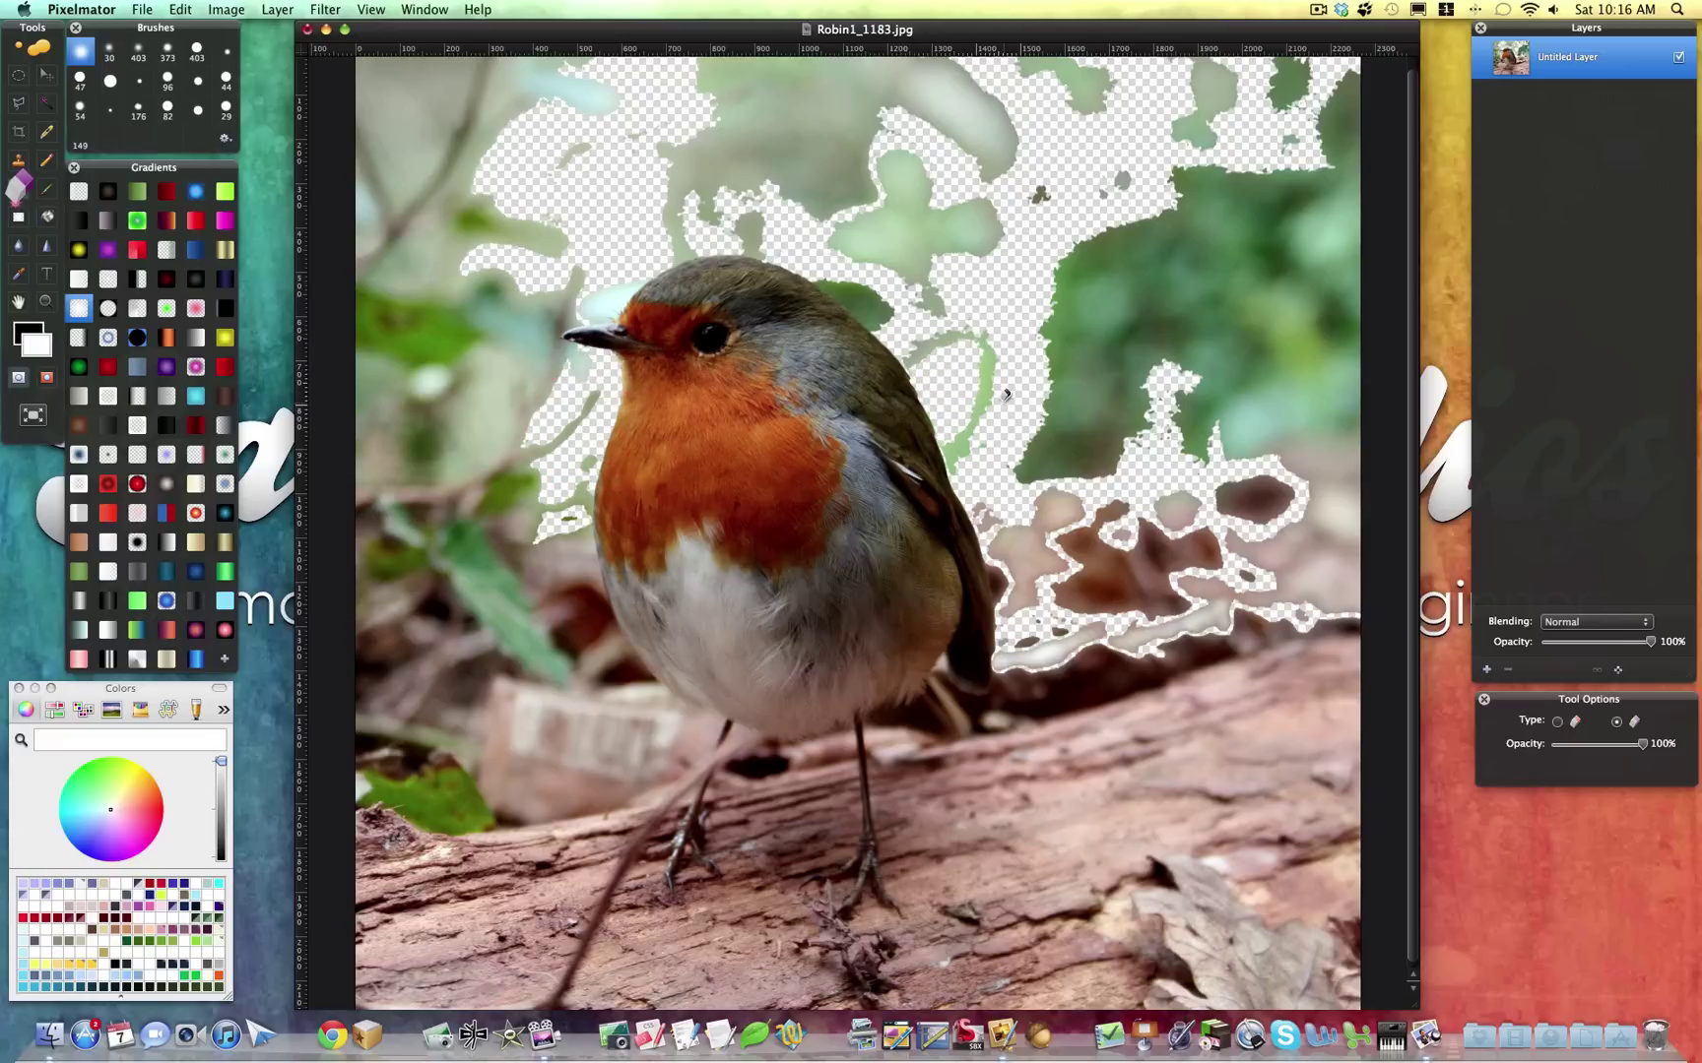
left_click_drag(859, 293, 861, 279)
left_click_drag(674, 186, 674, 171)
left_click_drag(940, 824, 962, 812)
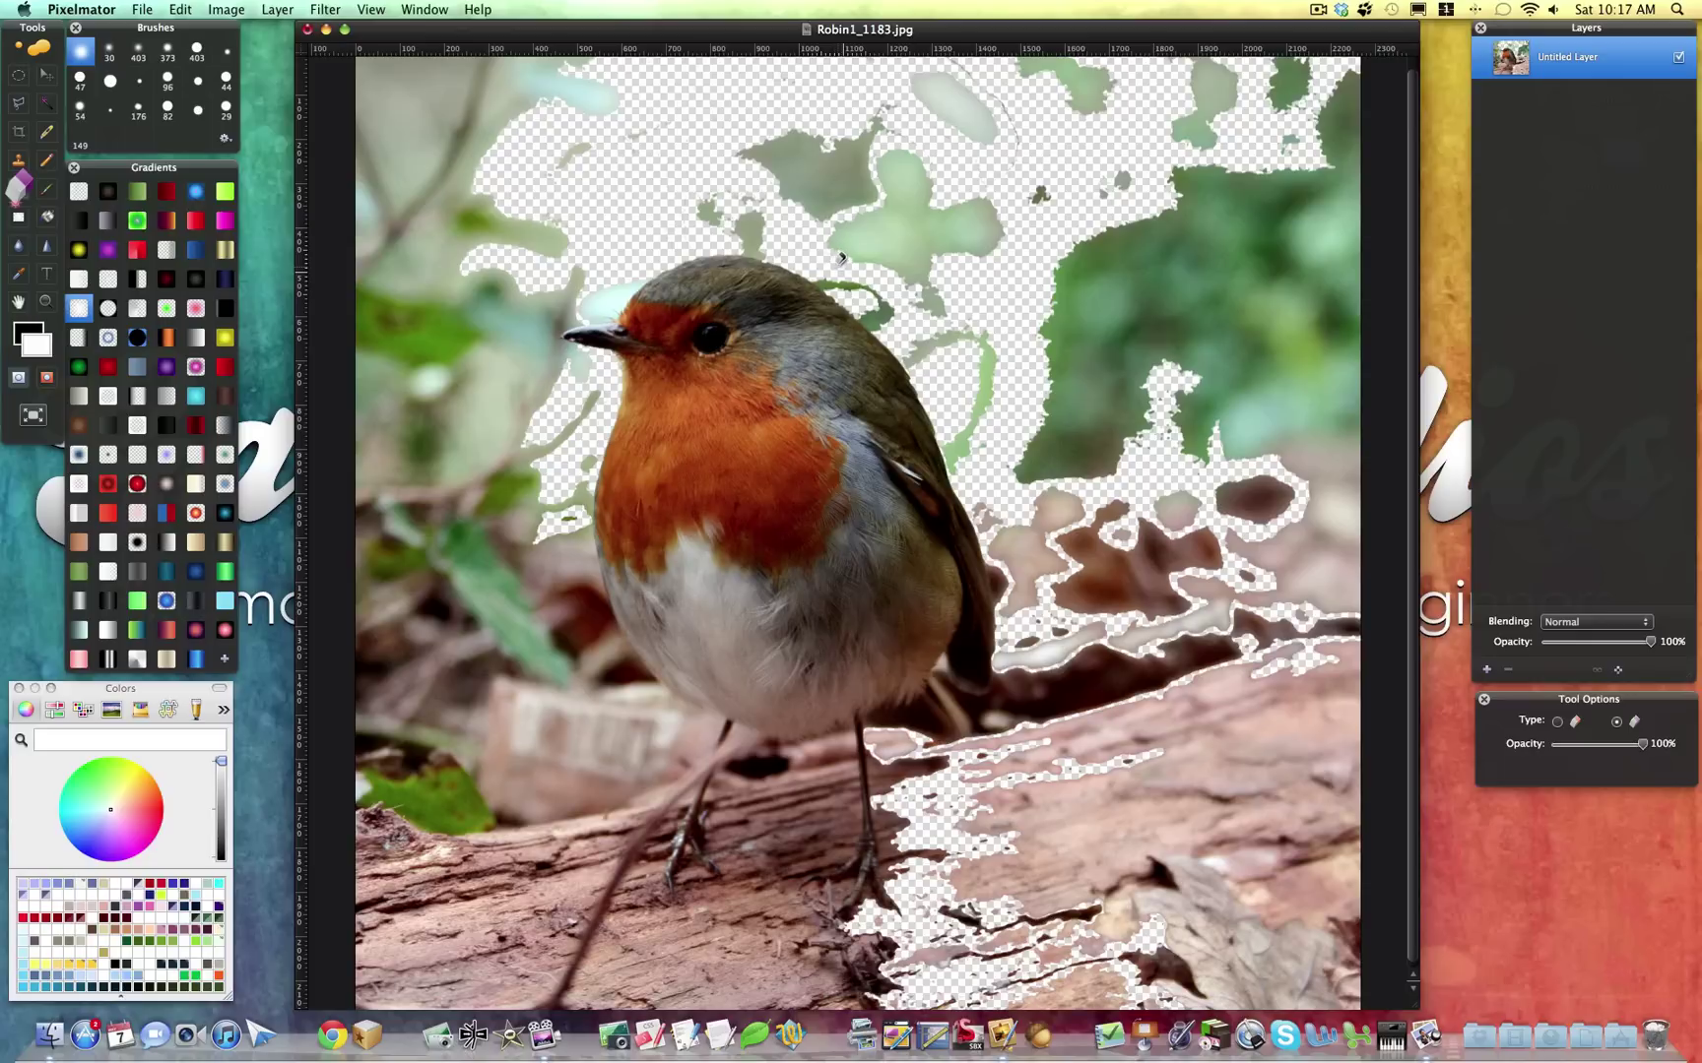
Switch to the brush Eraser, try a fully hard edge on one stroke, and undo it
key("e")
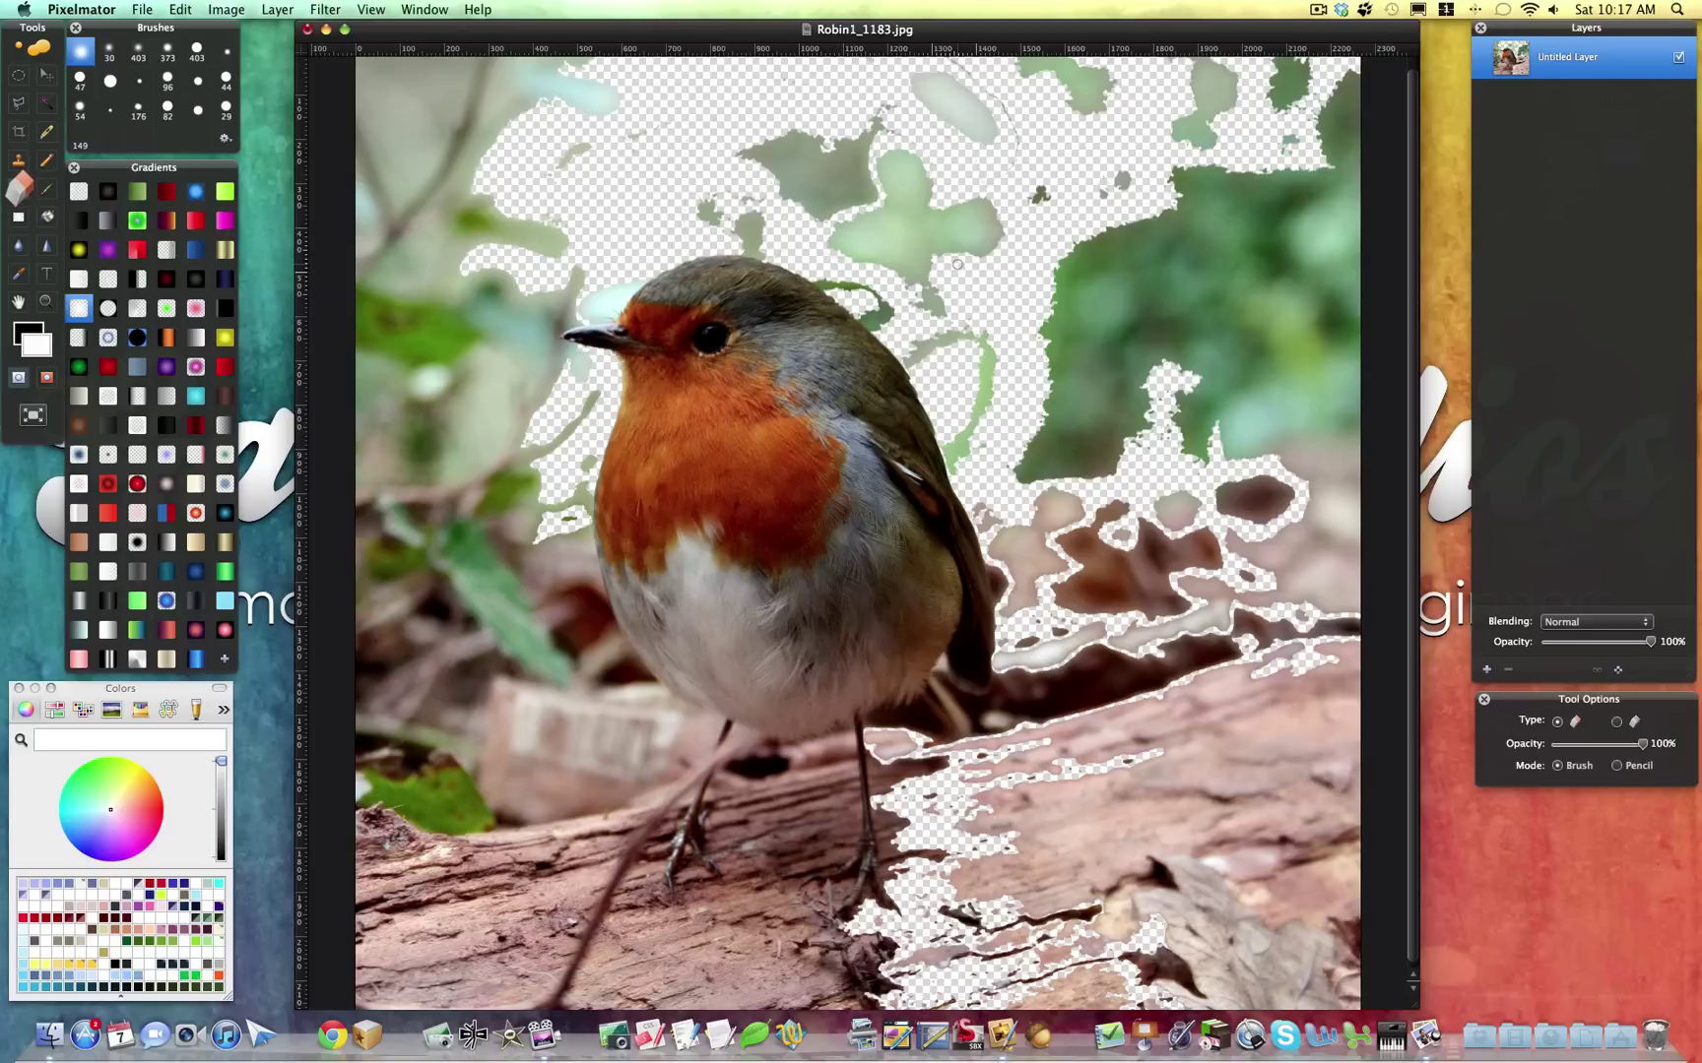
key("super+equal")
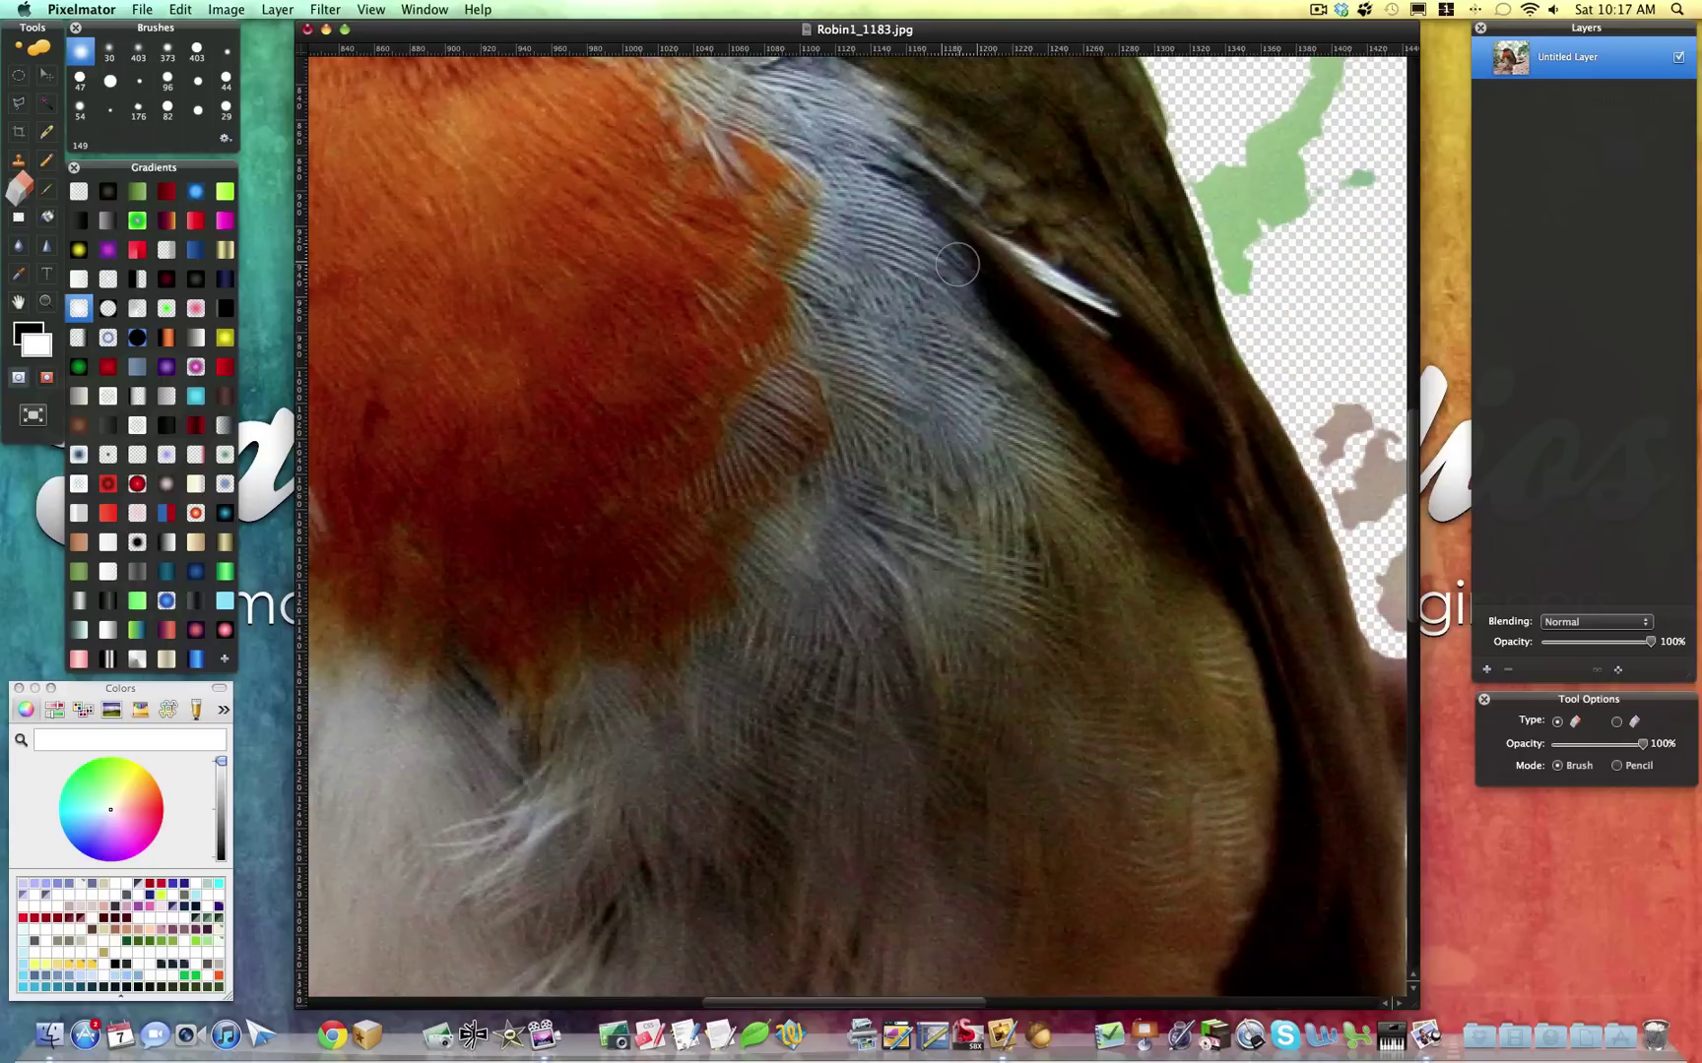
scroll(957, 264, "up", 10)
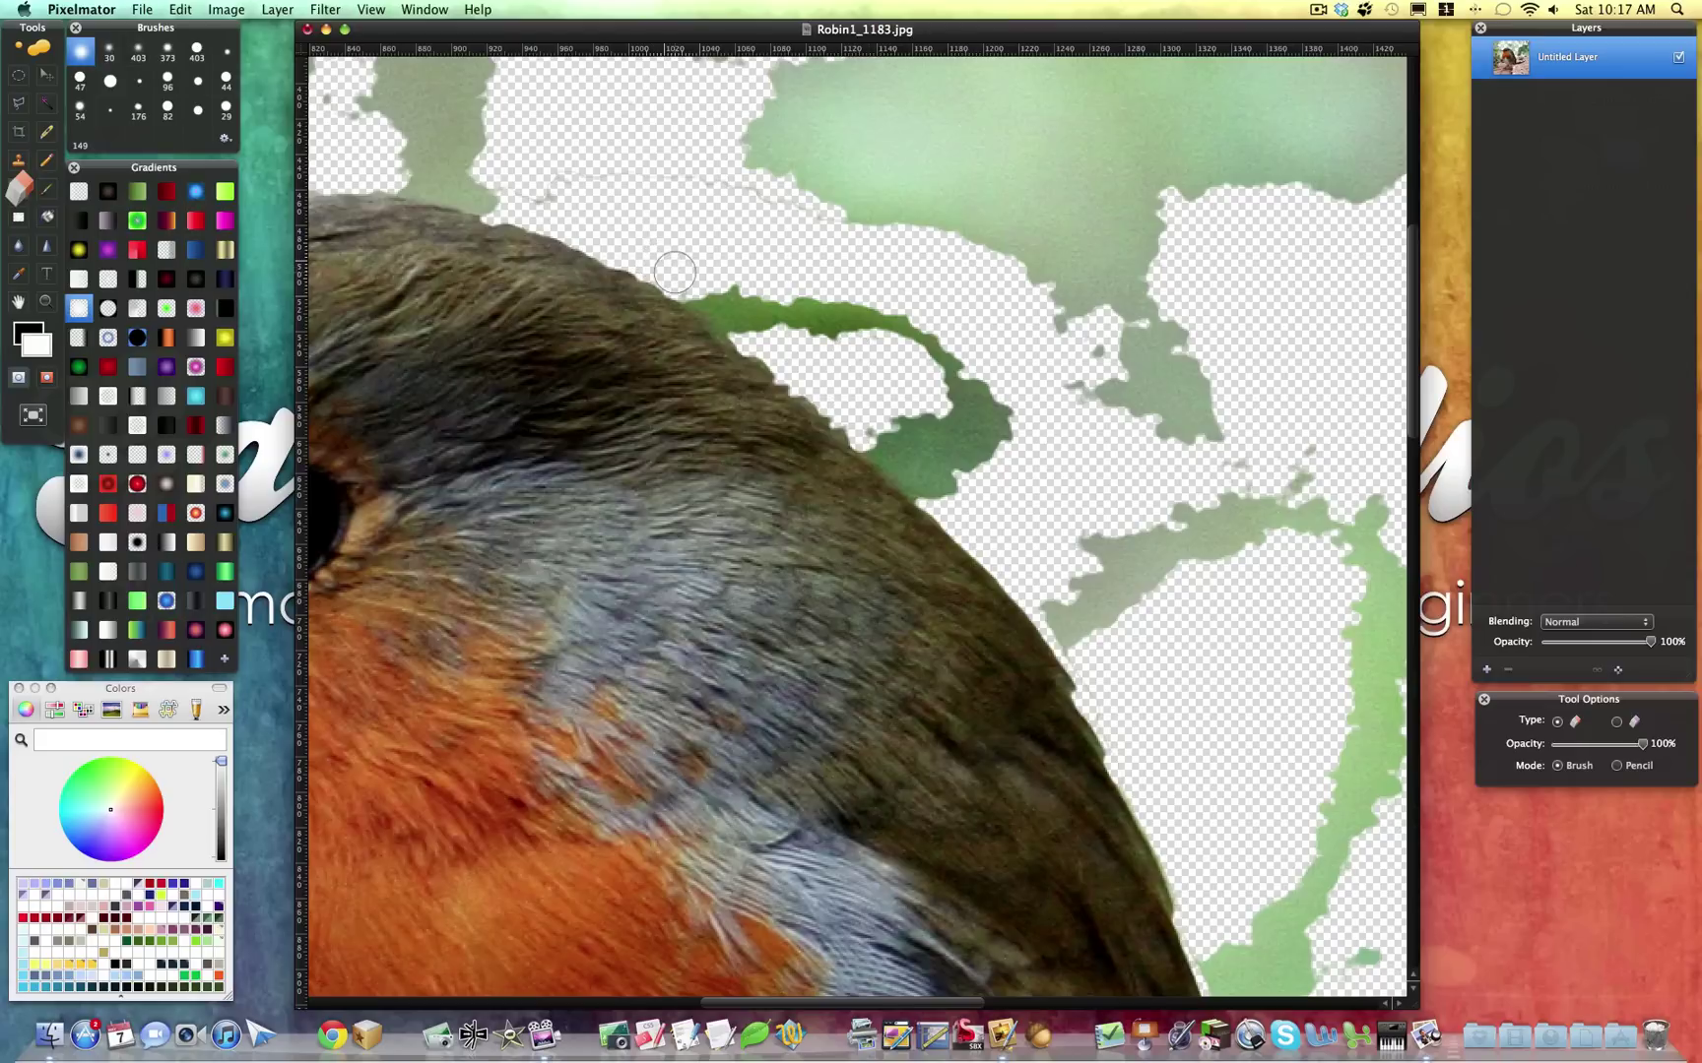
right_click(718, 286)
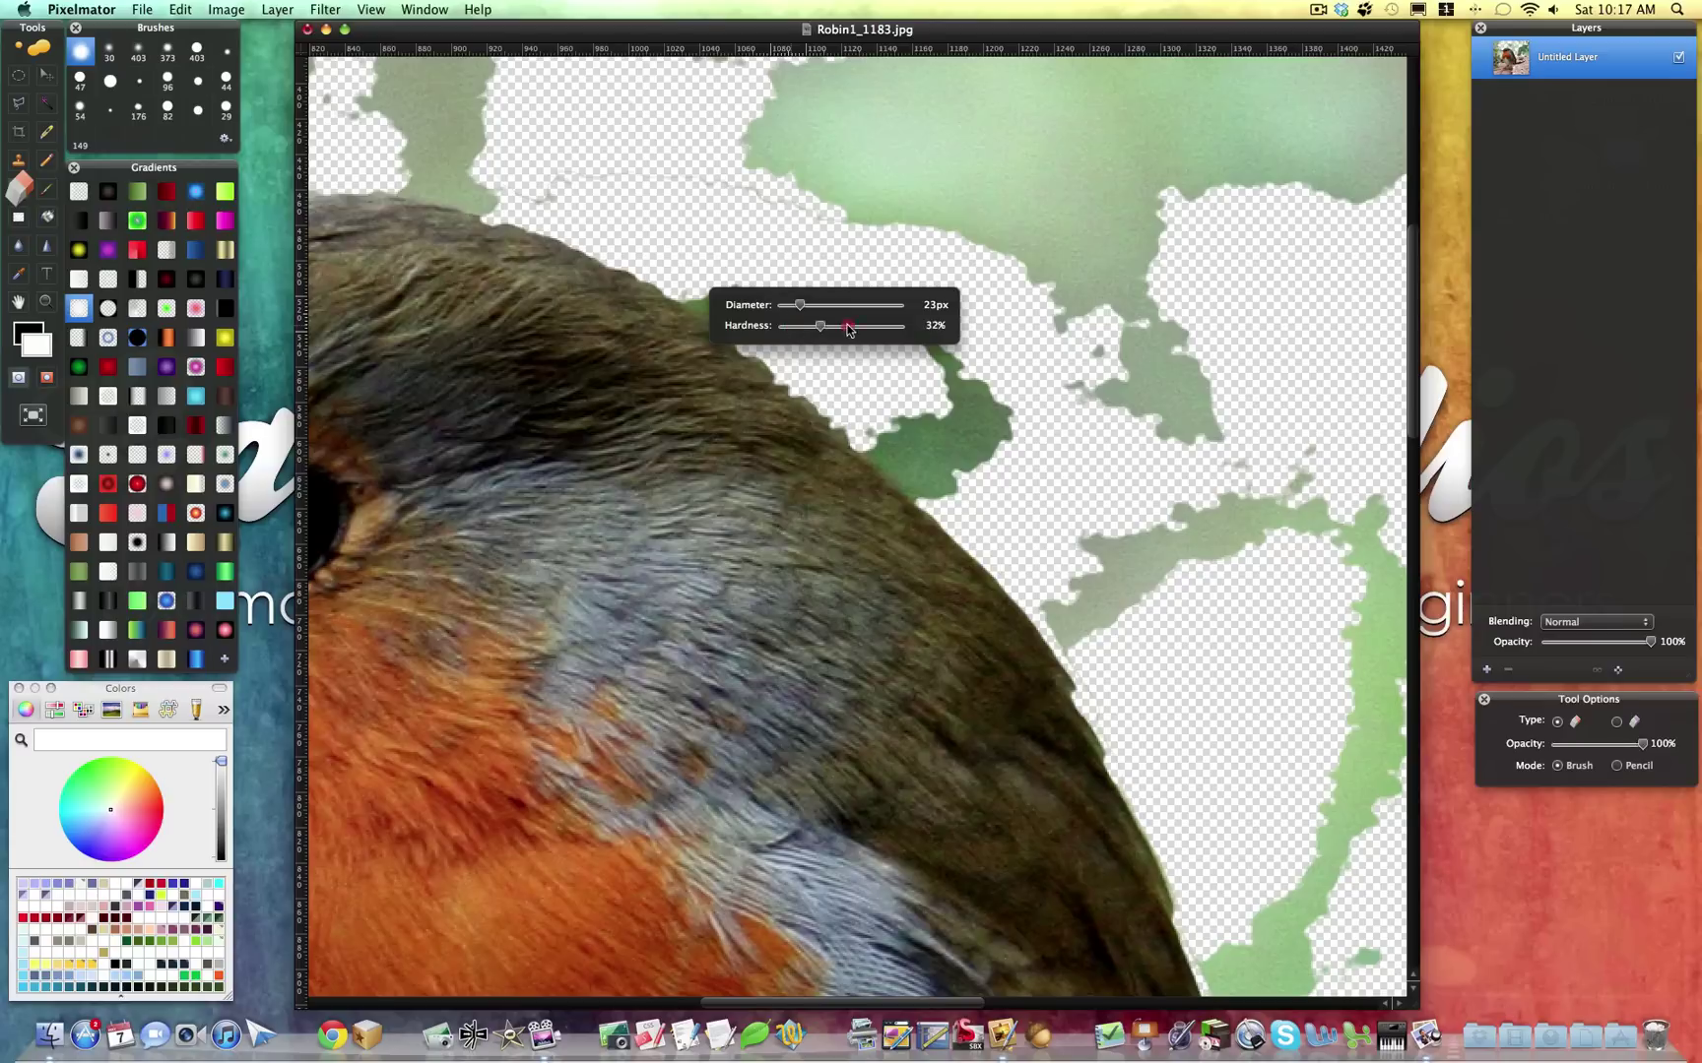
left_click_drag(790, 328, 997, 325)
mouse_move(865, 424)
left_mouse_down()
mouse_move(969, 530)
mouse_move(813, 382)
left_mouse_up()
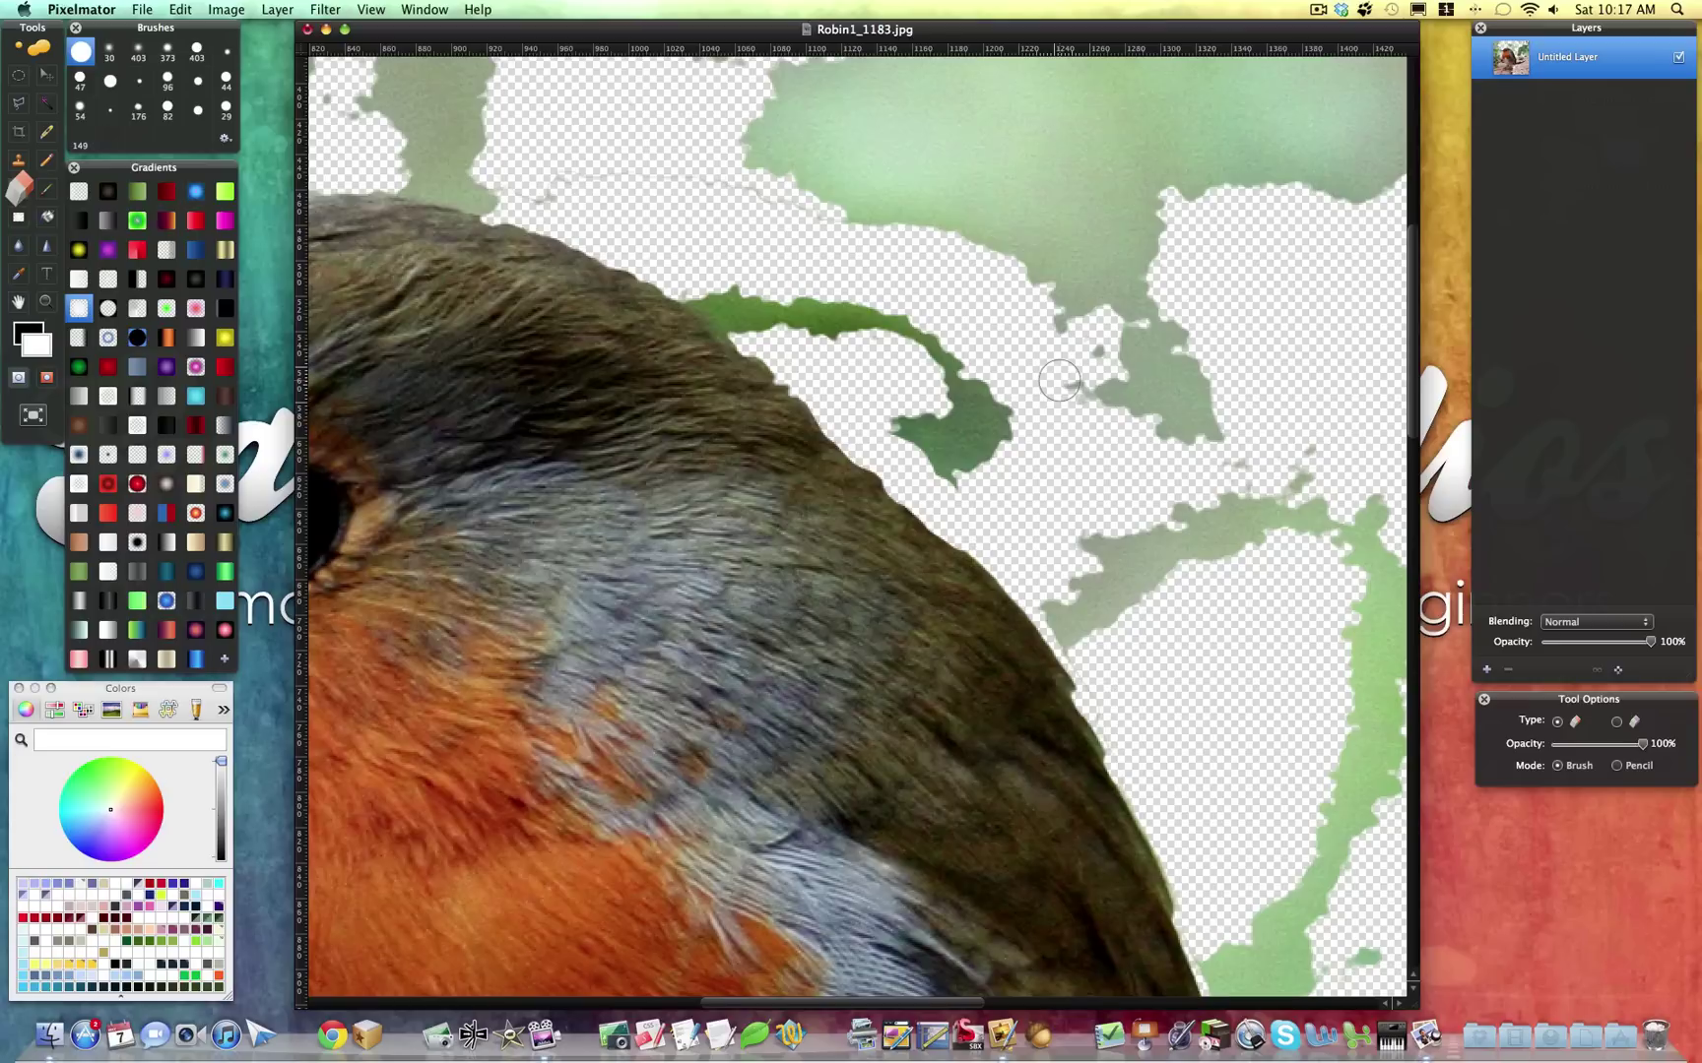
key("super+z")
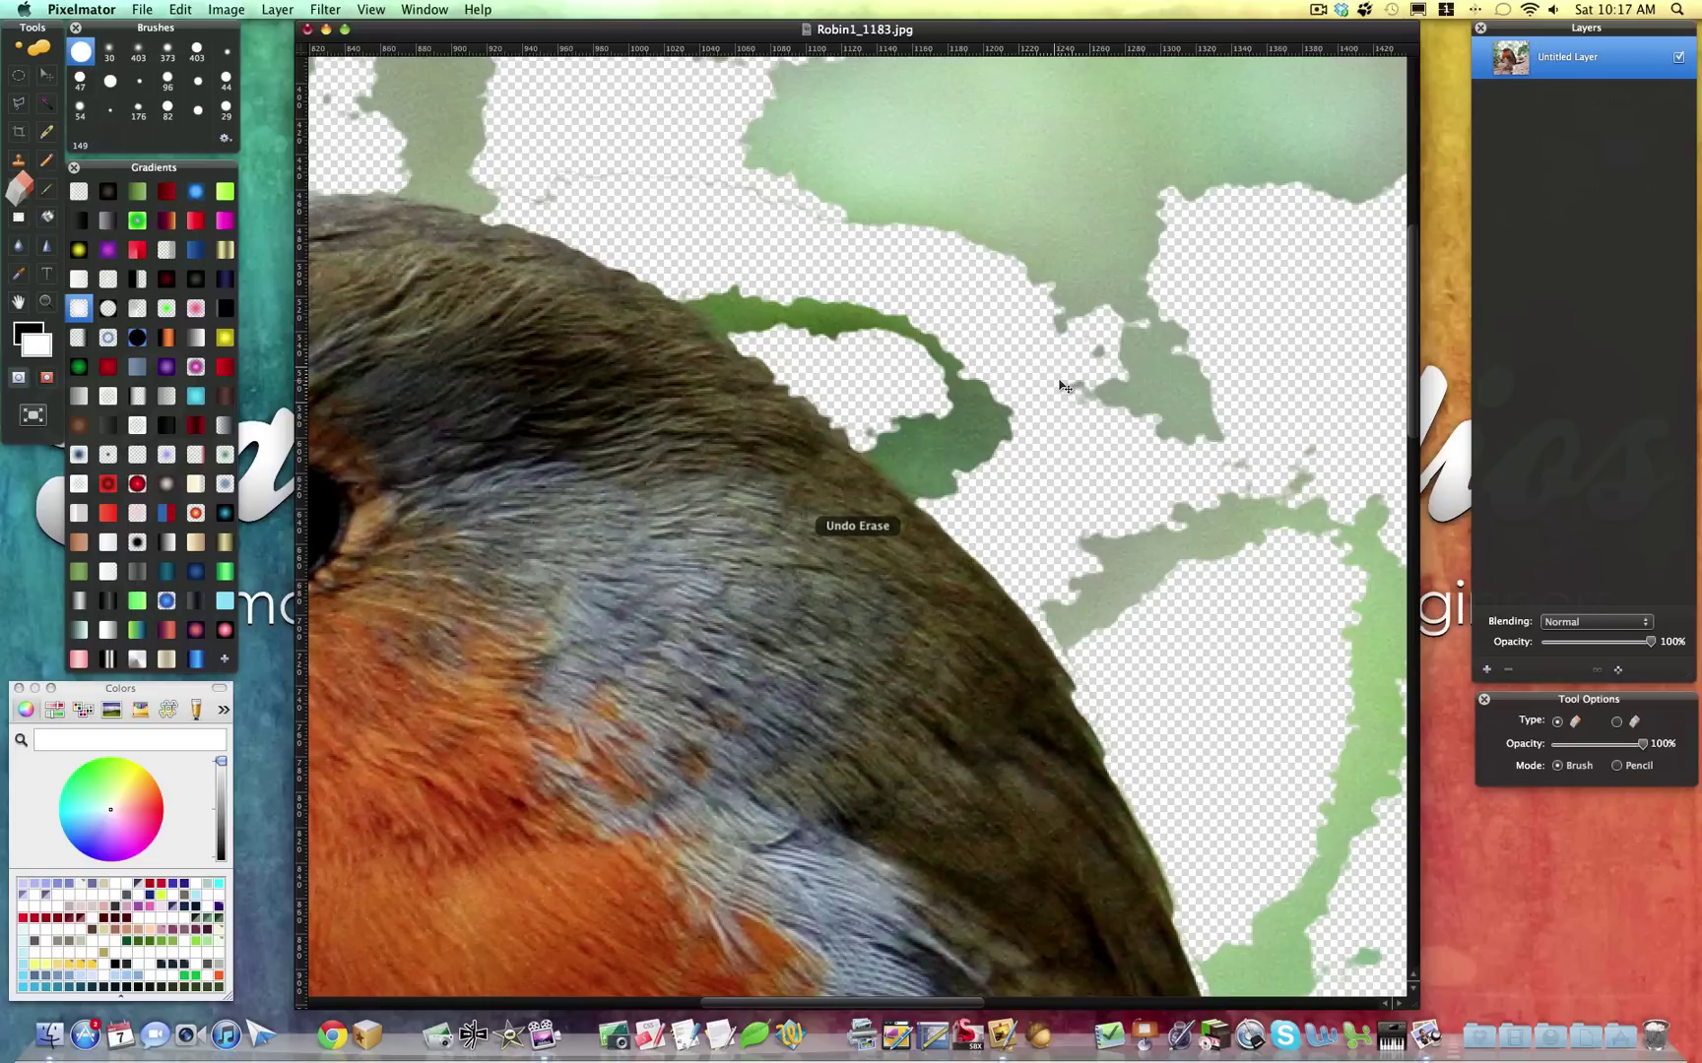
Set the eraser Hardness to about 30% and Diameter to 11px
left_click(856, 293)
right_click(856, 292)
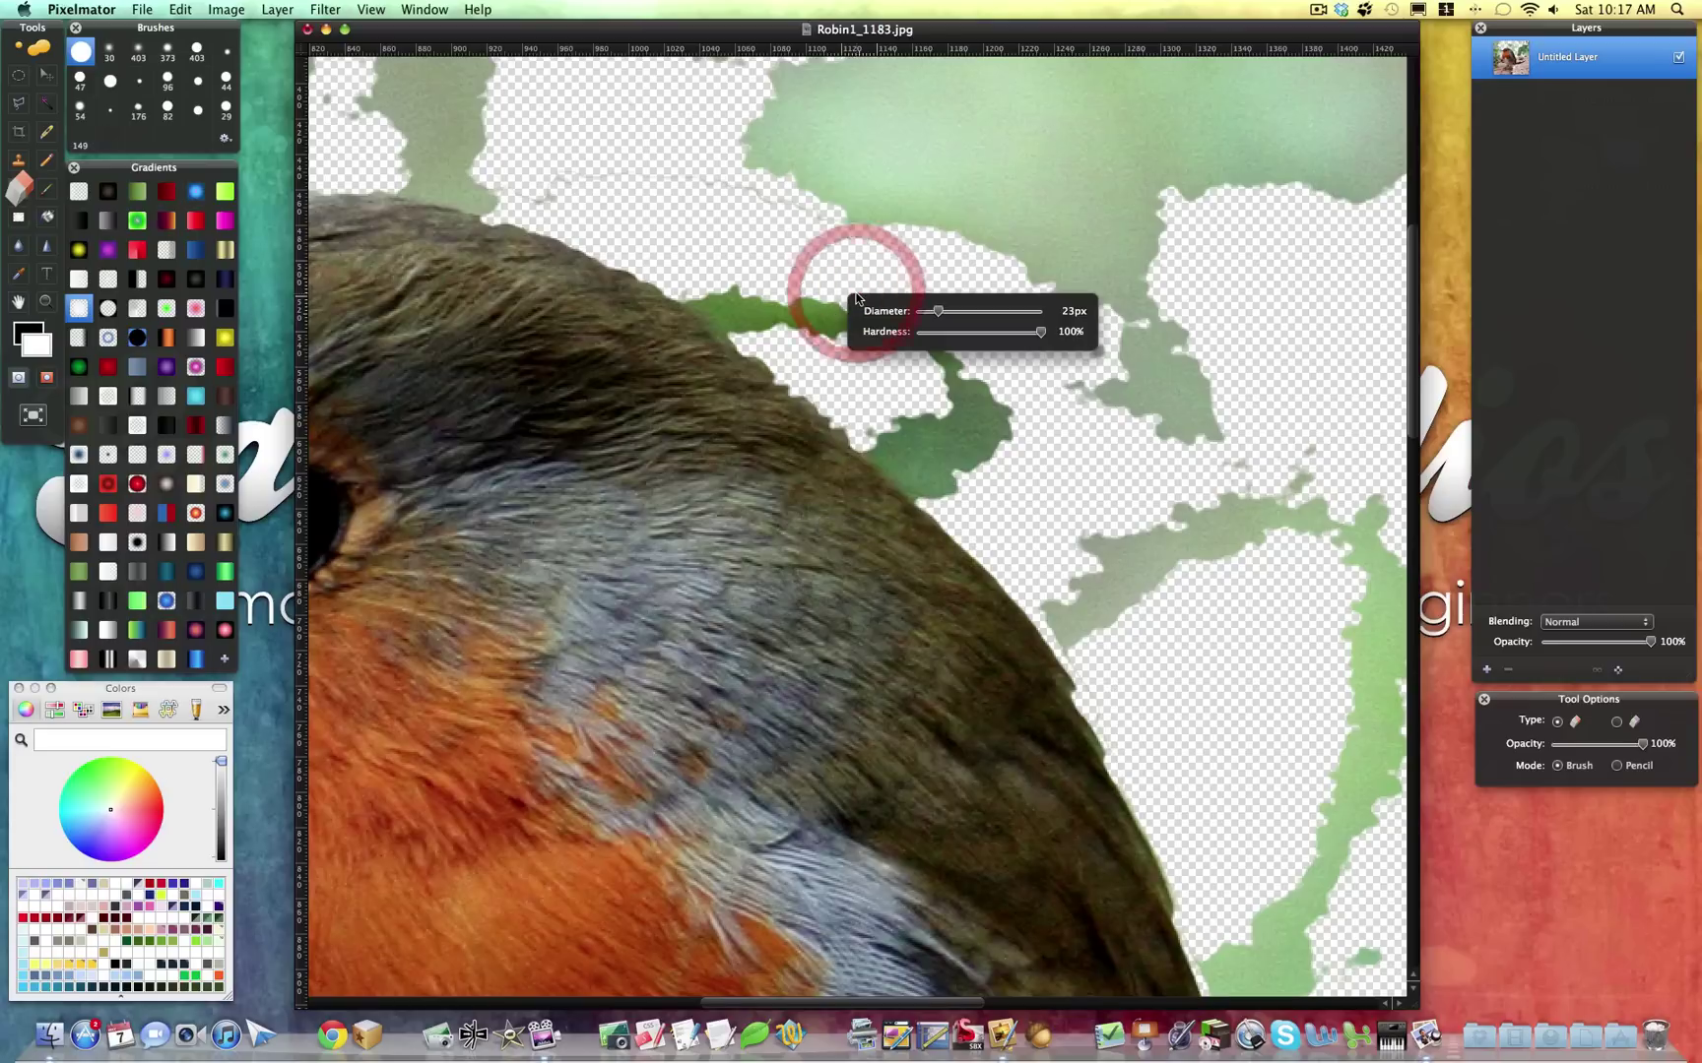
left_click_drag(1029, 335, 954, 336)
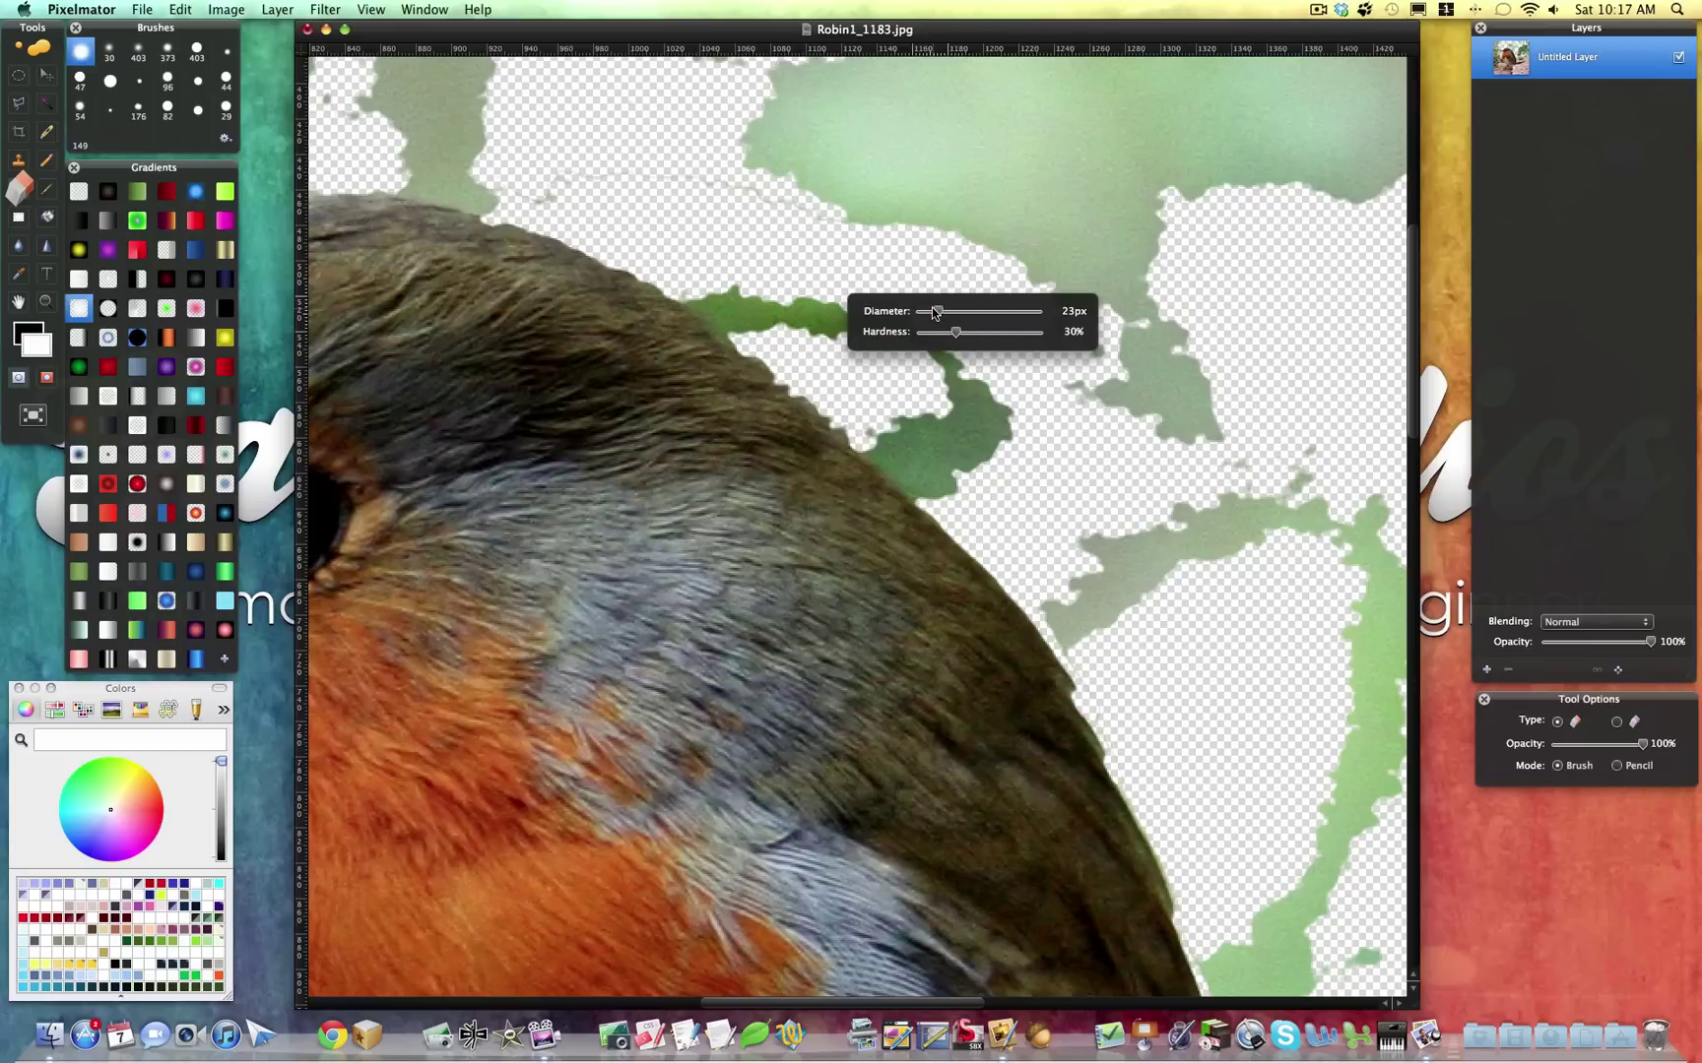
mouse_move(937, 312)
left_mouse_down()
mouse_move(990, 313)
mouse_move(930, 311)
left_mouse_up()
scroll(689, 329, "up", 3)
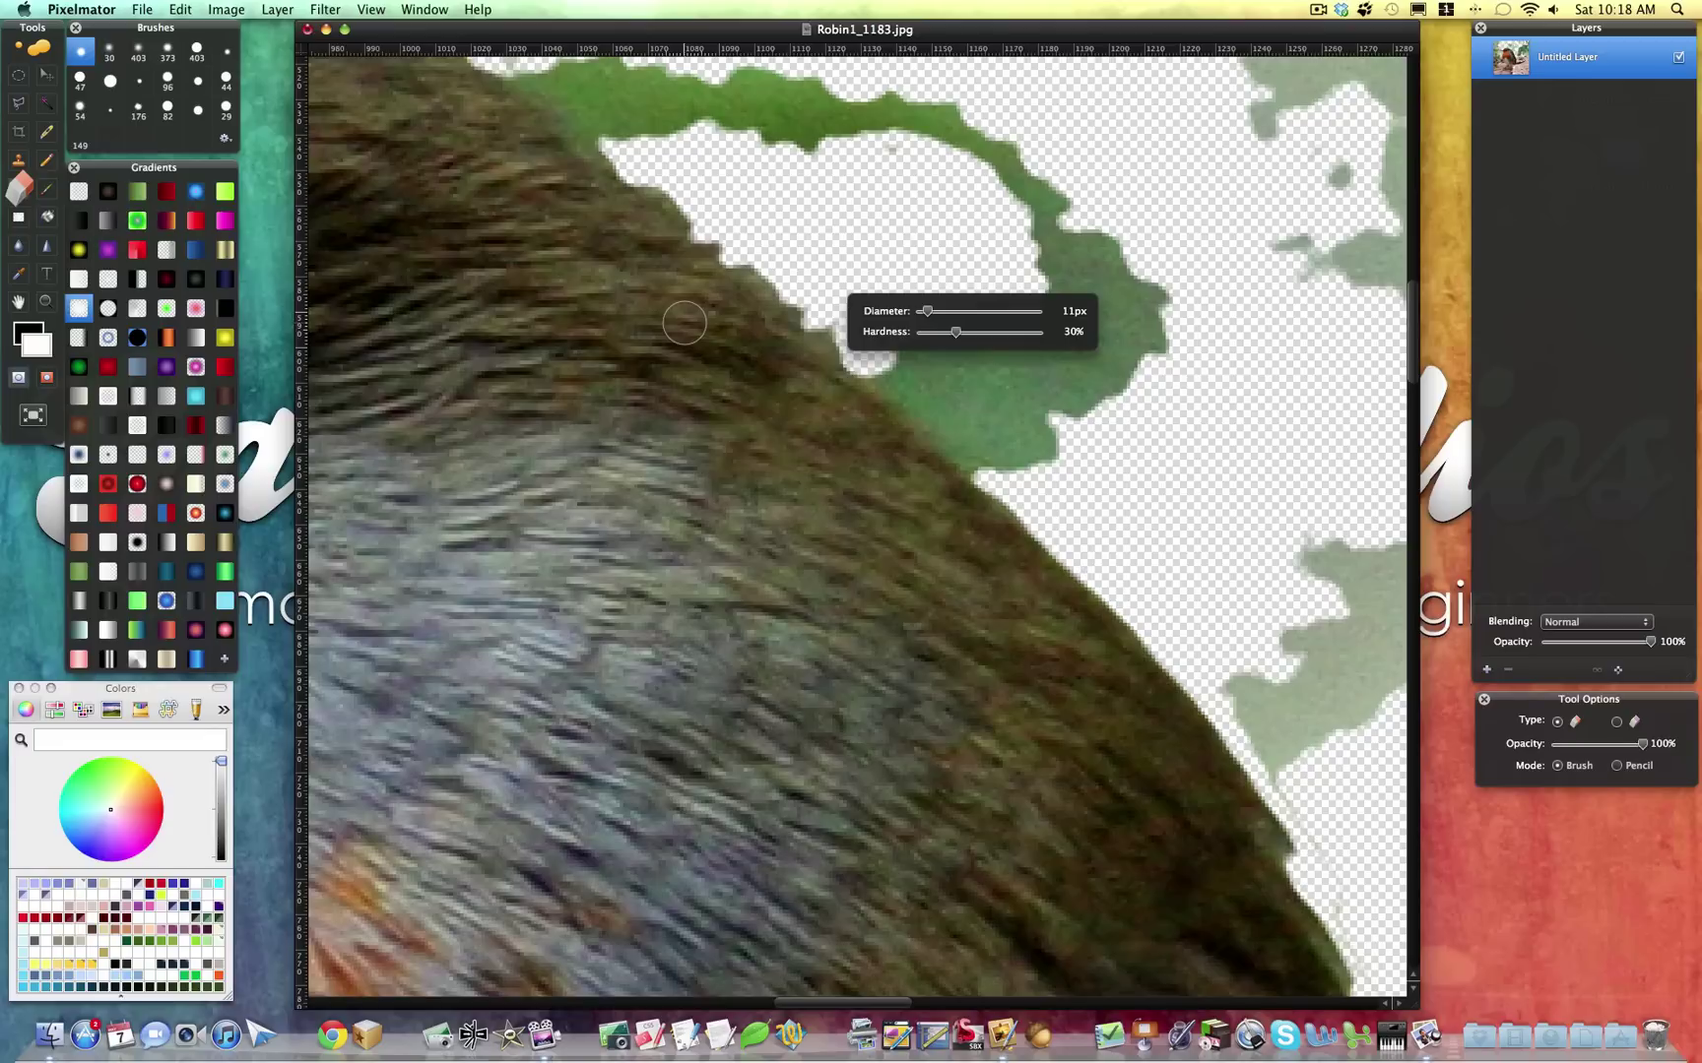
scroll(684, 323, "up", 5)
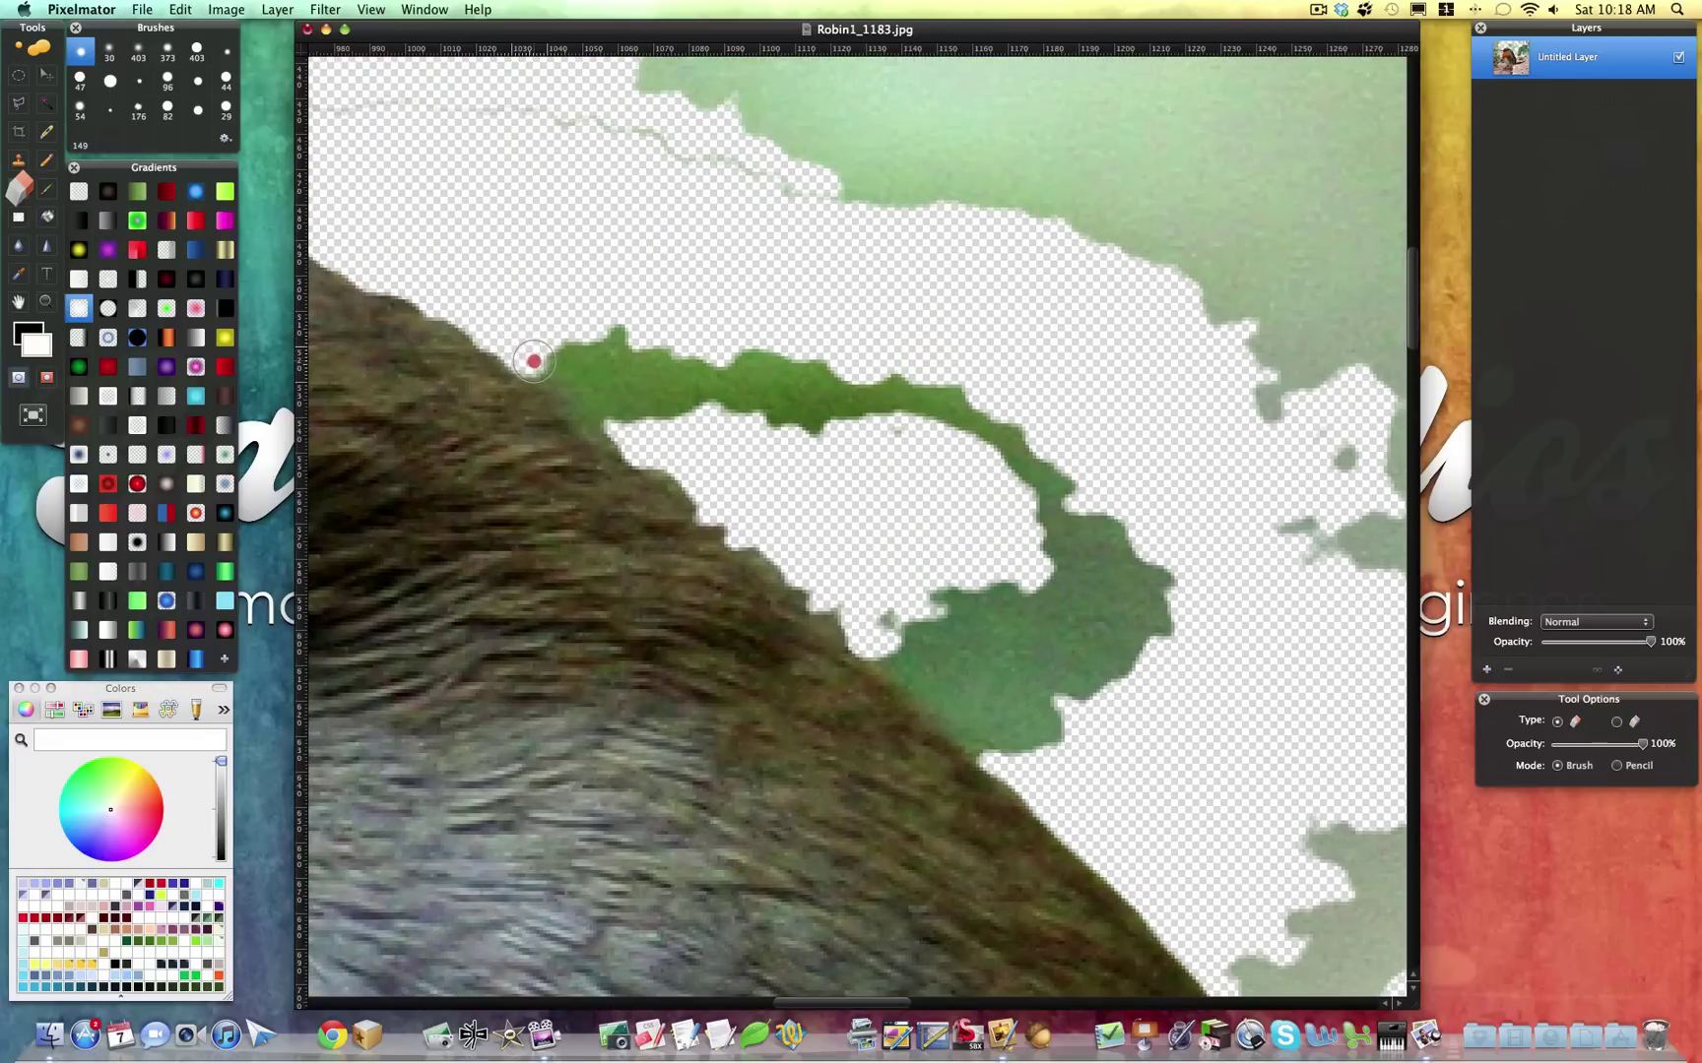
Erase the leftover green background along the top edge of the robin's head
left_click_drag(548, 369, 653, 440)
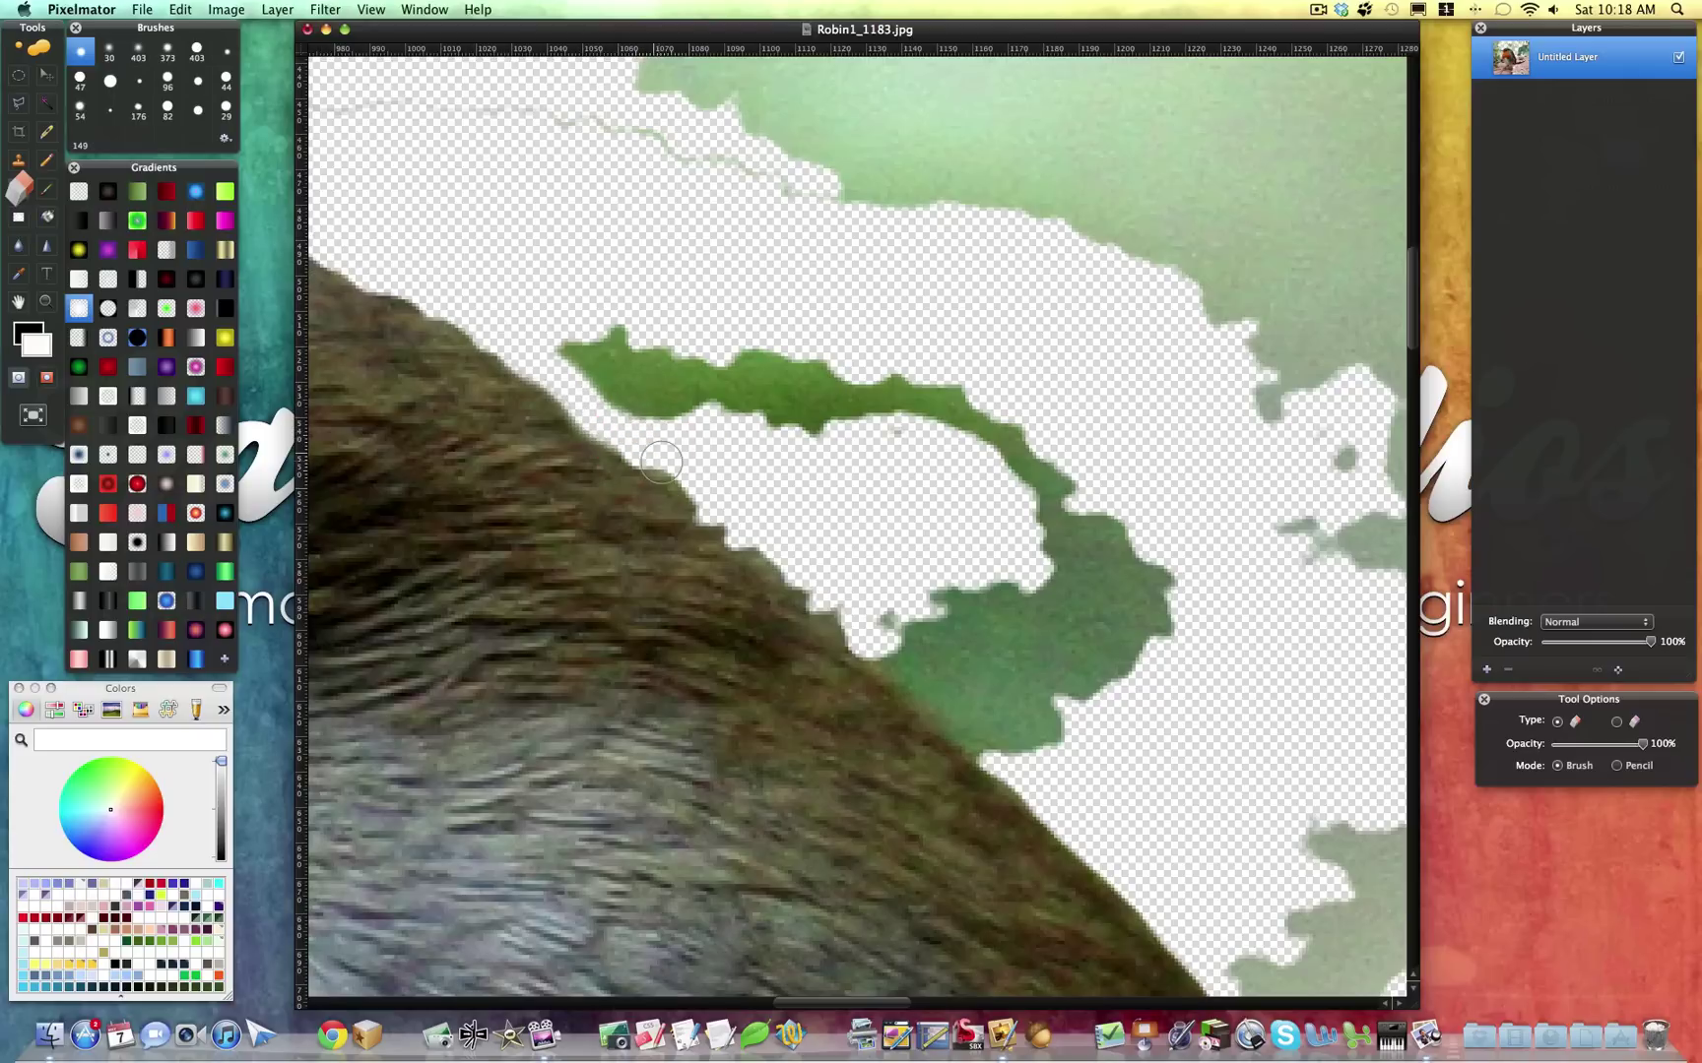
mouse_move(709, 493)
left_mouse_down()
mouse_move(942, 701)
mouse_move(1078, 748)
left_mouse_up()
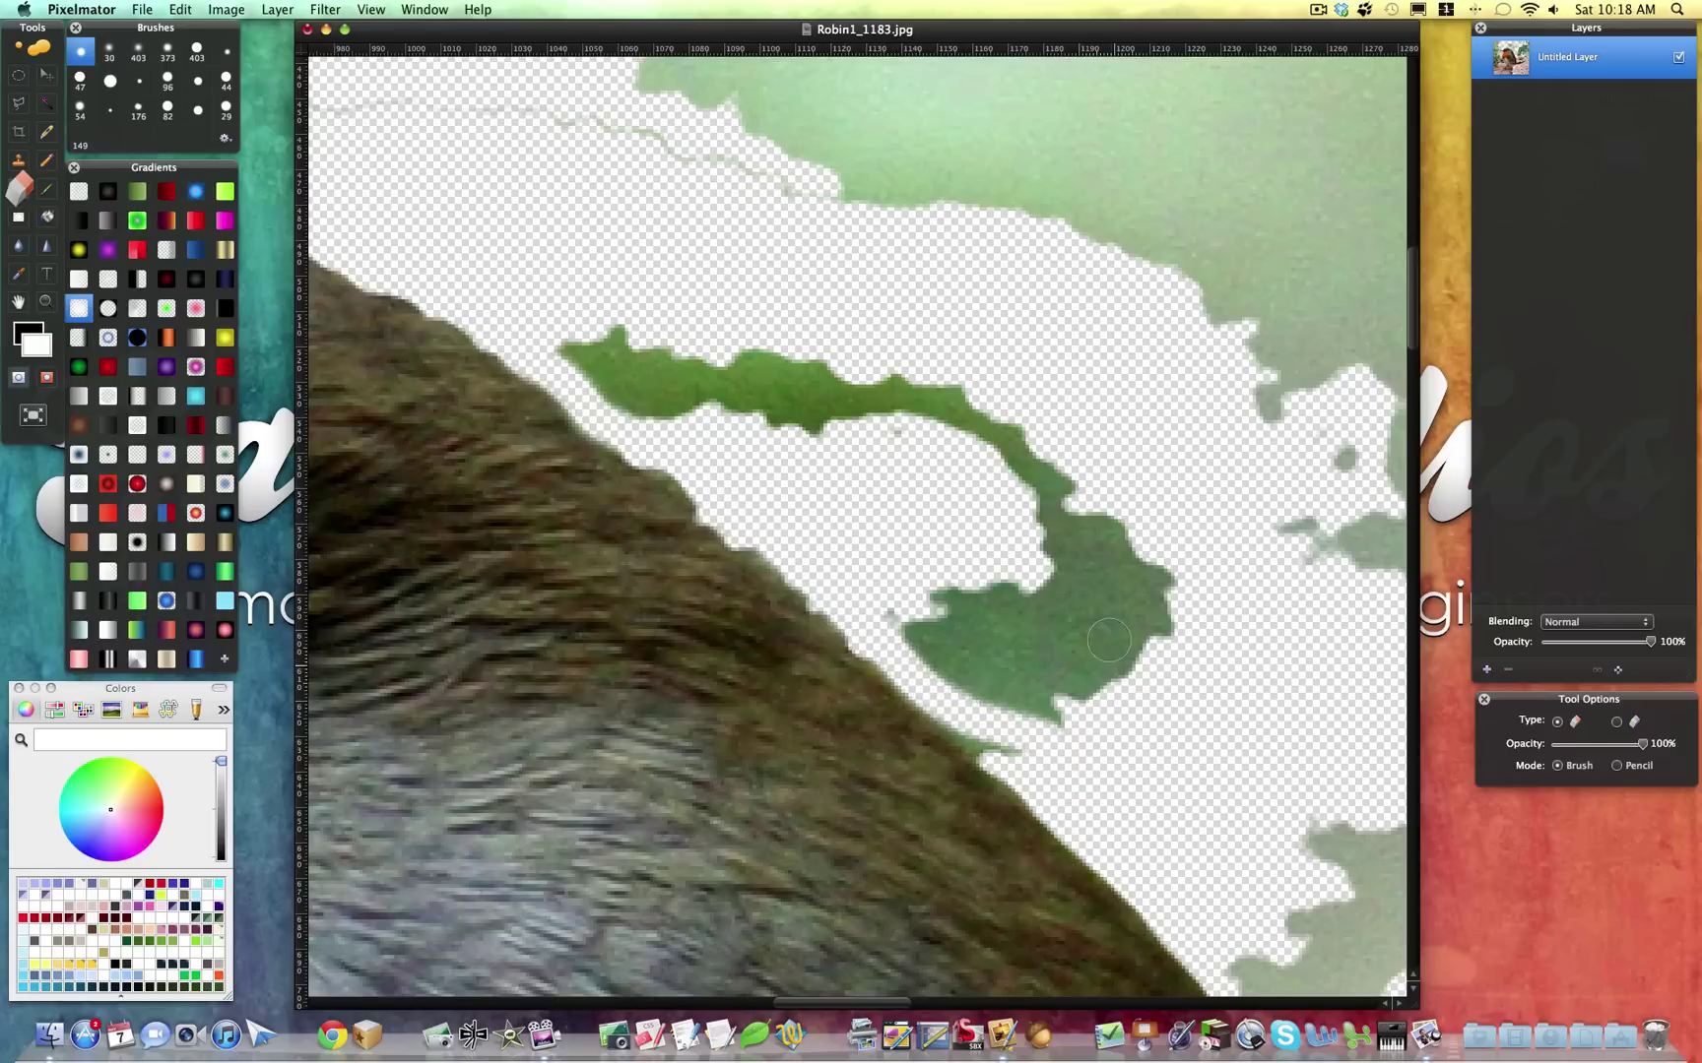
scroll(993, 498, "left", 10)
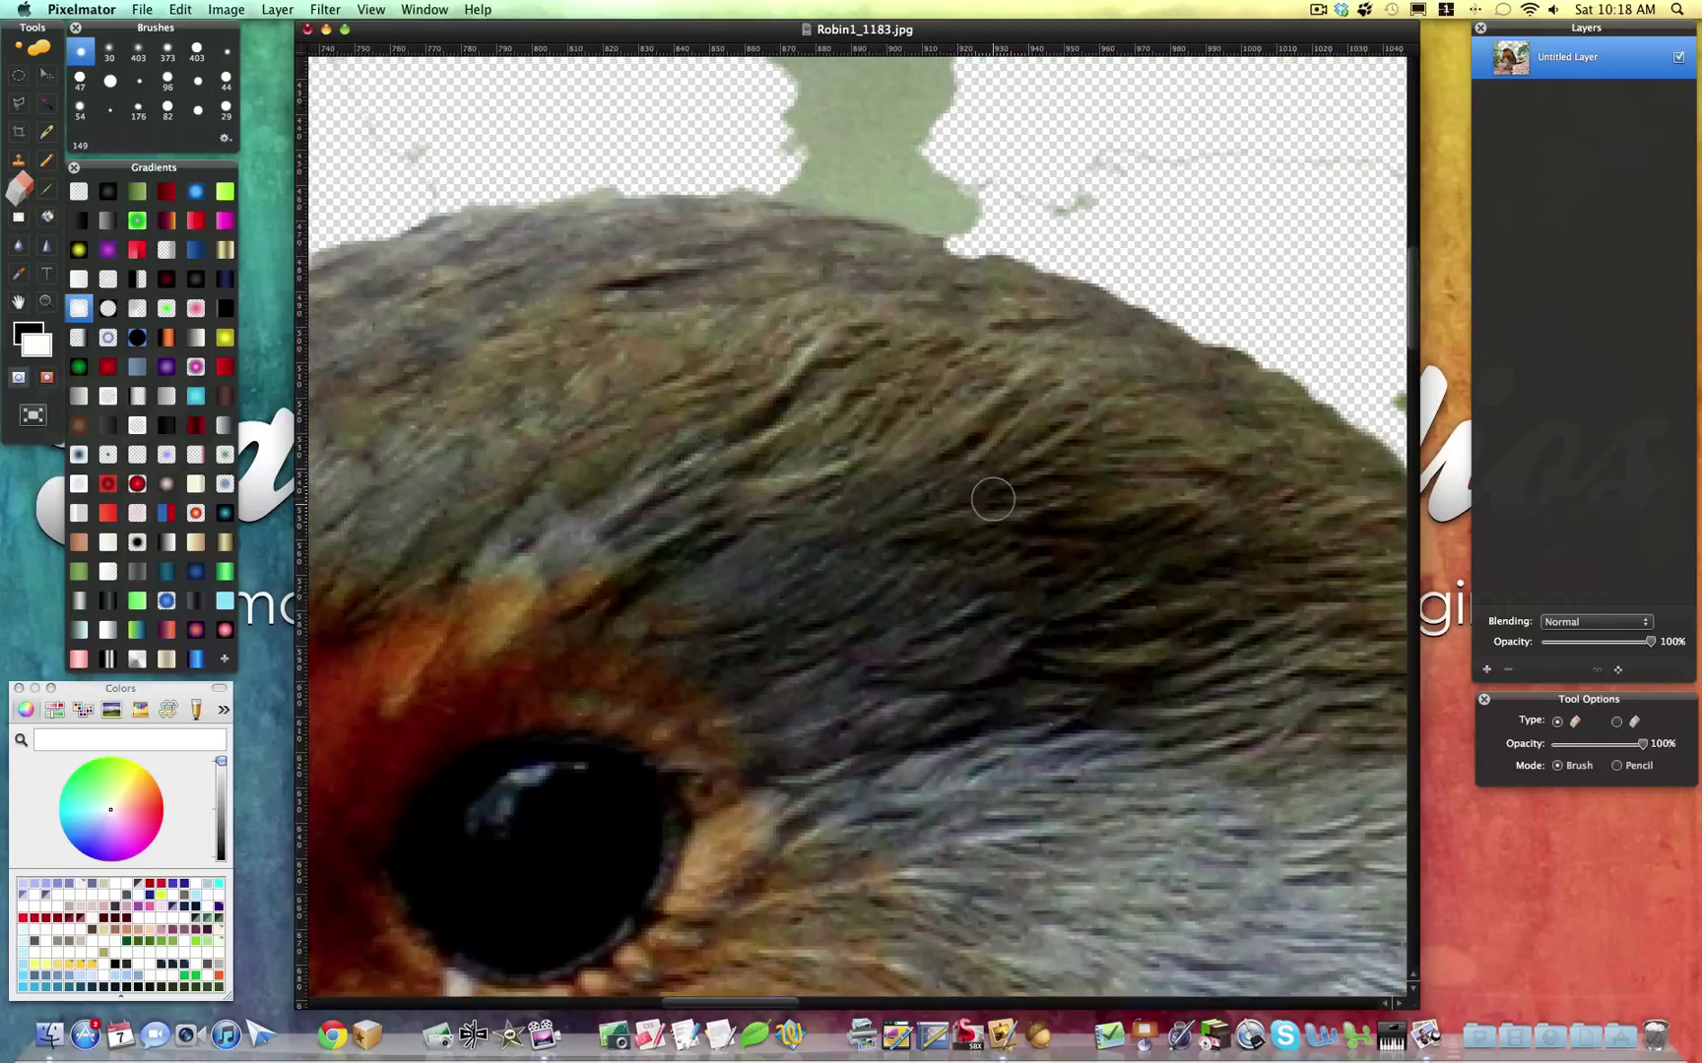
scroll(993, 498, "left", 8)
scroll(992, 498, "down", 3)
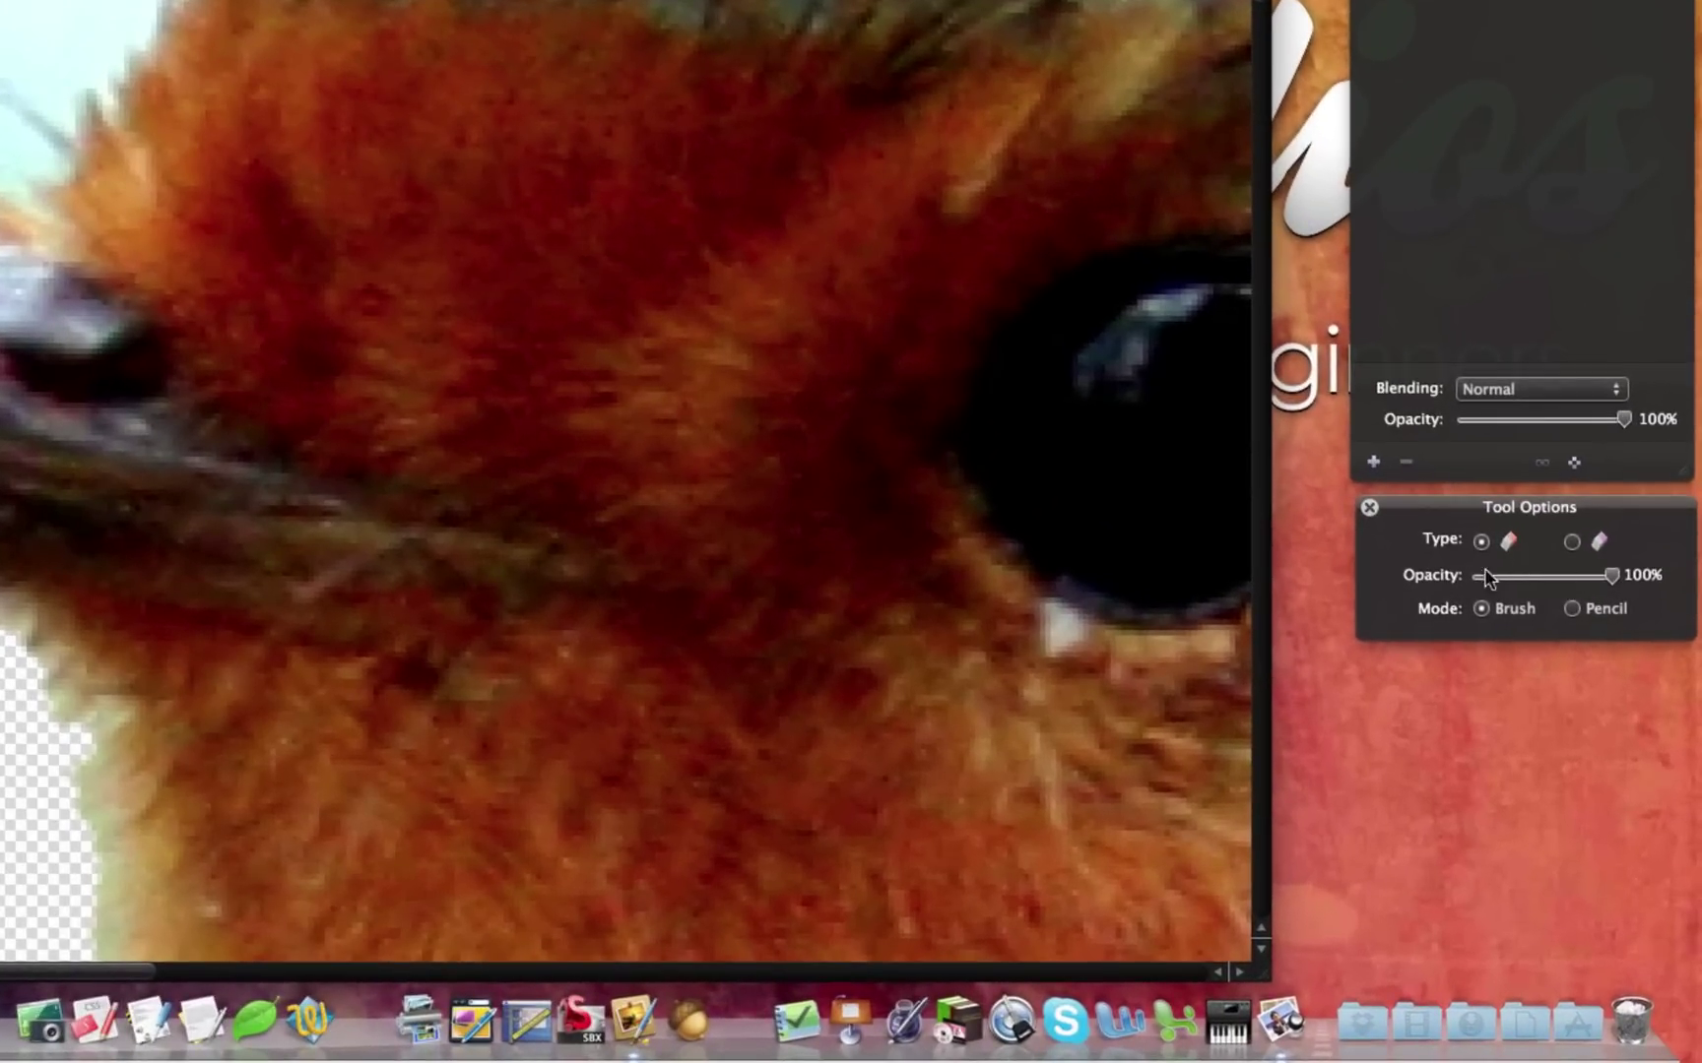
Set the eraser to Pencil mode with a 1 px diameter and 30% opacity
left_click(1572, 609)
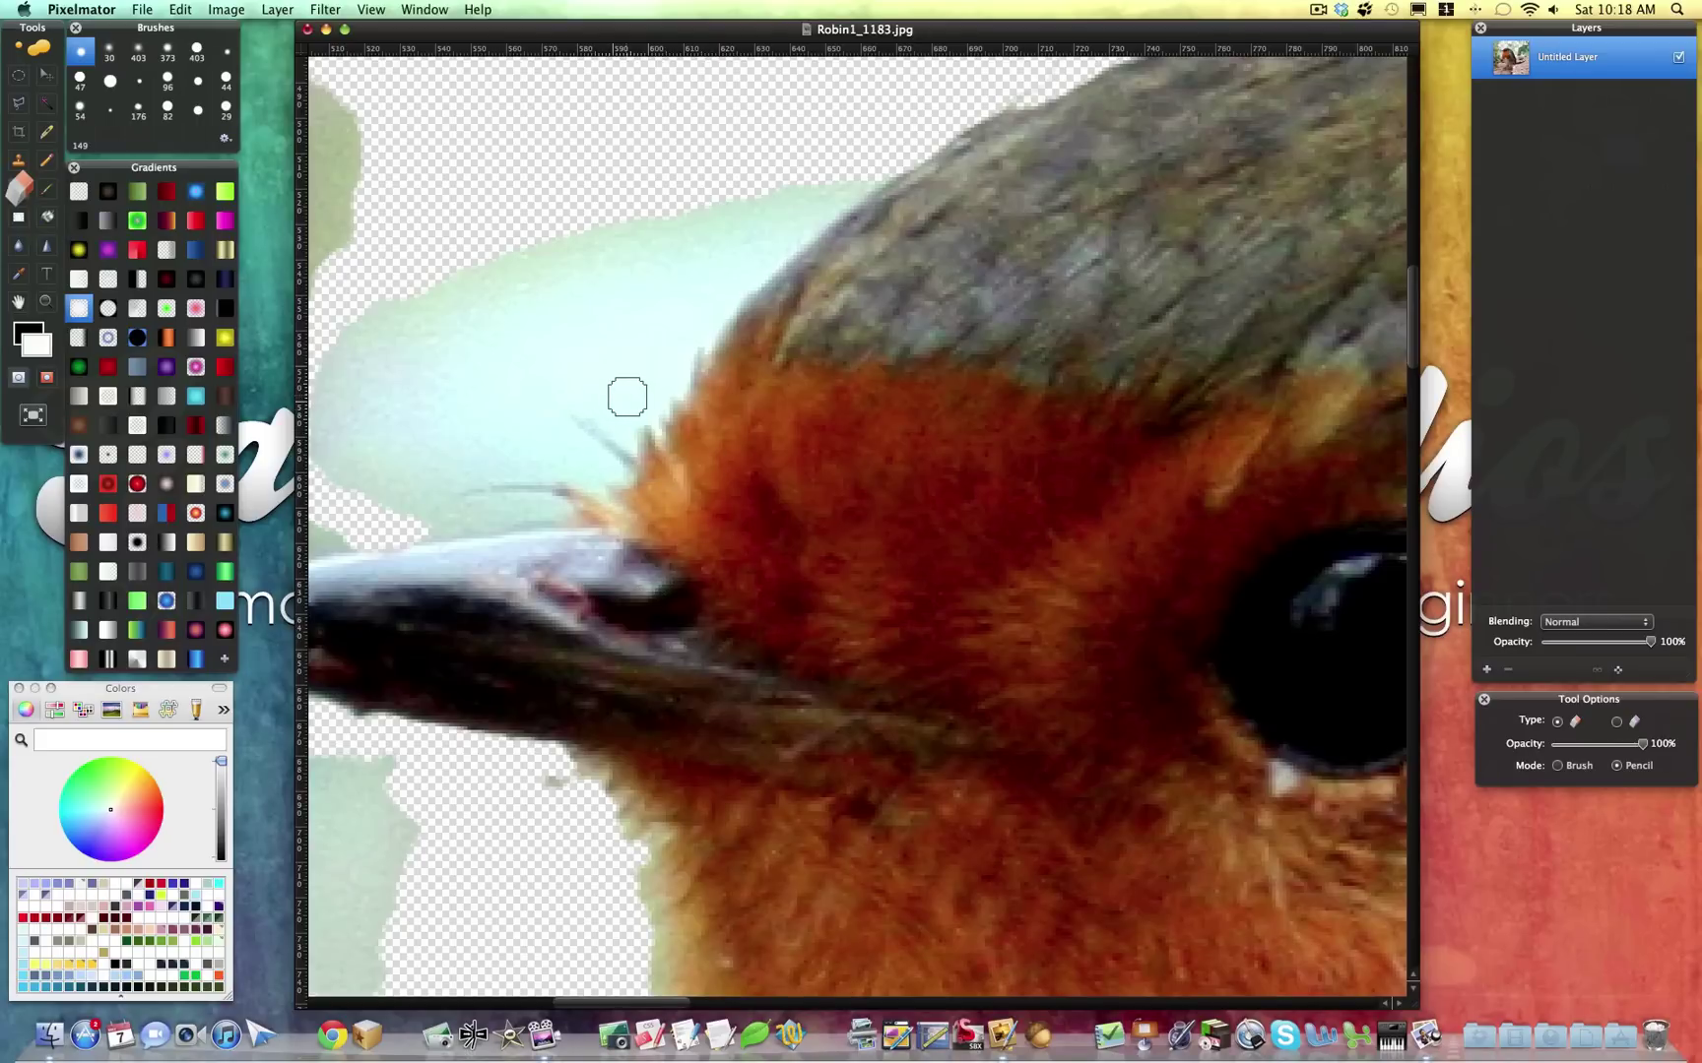
left_click(627, 398)
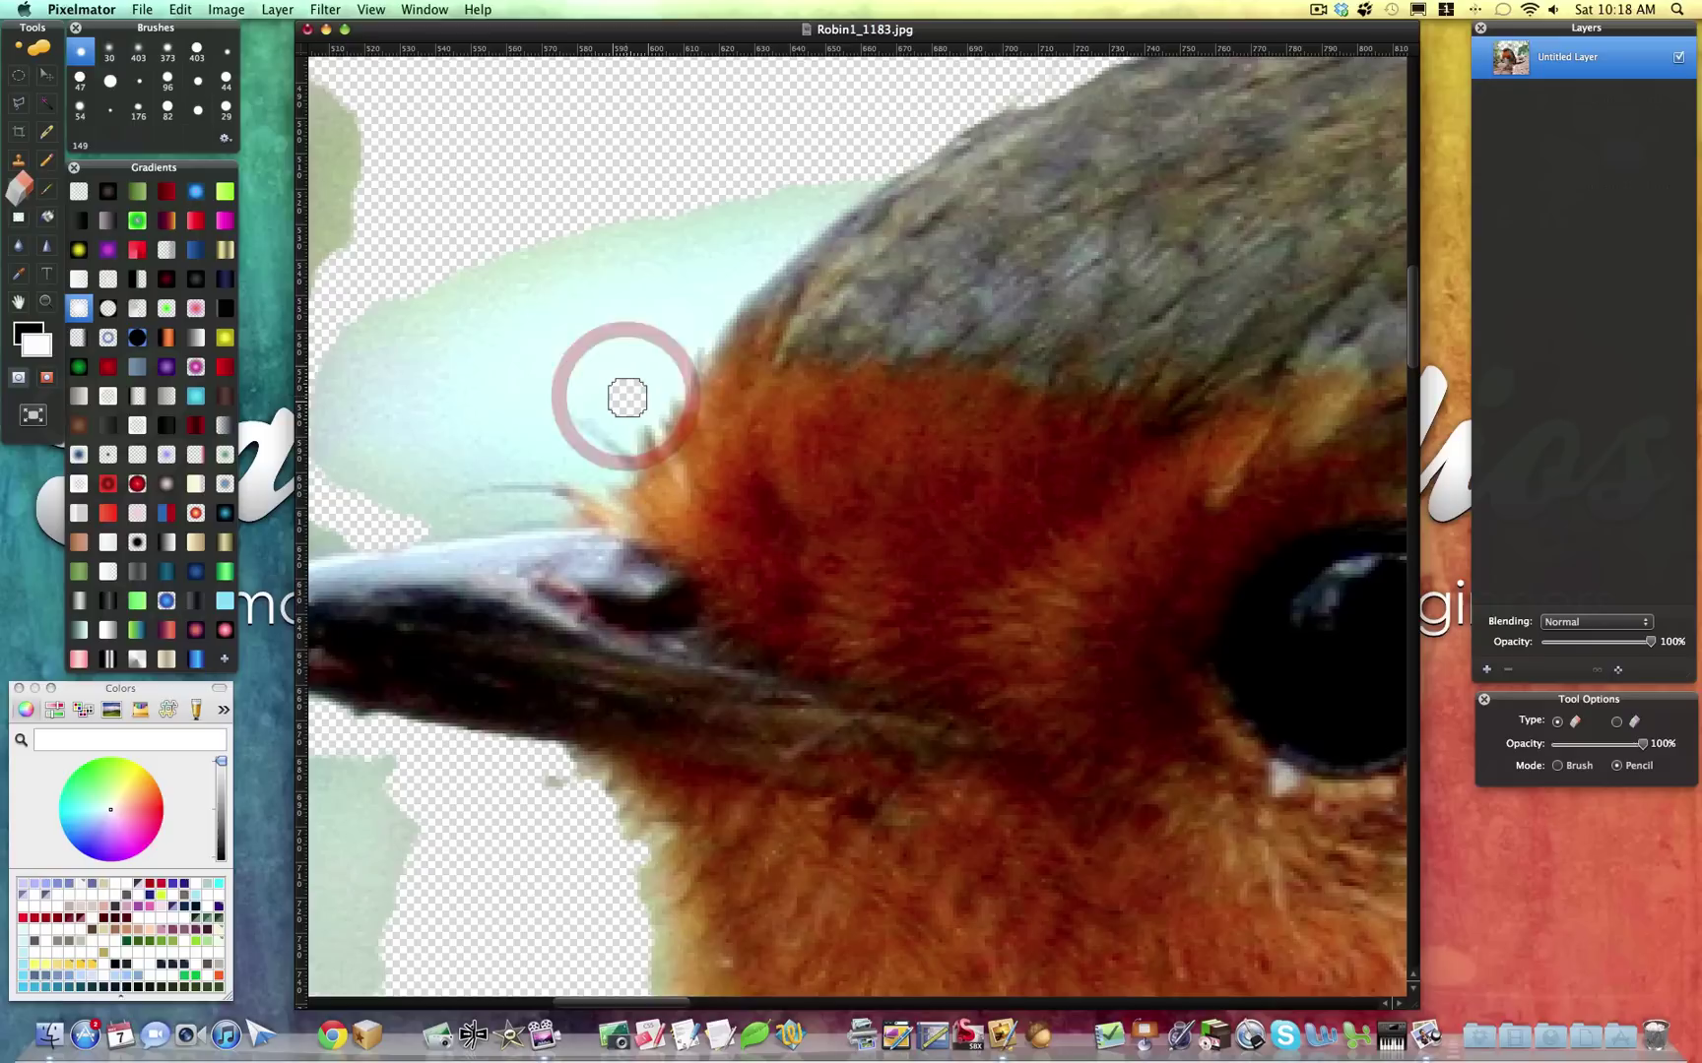
right_click(604, 337)
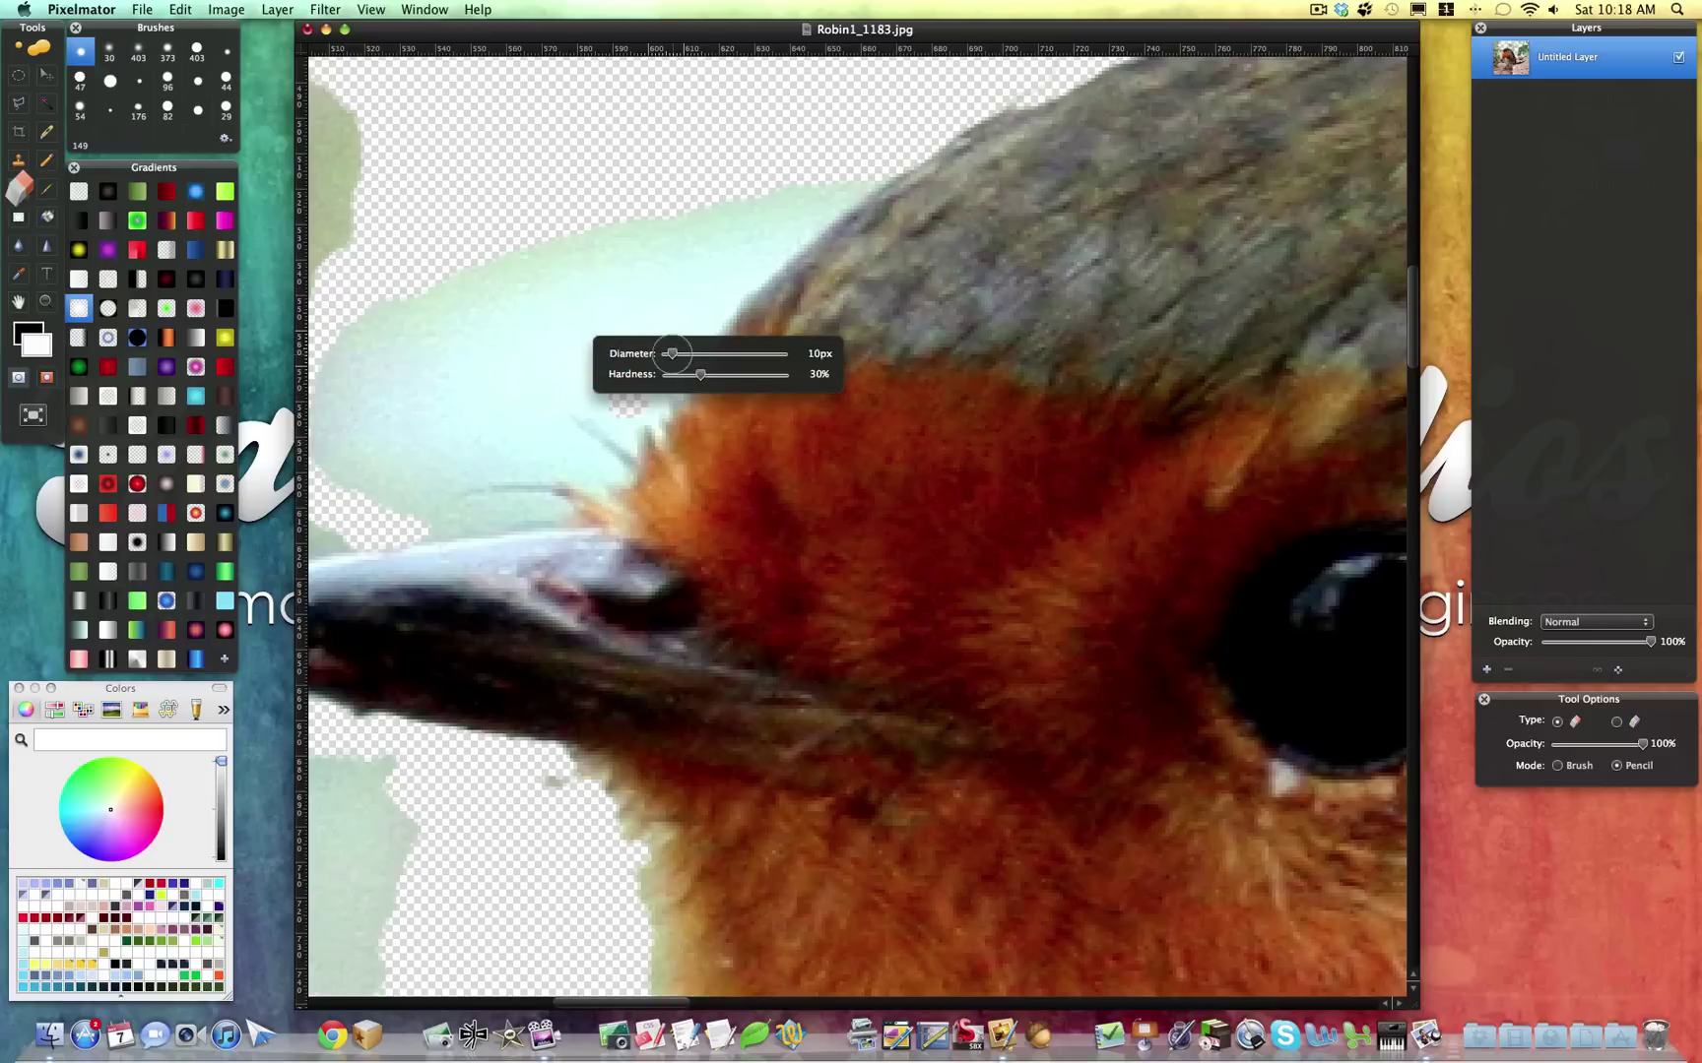
left_click_drag(673, 354, 662, 354)
scroll(601, 400, "up", 5)
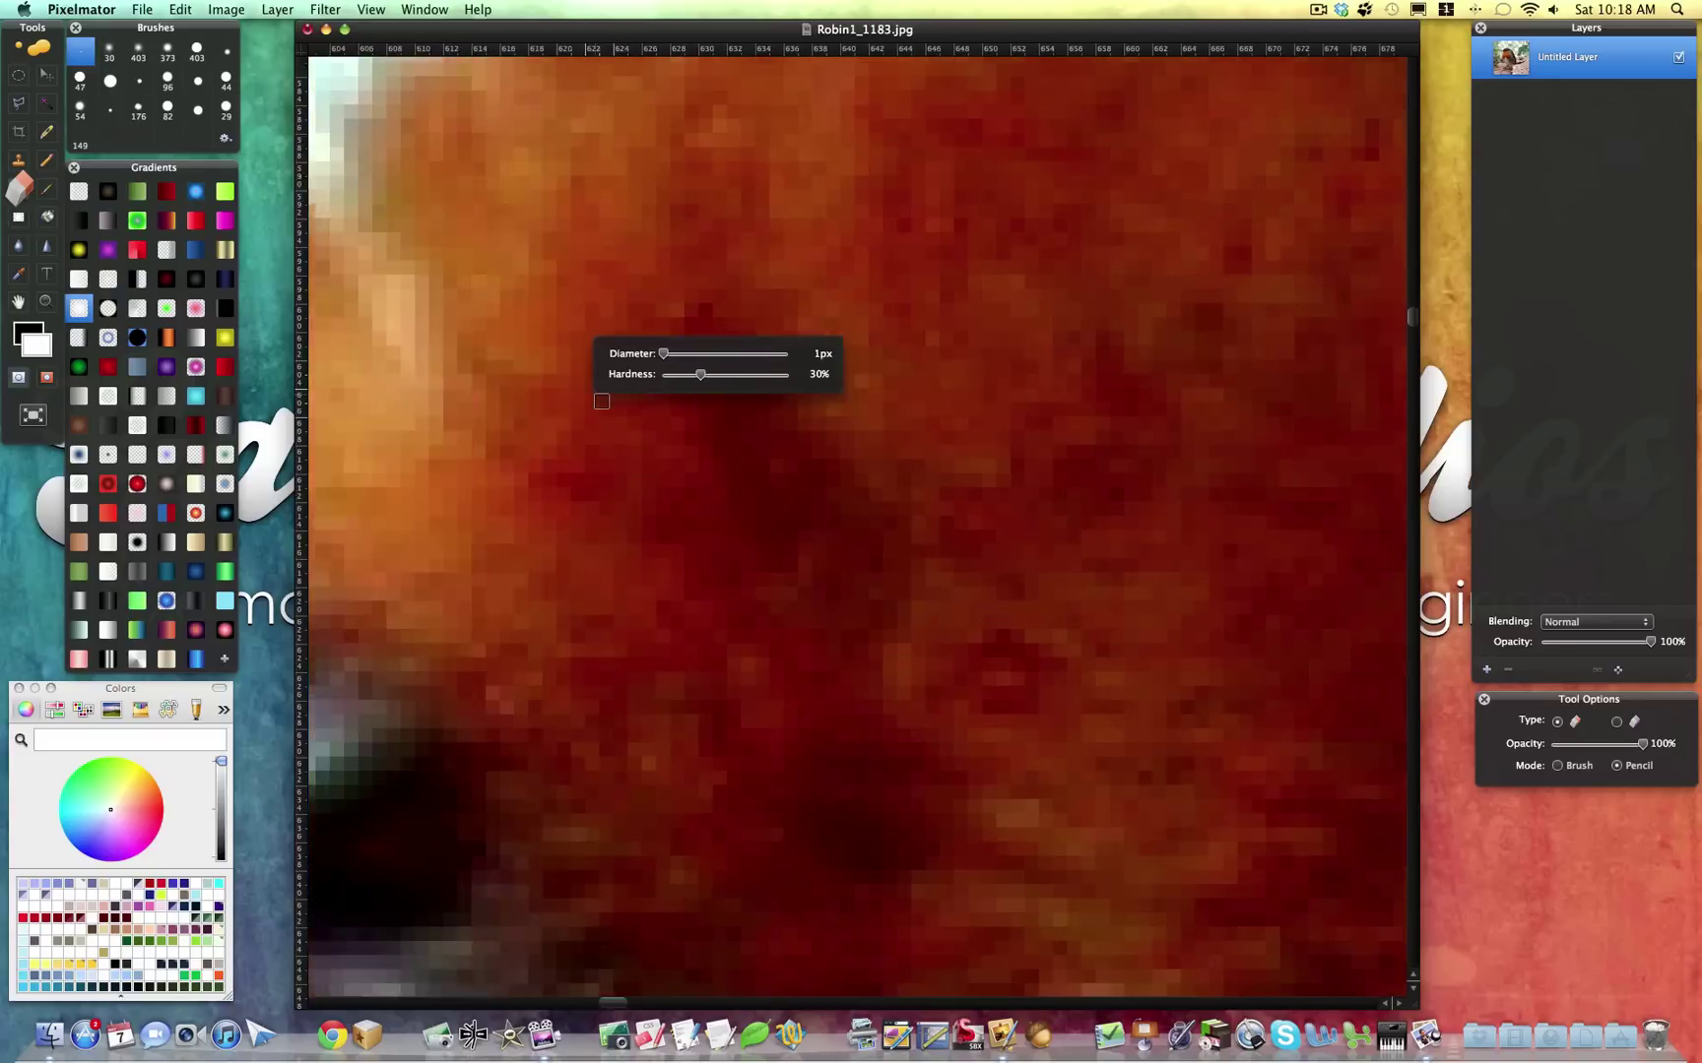
scroll(600, 401, "left", 10)
scroll(601, 401, "up", 5)
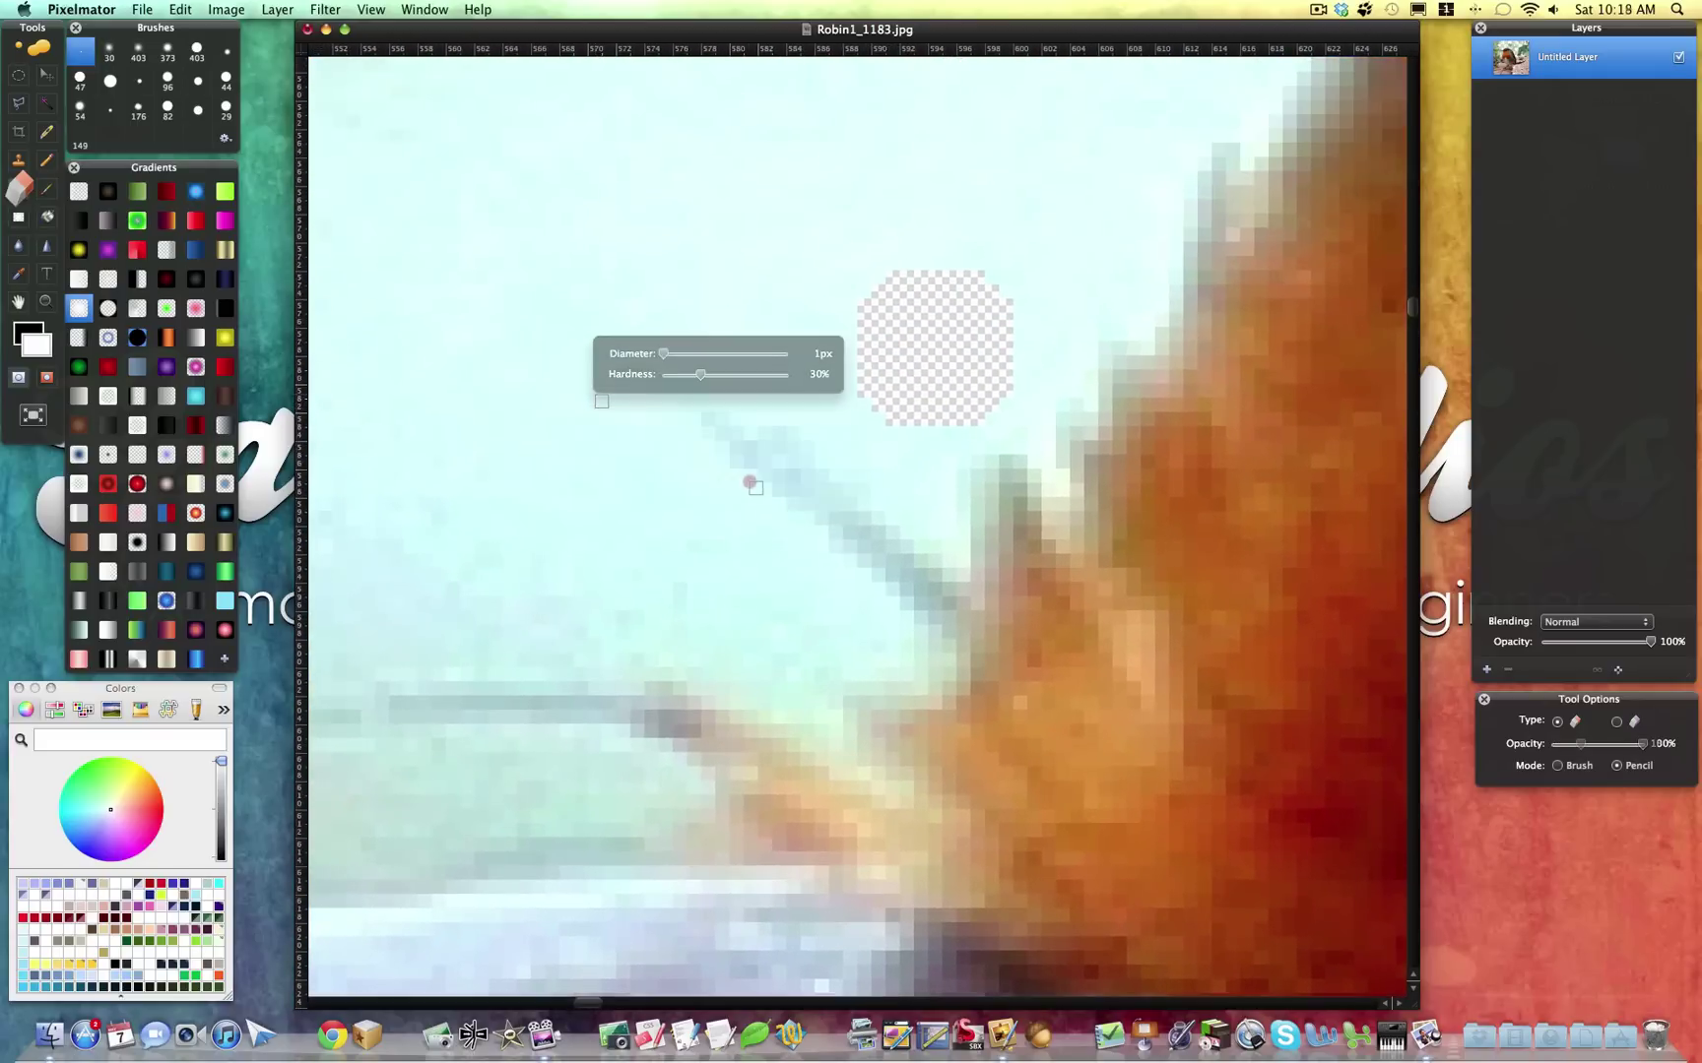
key("3")
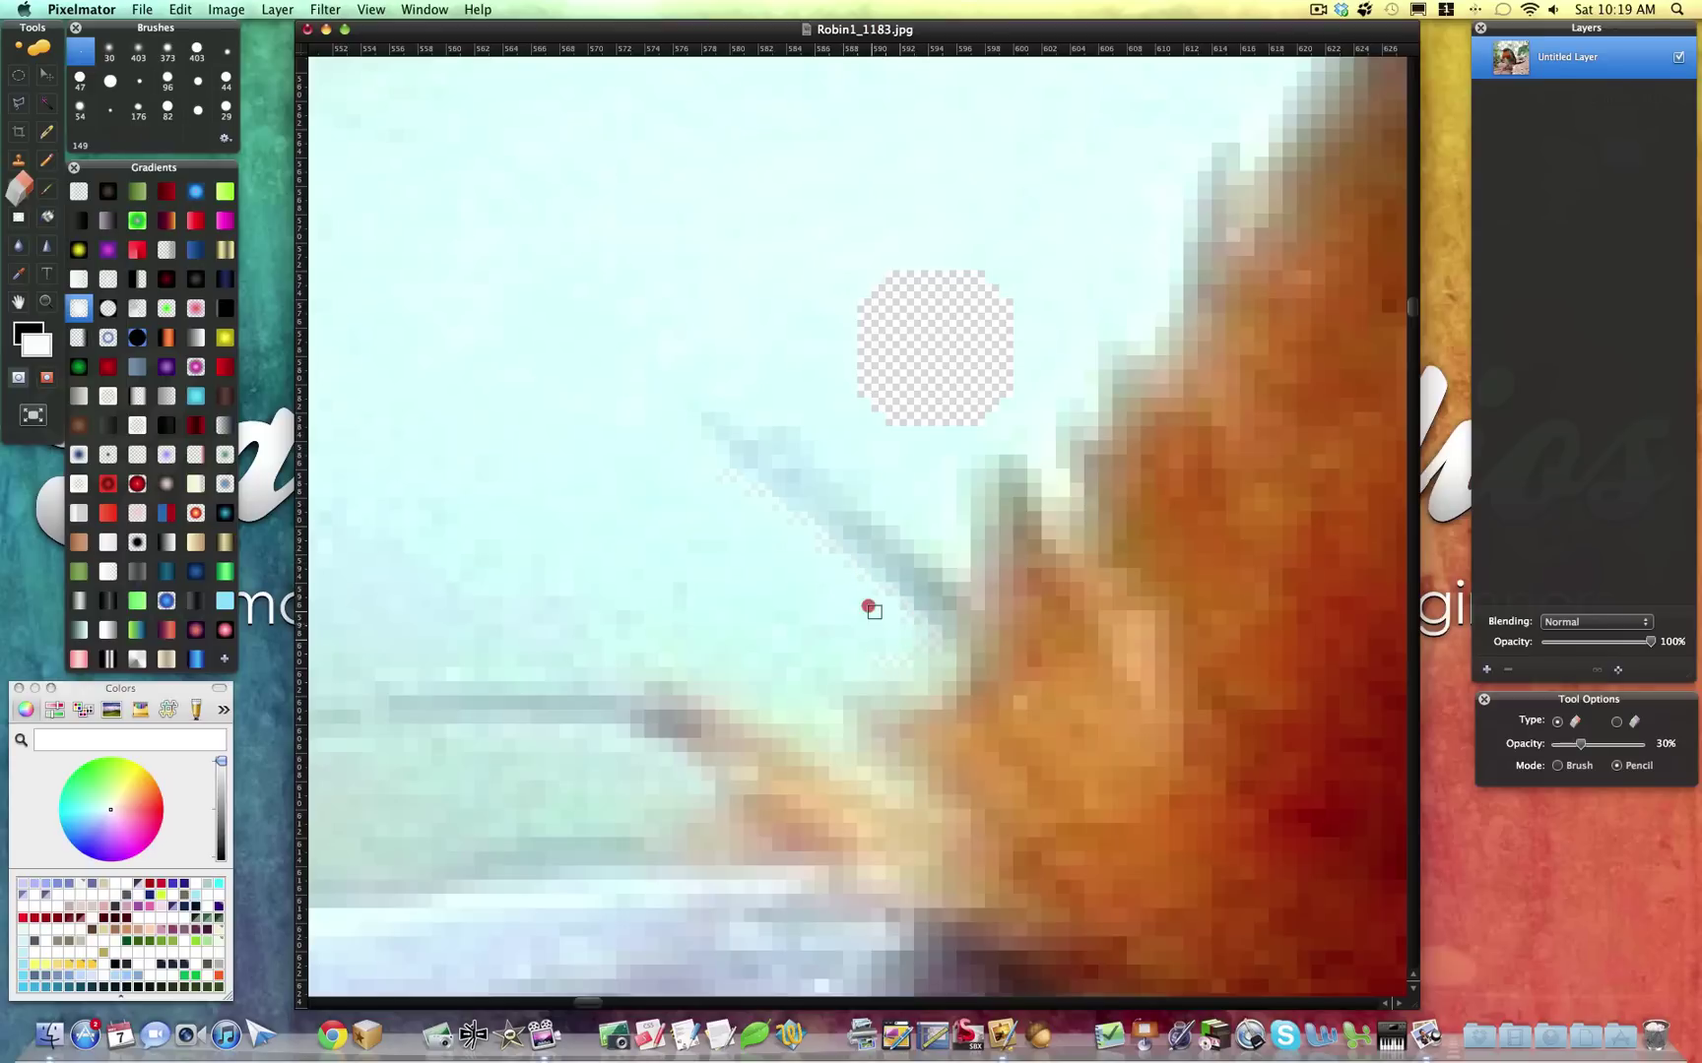
Erase the faint grey streak beside the beak, zooming in on the stray pixels
mouse_move(886, 697)
left_mouse_down()
mouse_move(779, 646)
mouse_move(820, 718)
mouse_move(786, 677)
mouse_move(753, 681)
mouse_move(793, 702)
mouse_move(745, 682)
left_mouse_up()
left_click(760, 597)
key("super+equal")
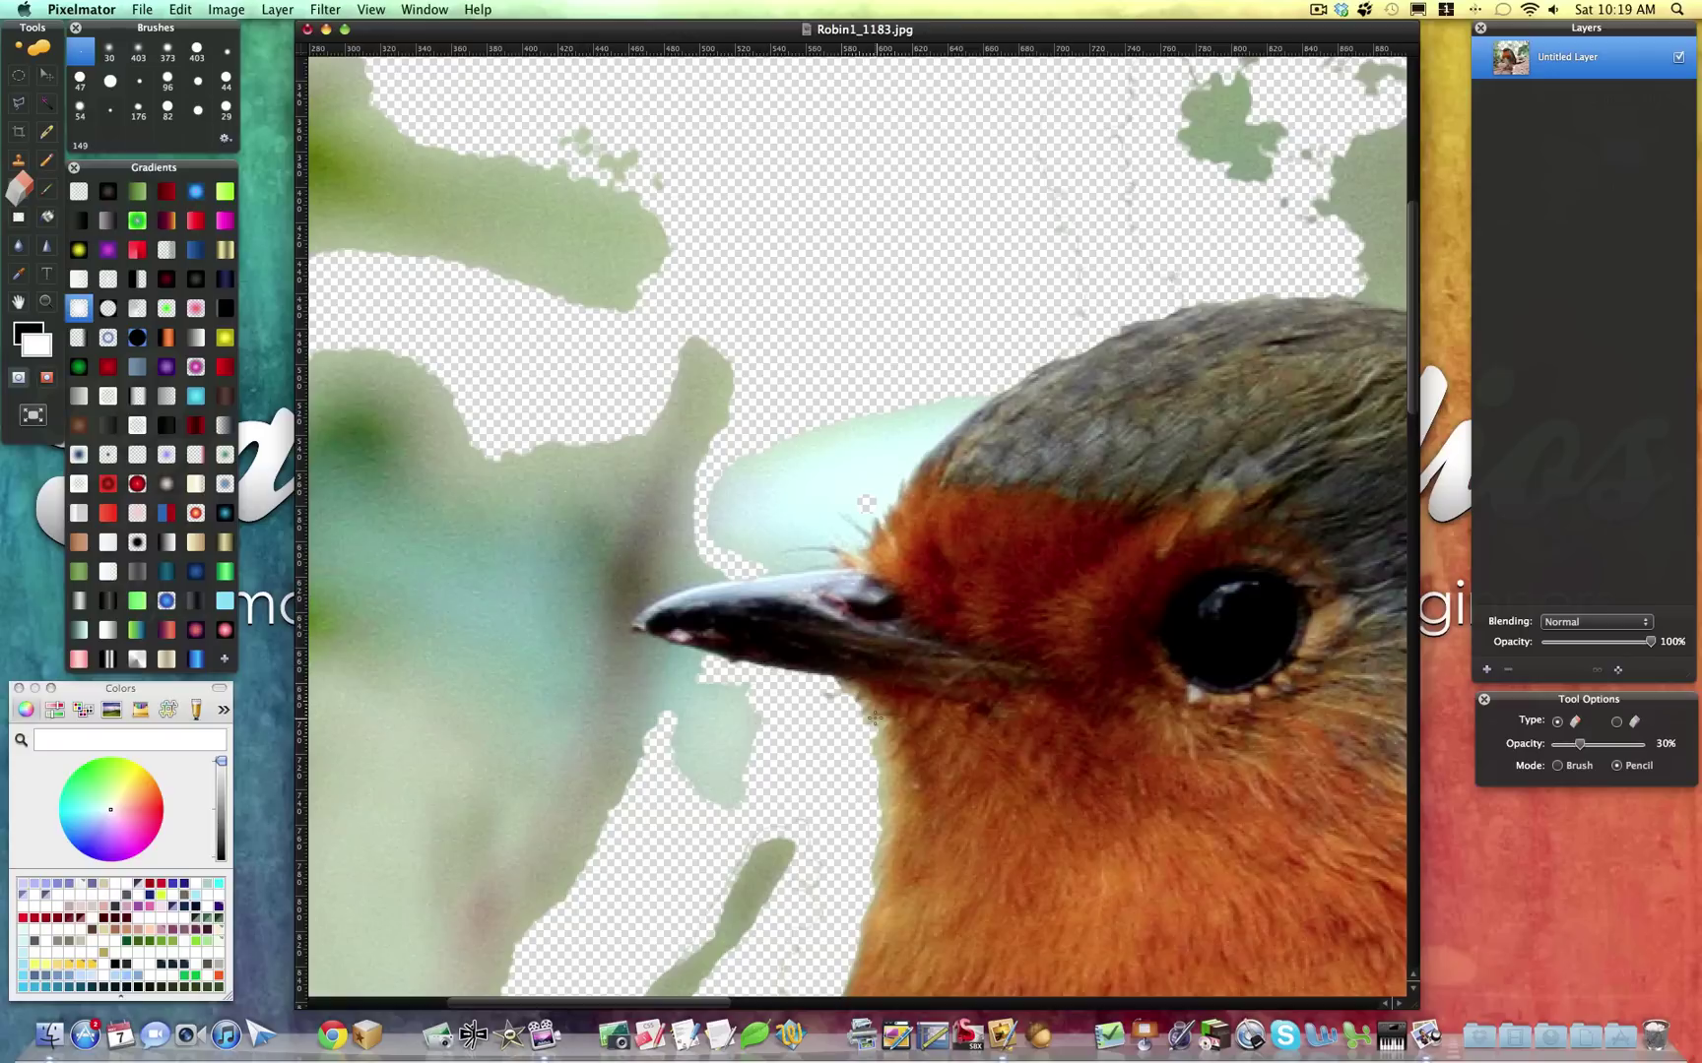
scroll(866, 503, "down", 8)
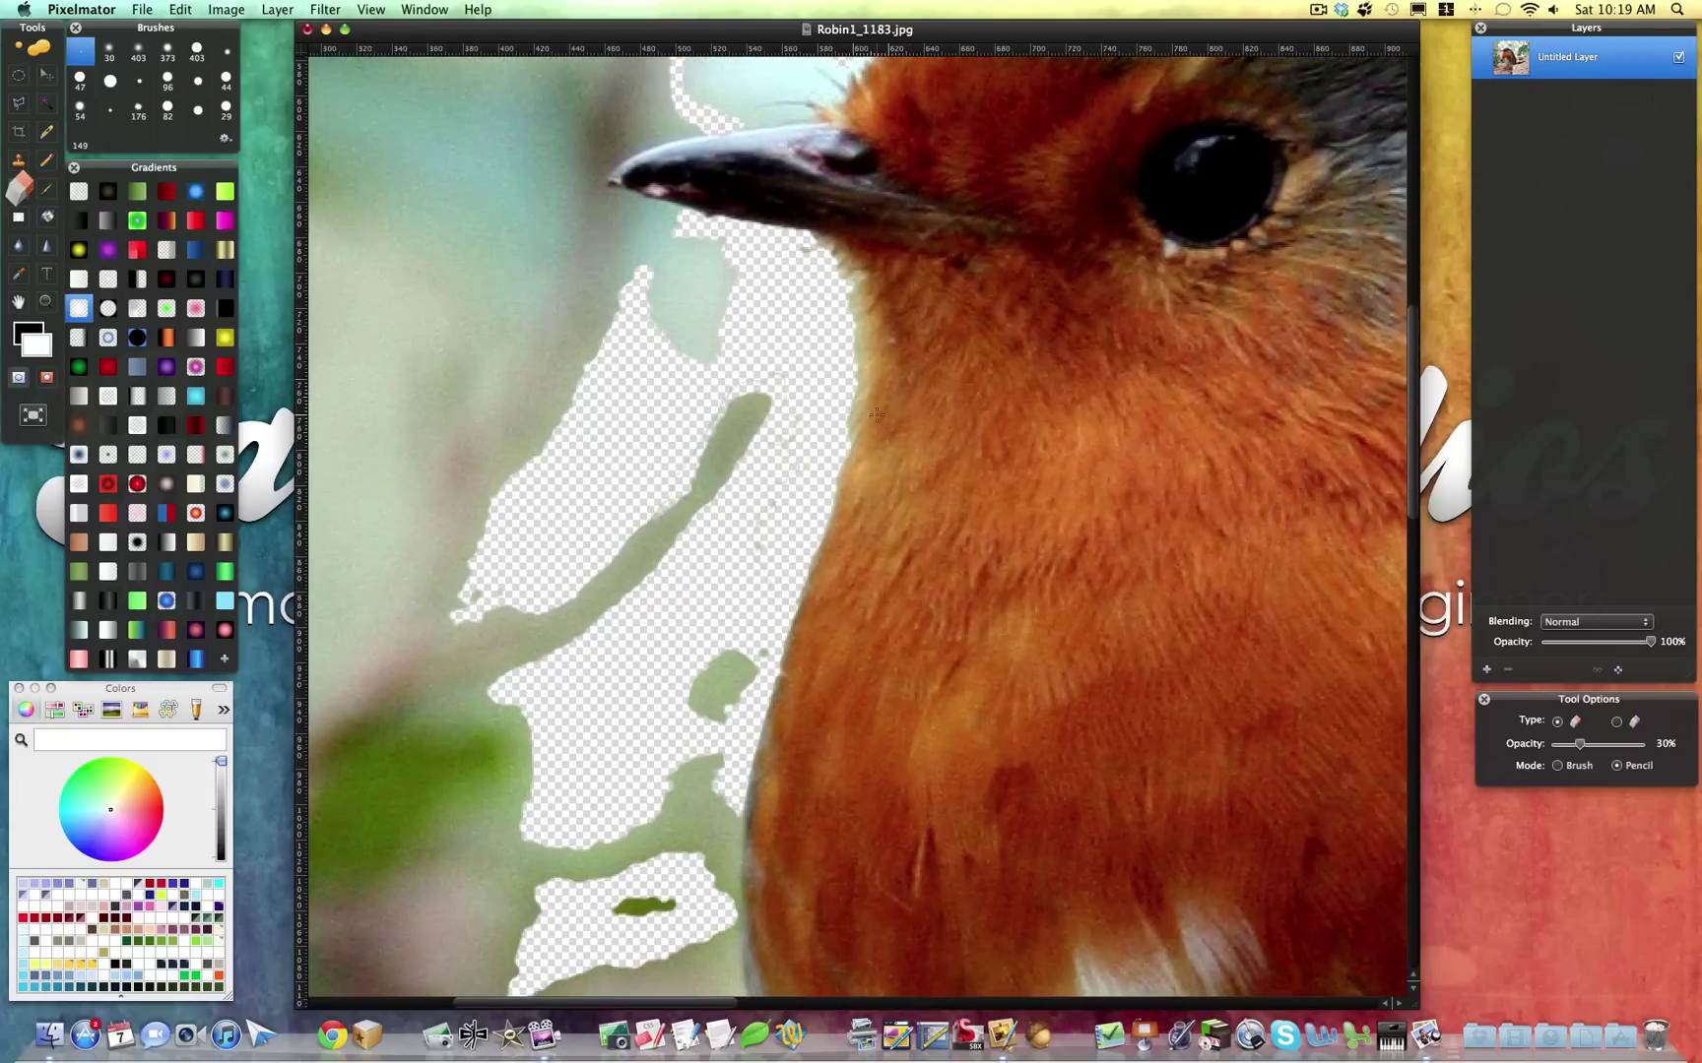
scroll(876, 405, "down", 6)
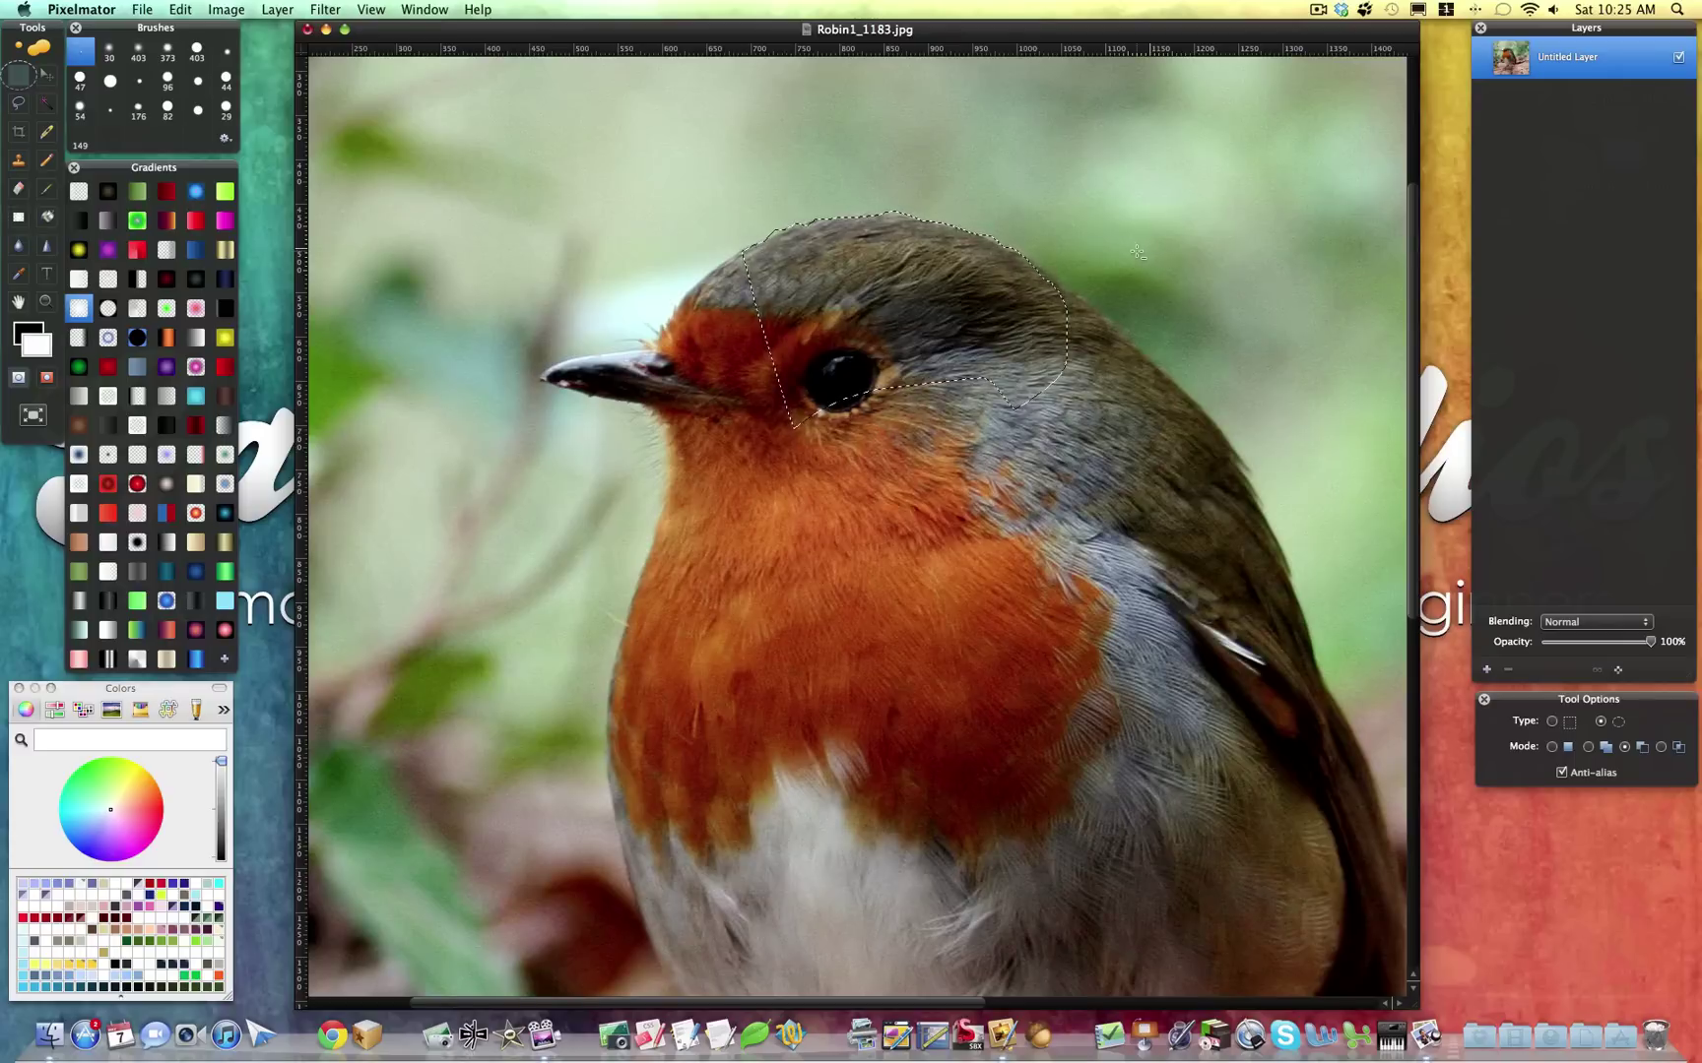
Deselect the crown selection and fit the whole robin photo in the window
key("super+d")
key("super+0")
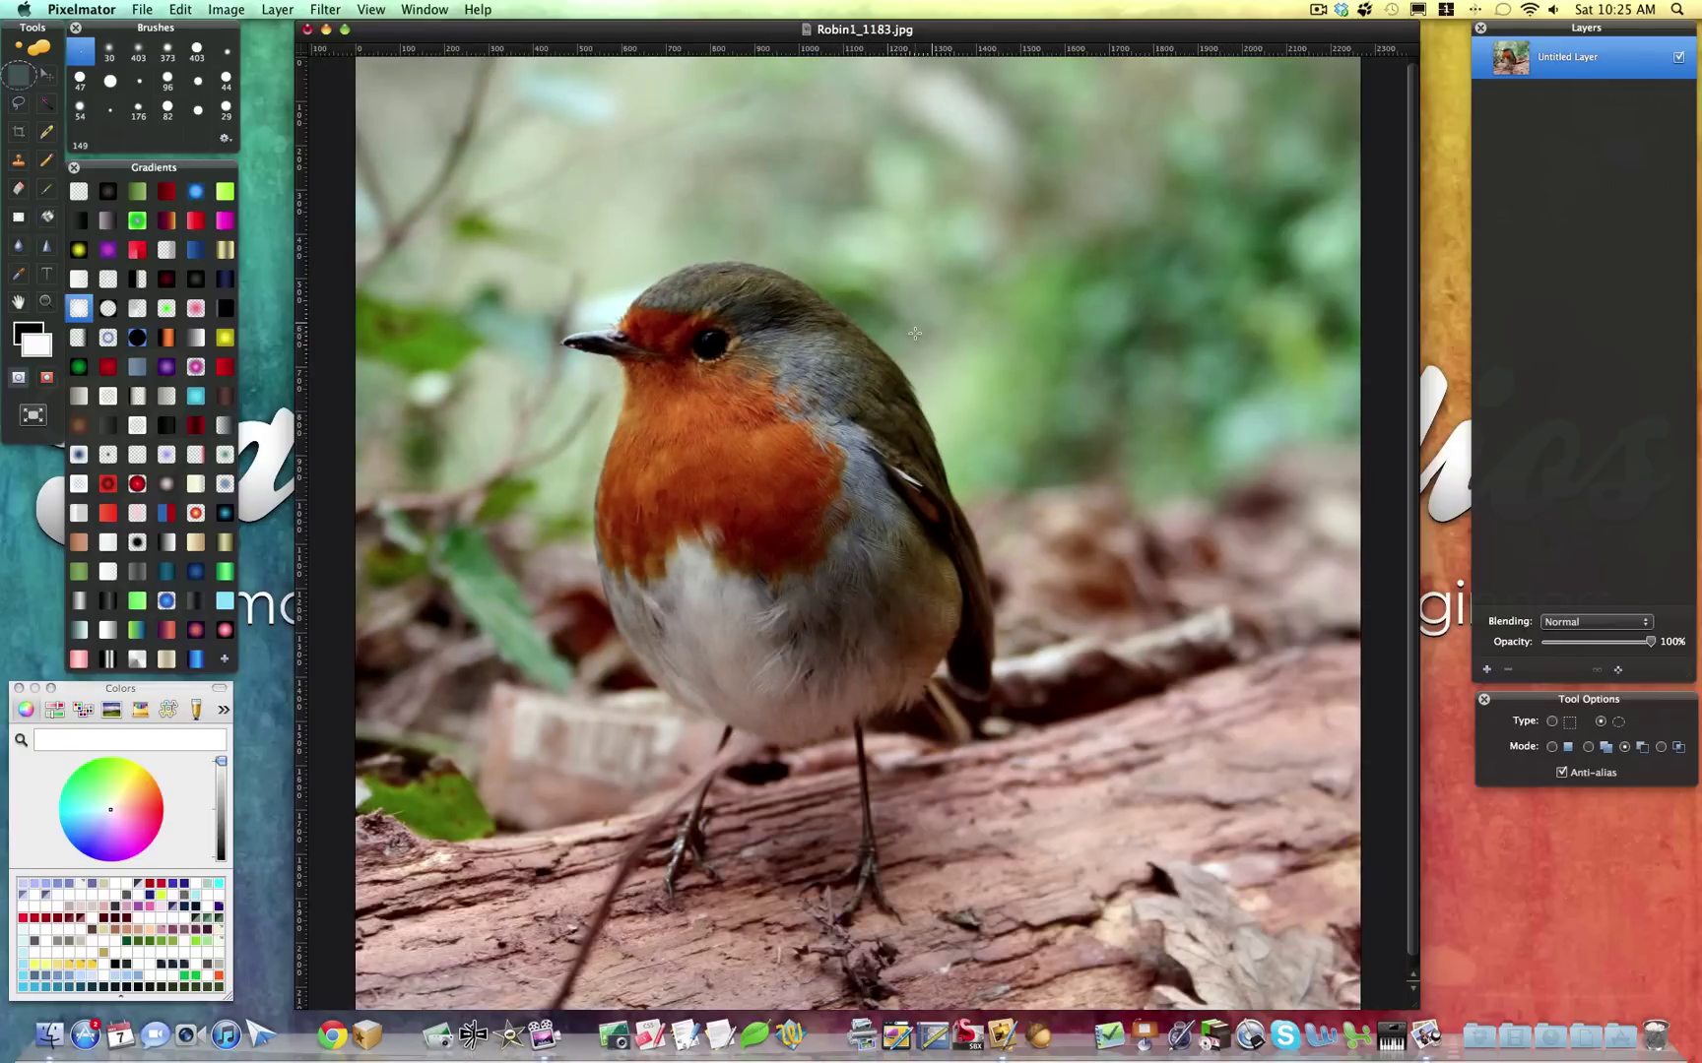